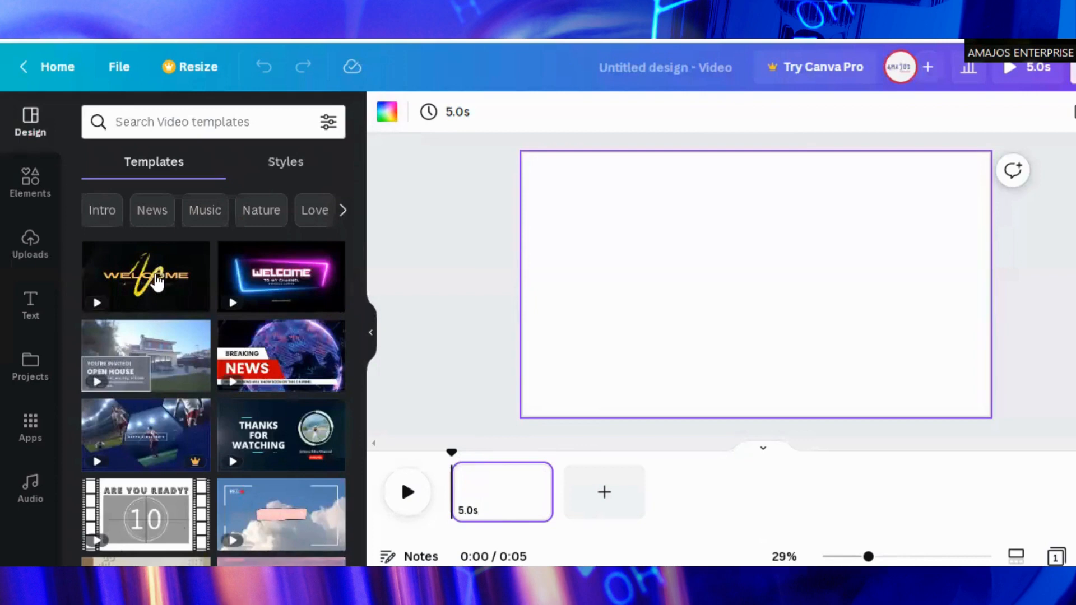
- Apply the WELCOME page of the "Black & Orange Simple Welcome To My Channel Youtube Intro" template to the blank page
mouse_move(157, 282)
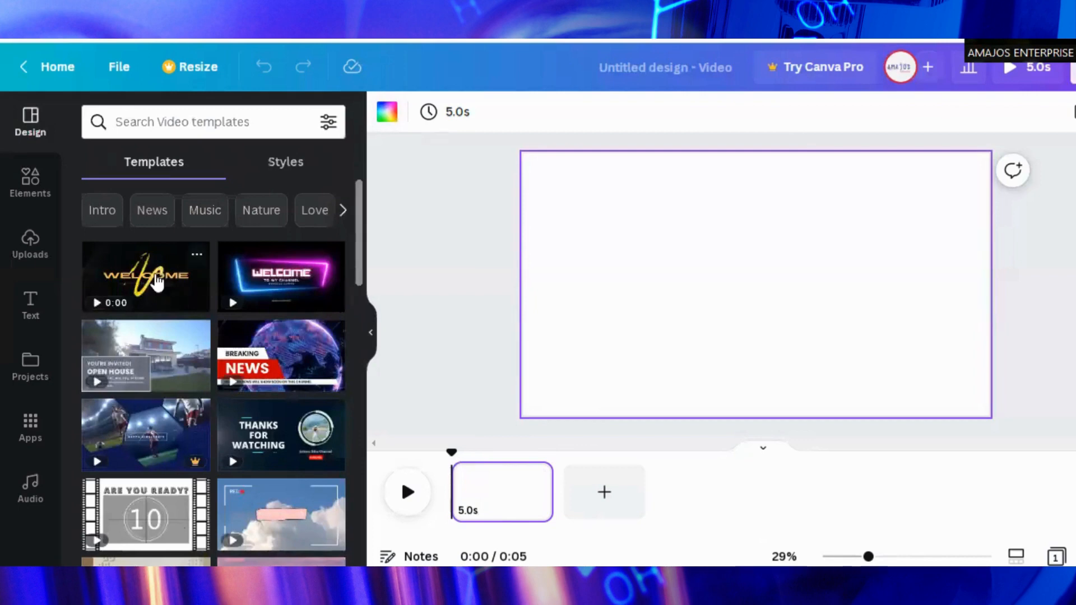
click(157, 279)
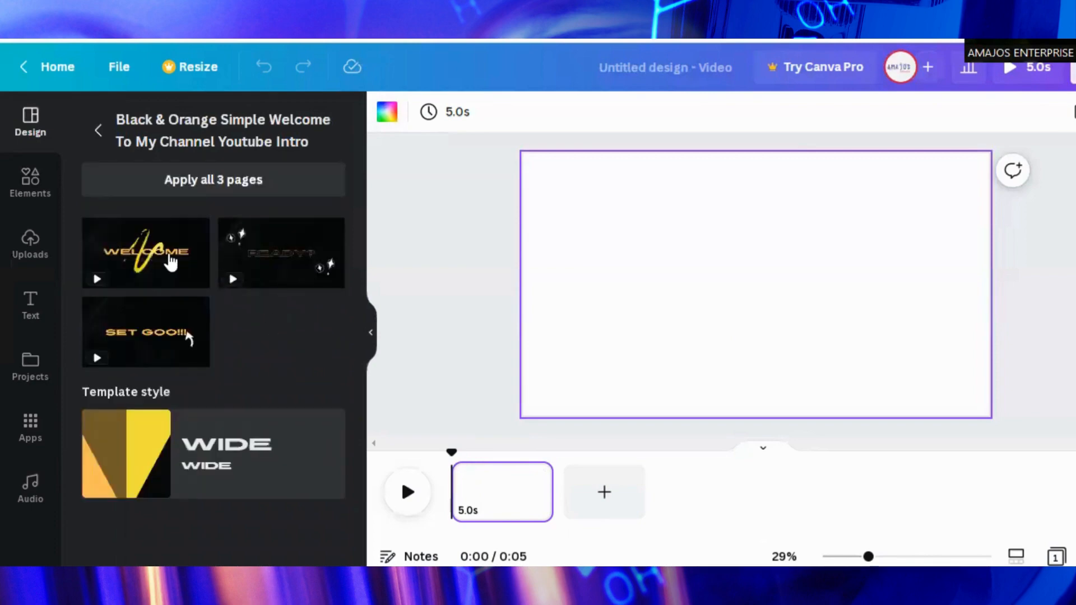
click(125, 253)
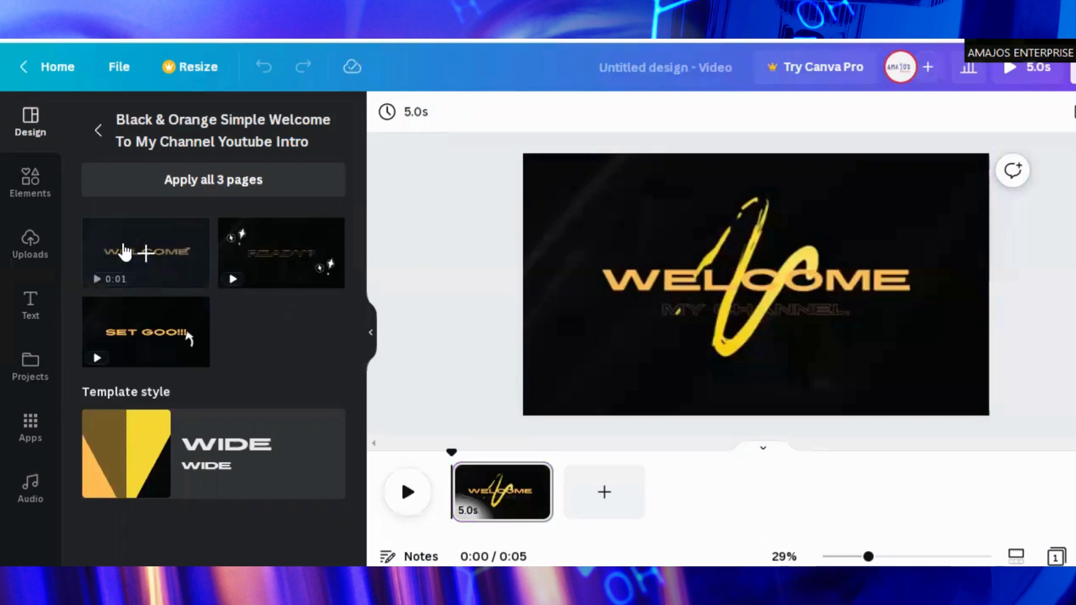
- Move the WELCOME heading up near the page's upper edge and delete the MY CHANNEL text below it
click(850, 301)
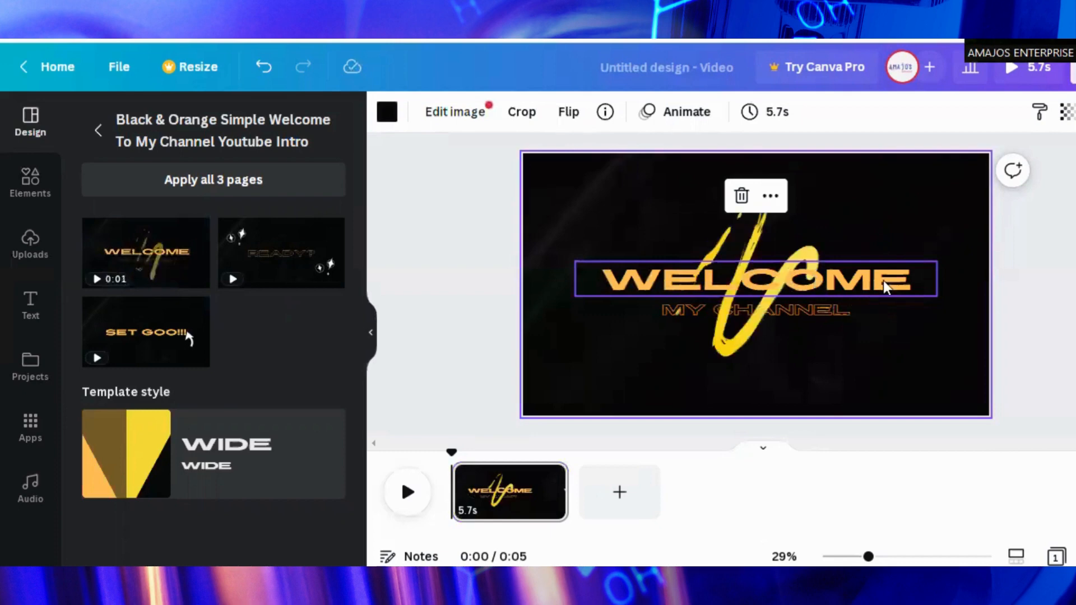
click(908, 275)
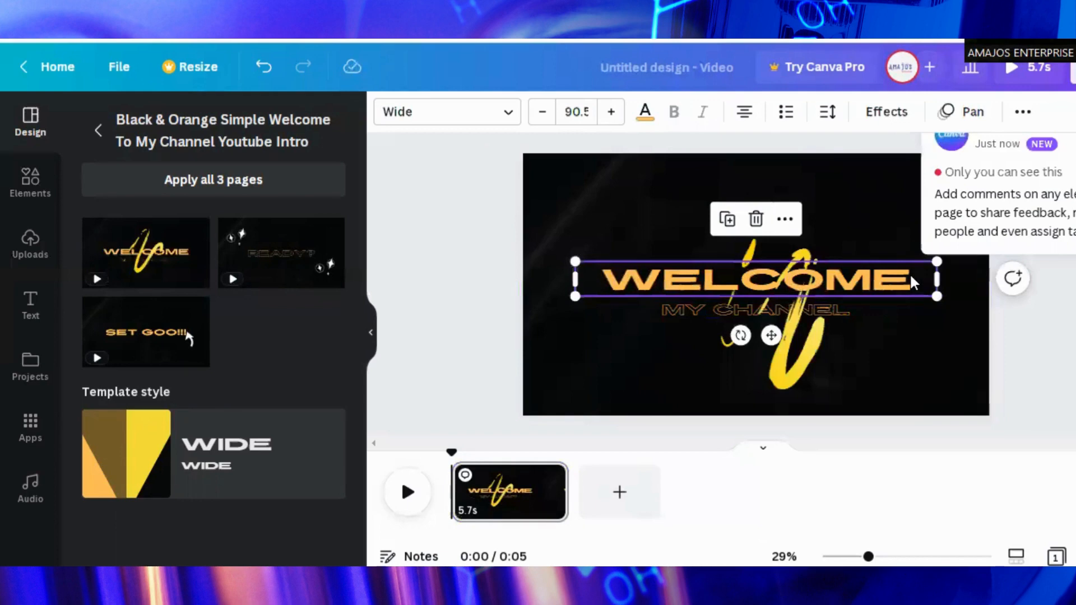
double_click(920, 279)
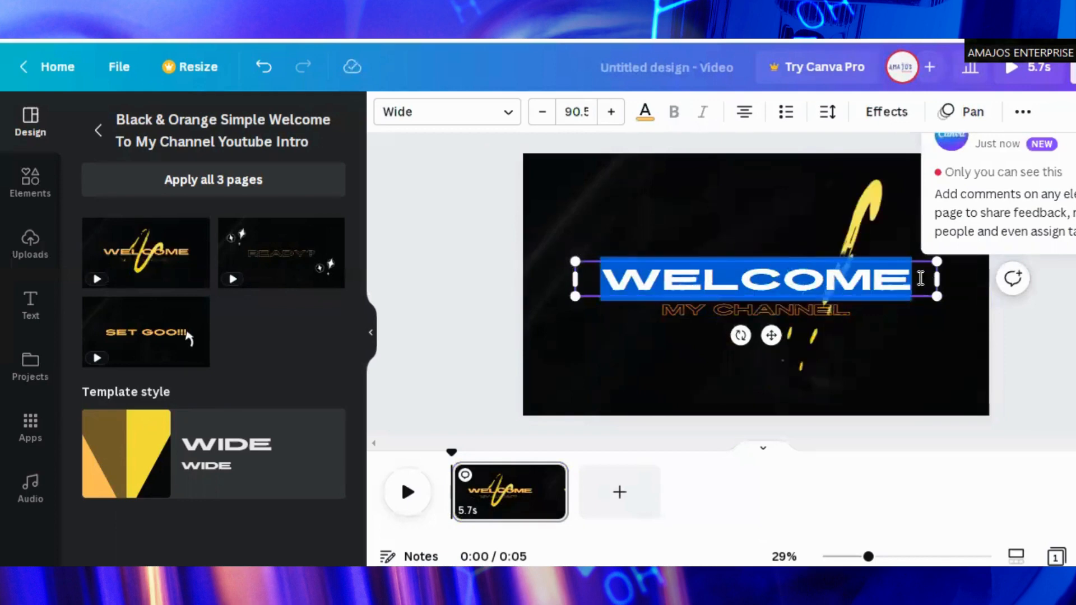
click(920, 278)
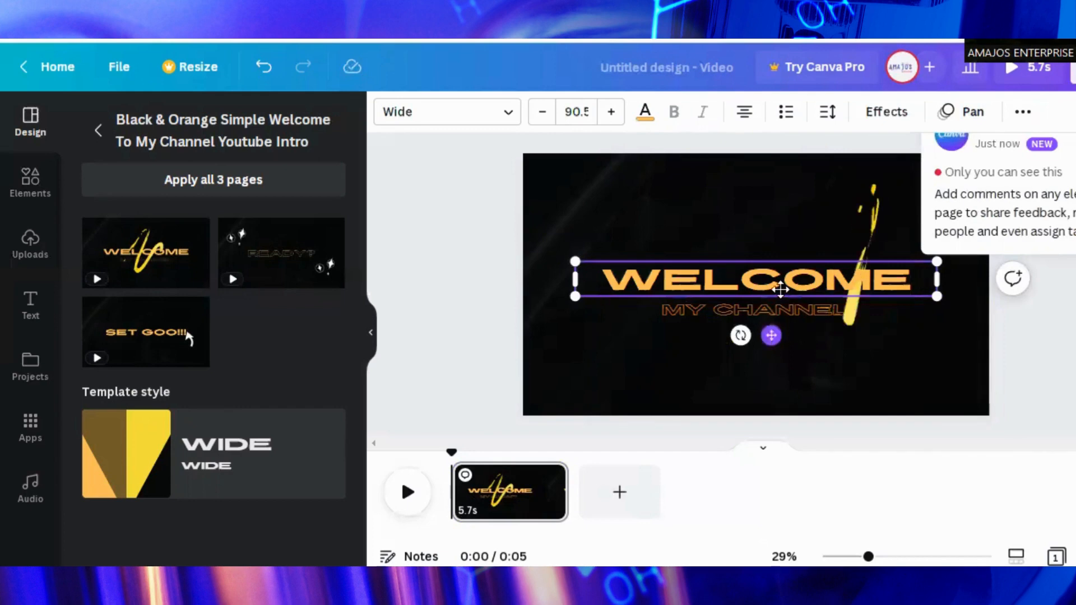
drag(778, 280, 776, 263)
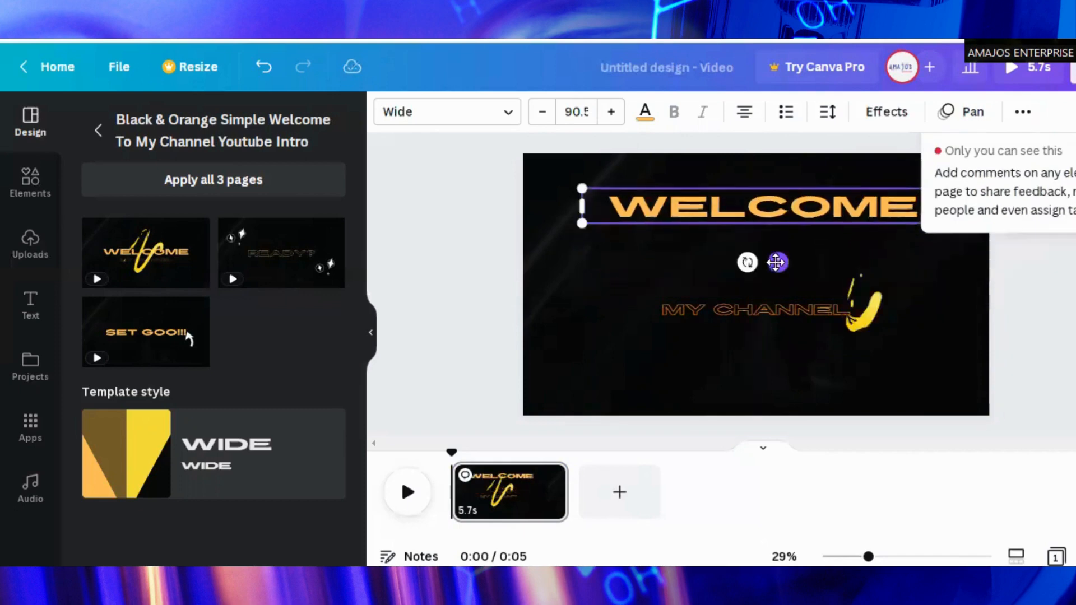
click(769, 305)
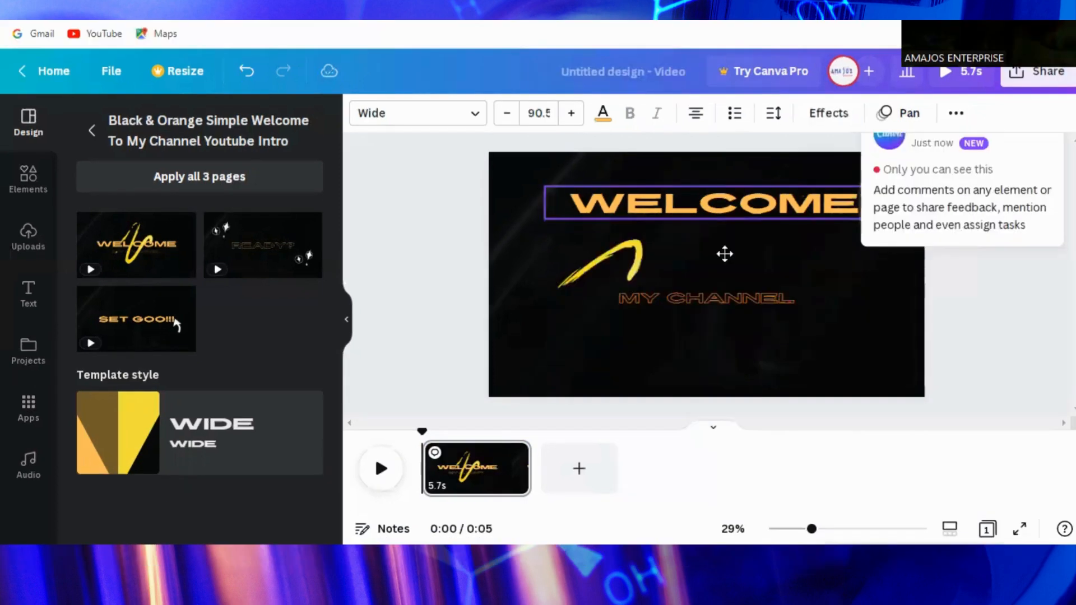
drag(724, 254, 725, 254)
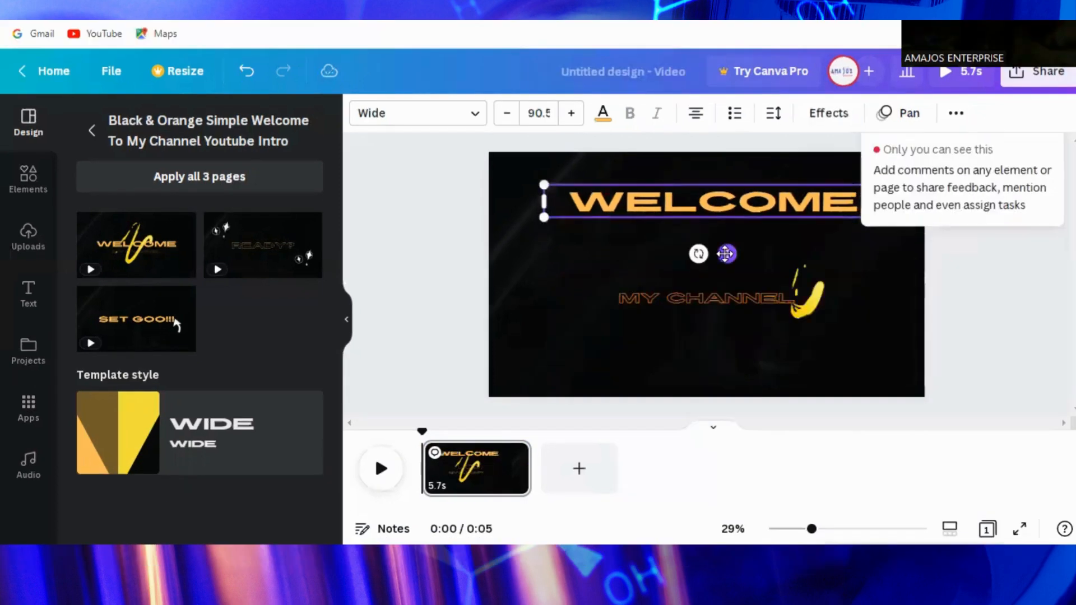
click(718, 294)
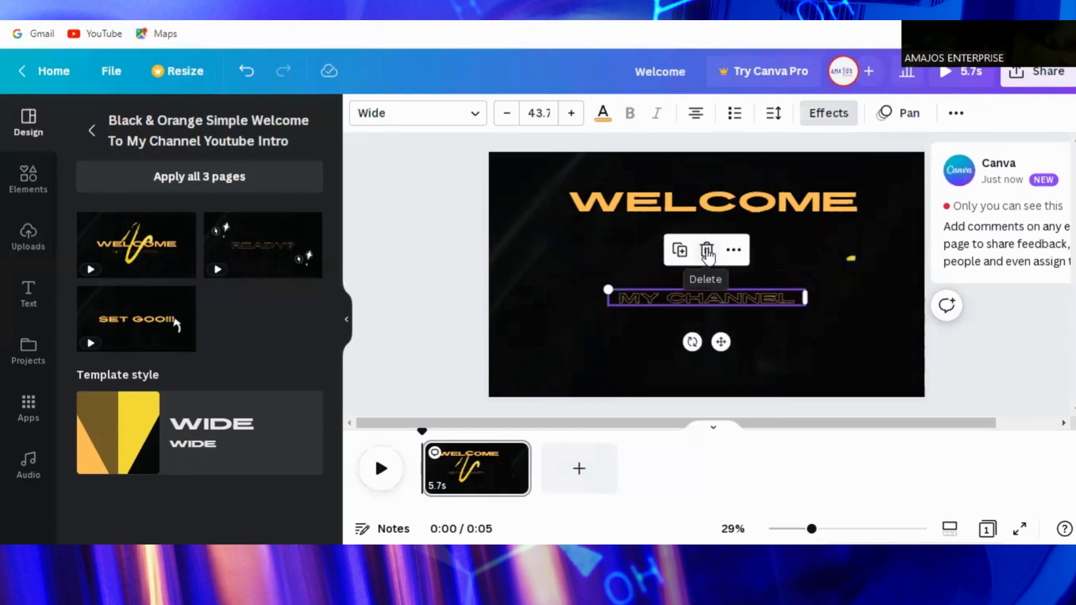
click(707, 251)
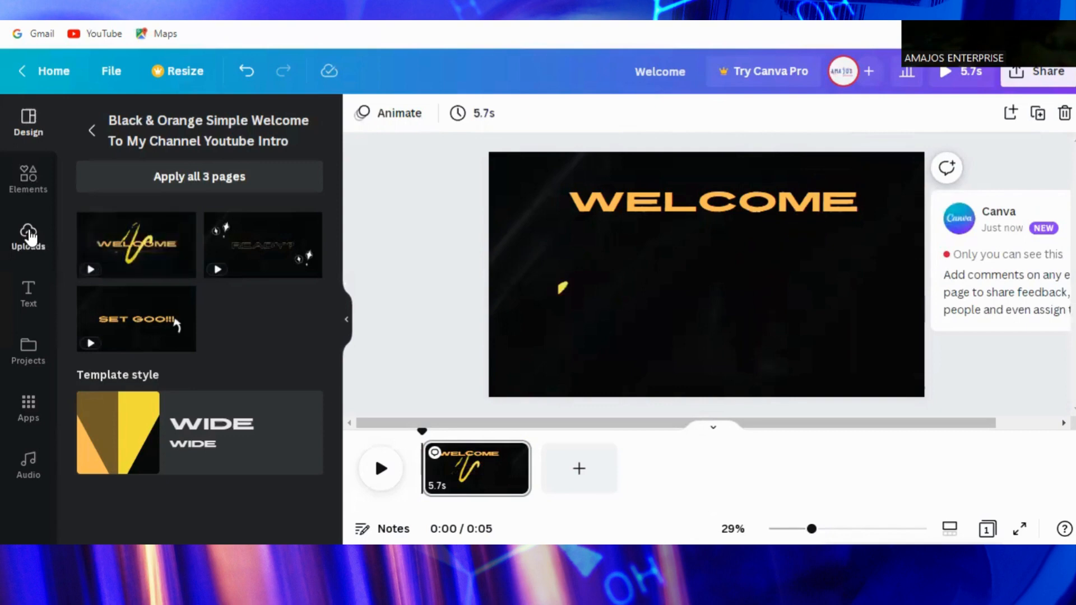
- Place the uploaded office meeting photo on the page and enlarge it to cover the whole page
click(30, 238)
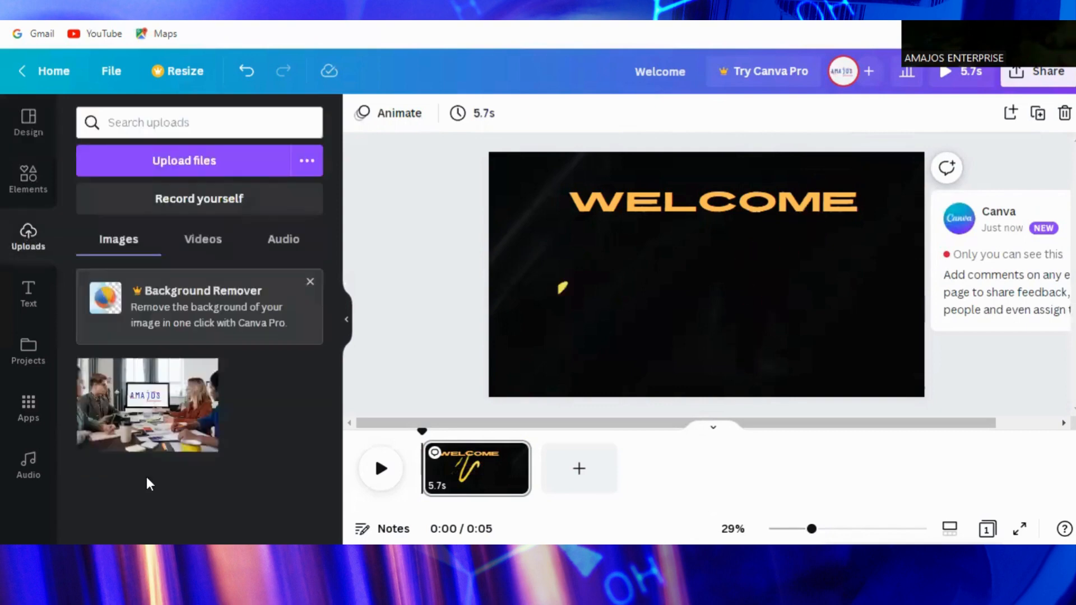
mouse_move(149, 416)
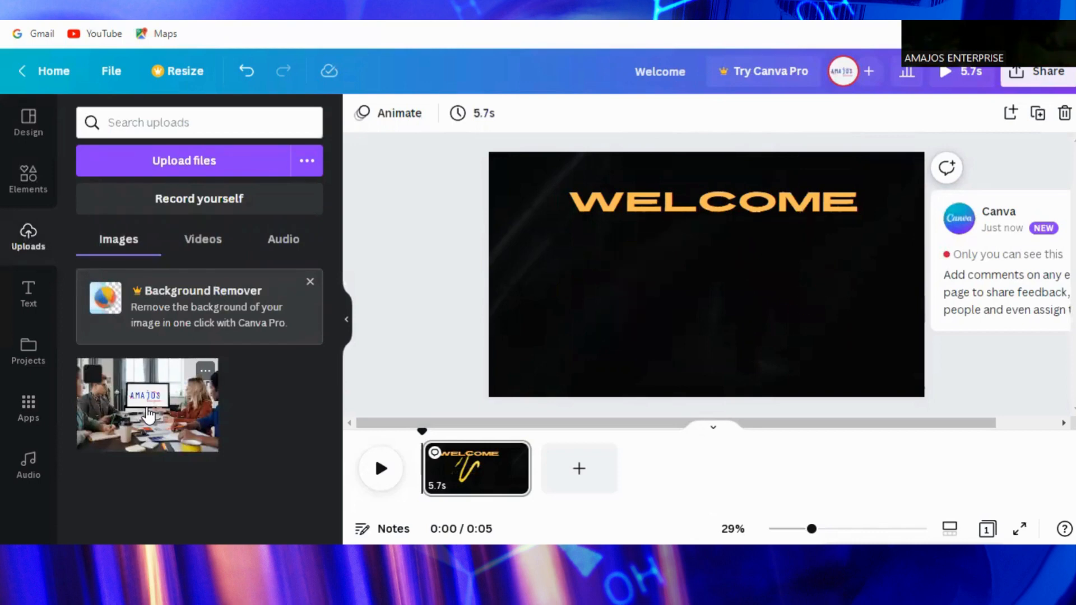
click(148, 416)
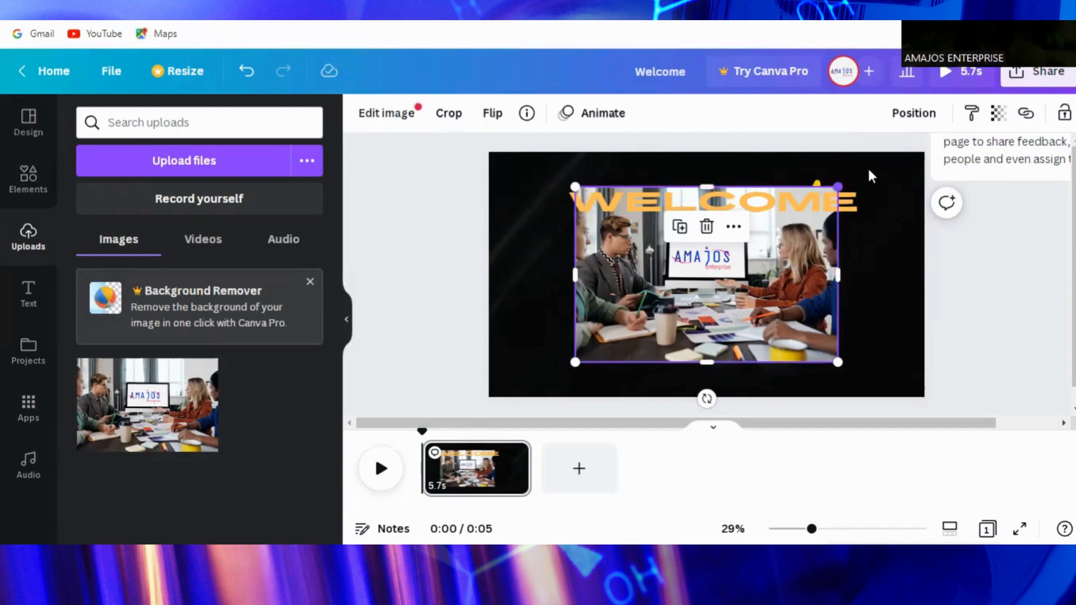
drag(838, 193, 785, 233)
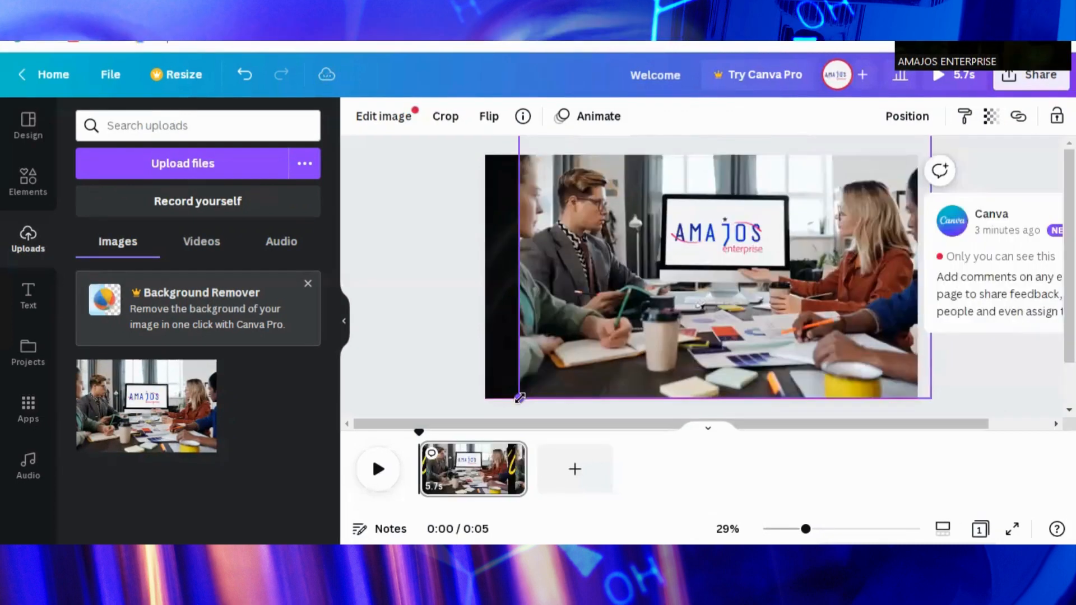
drag(520, 398, 485, 387)
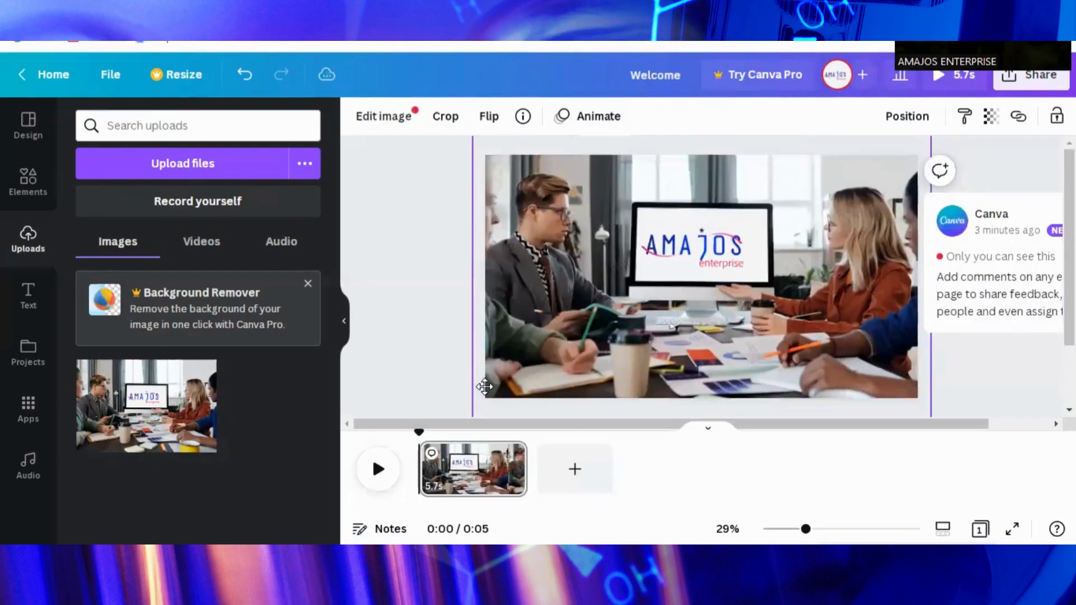
drag(736, 318, 695, 308)
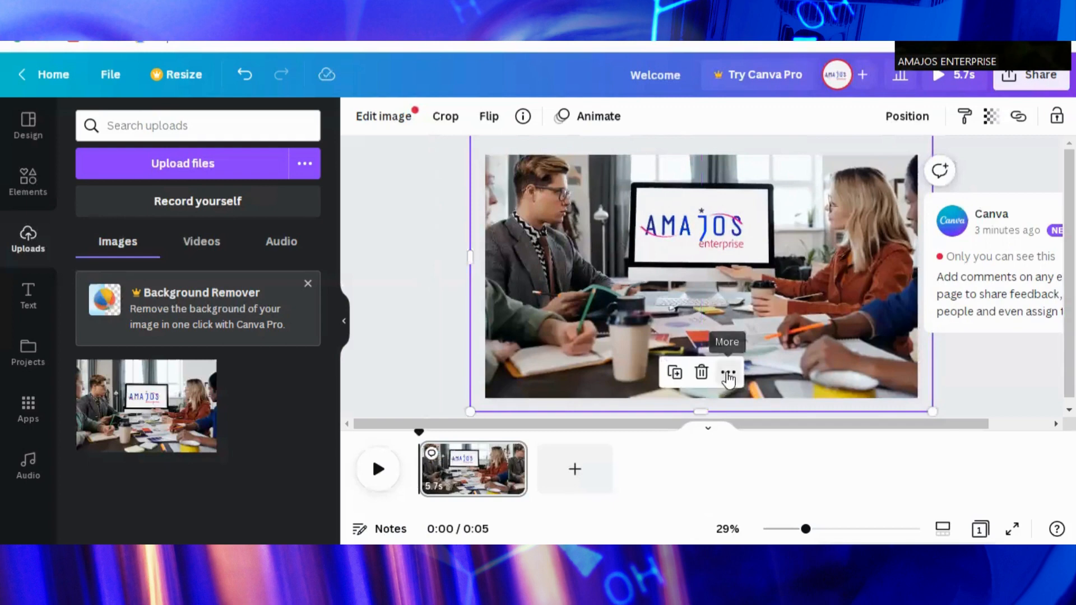
- Send the meeting photo backward one layer and set its transparency to 63
click(729, 374)
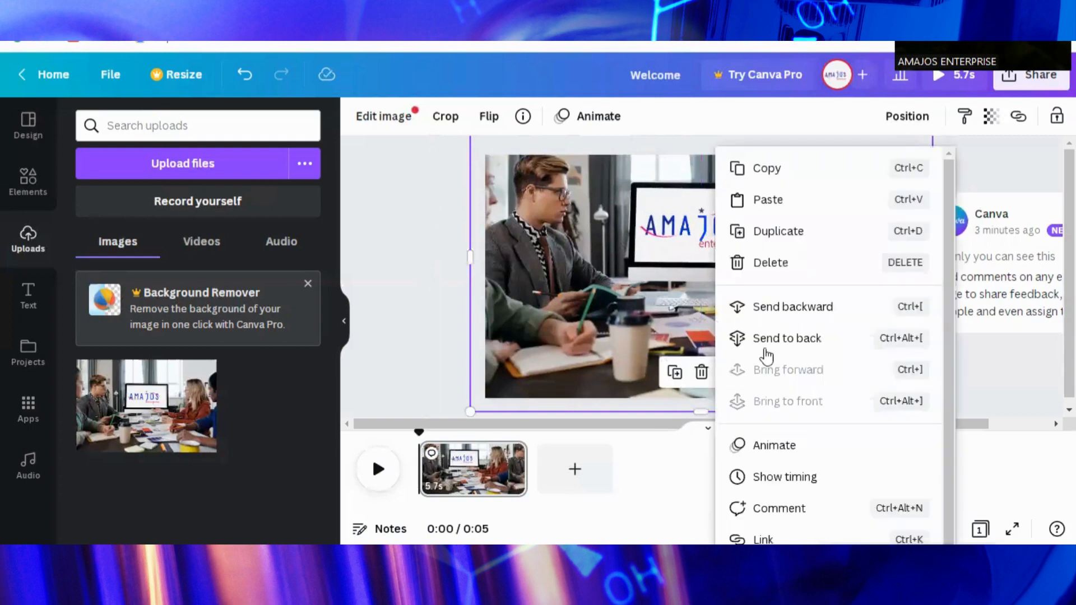
click(779, 314)
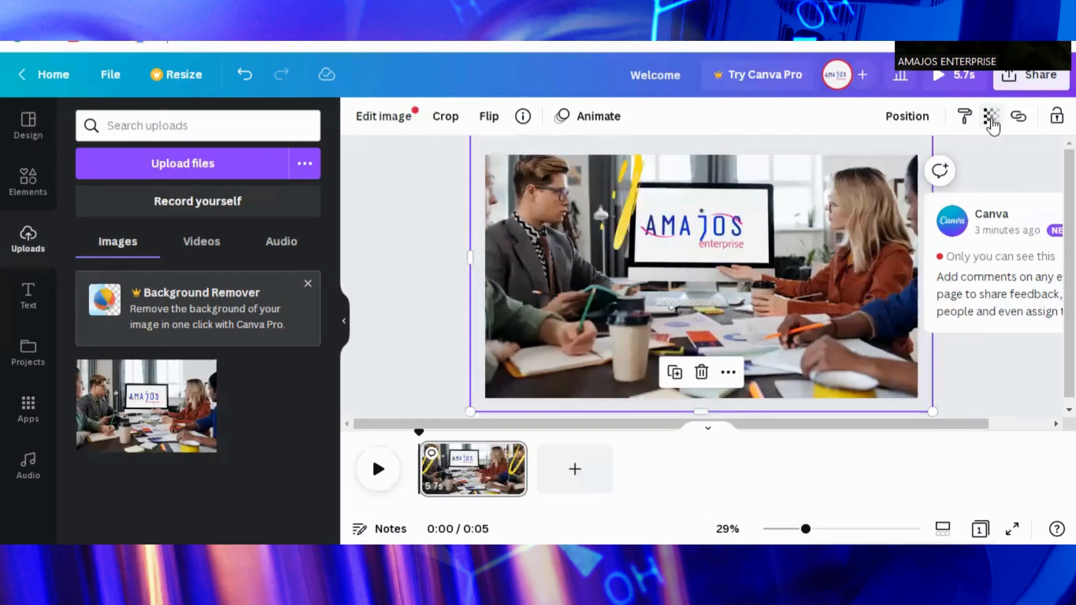
click(990, 120)
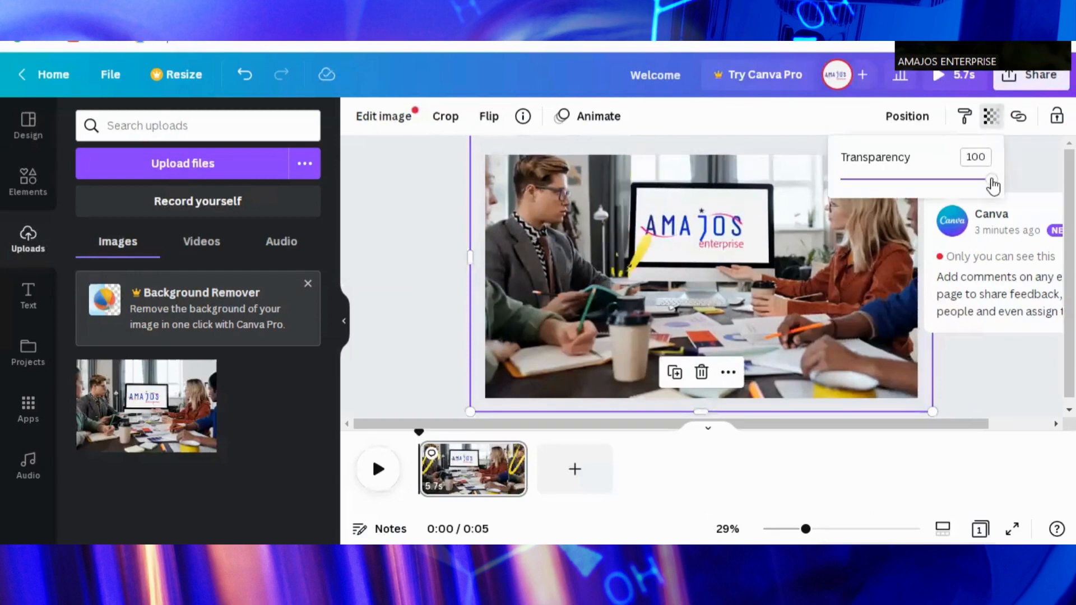
drag(994, 185, 935, 181)
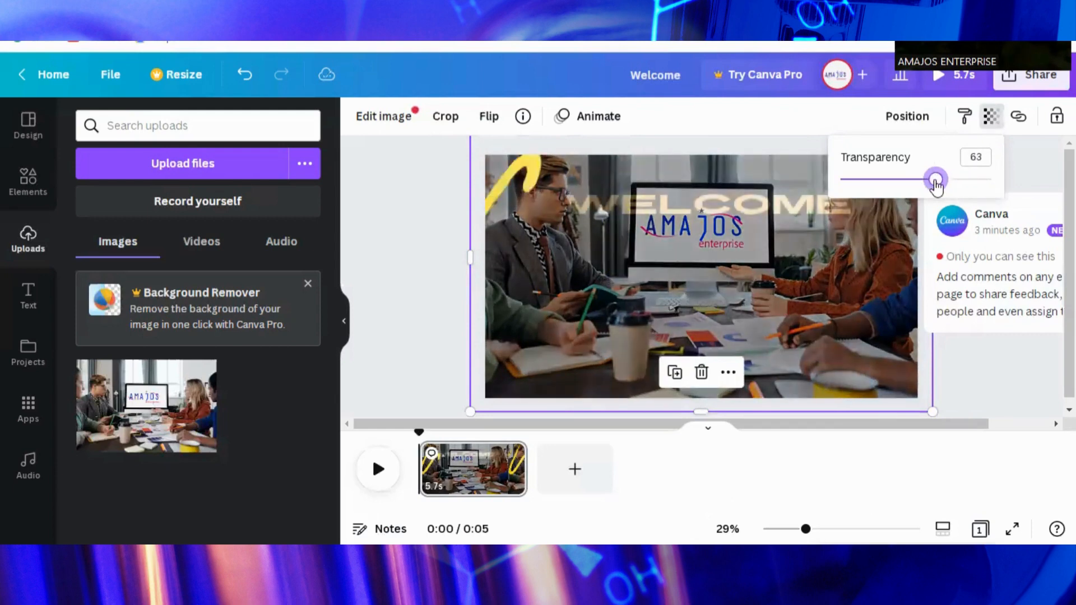
click(810, 212)
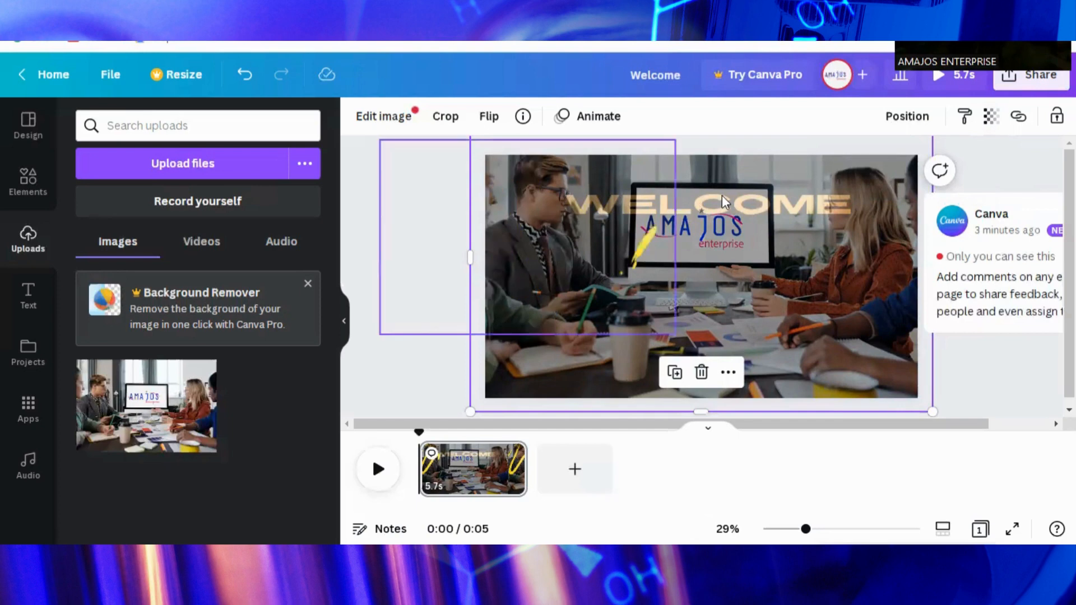
- Shift the meeting photo aside to expose the WELCOME heading and bring the heading to the front
drag(588, 206, 723, 203)
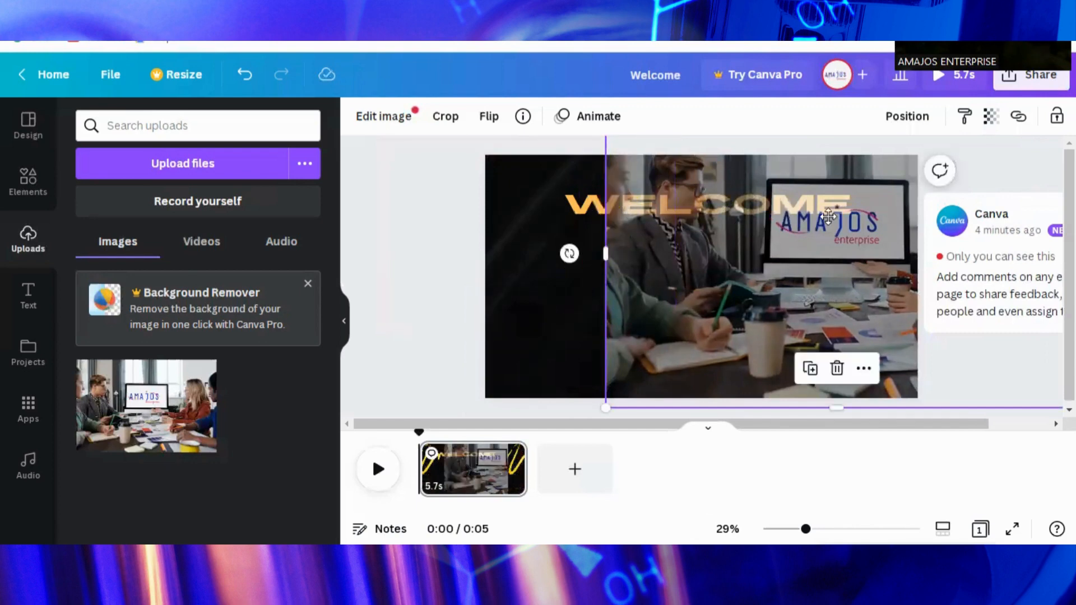
drag(805, 223, 867, 216)
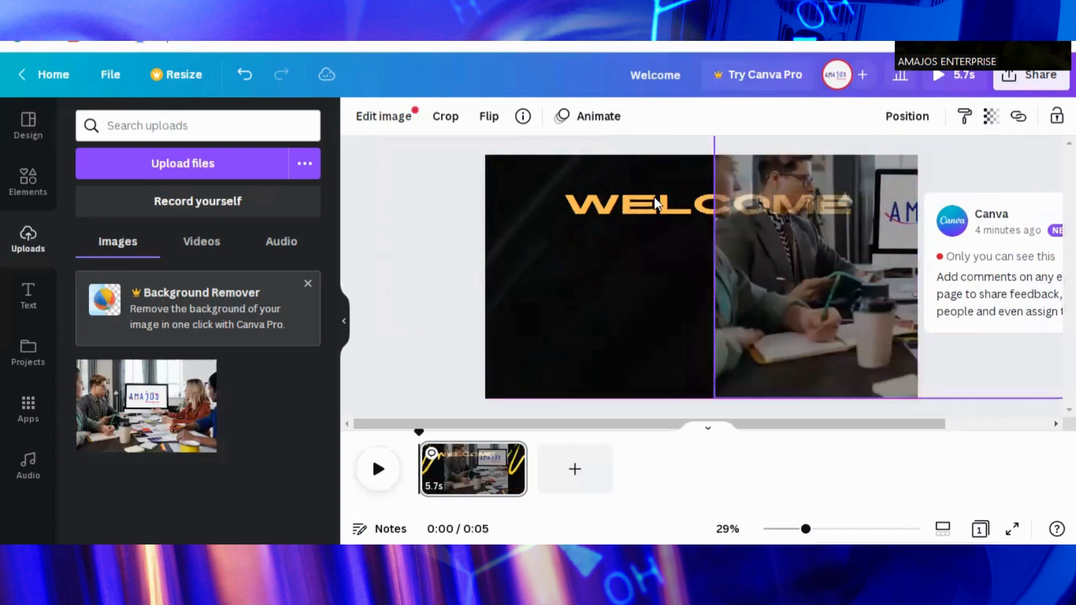
click(670, 209)
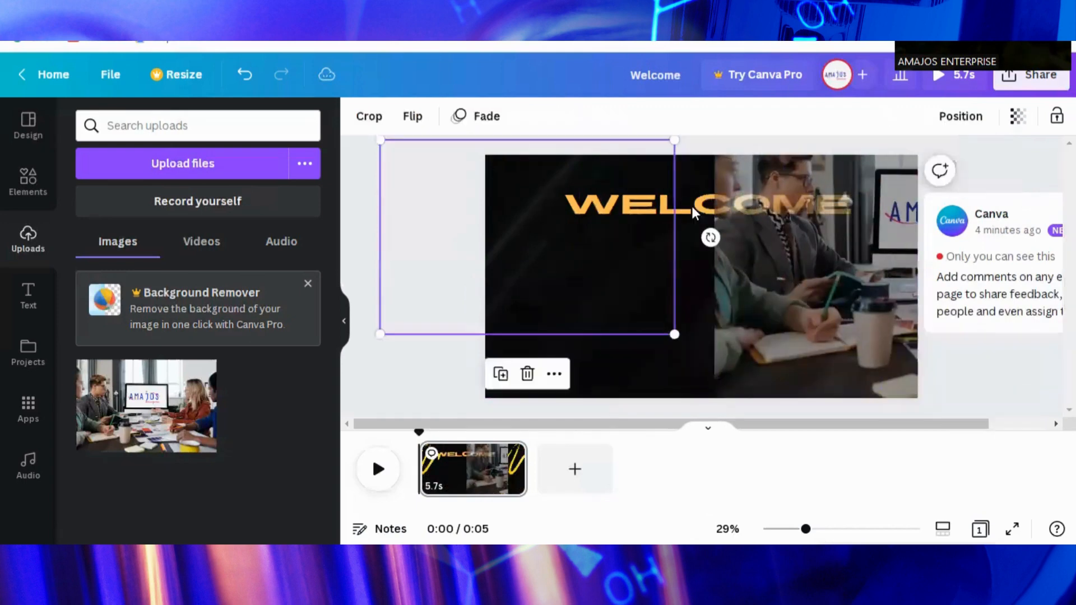
click(723, 224)
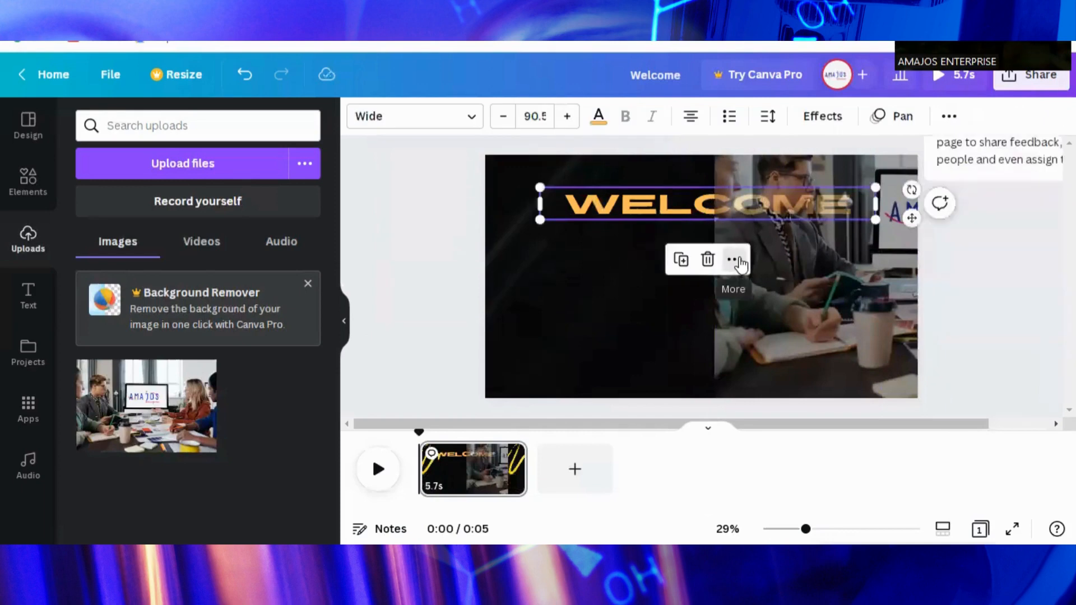
click(735, 260)
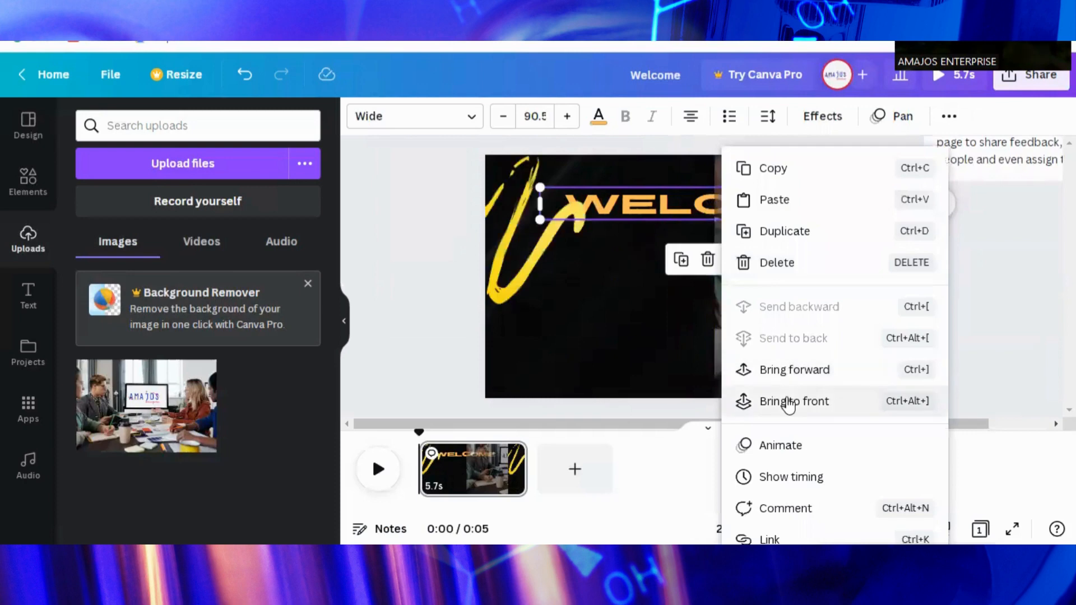
click(789, 402)
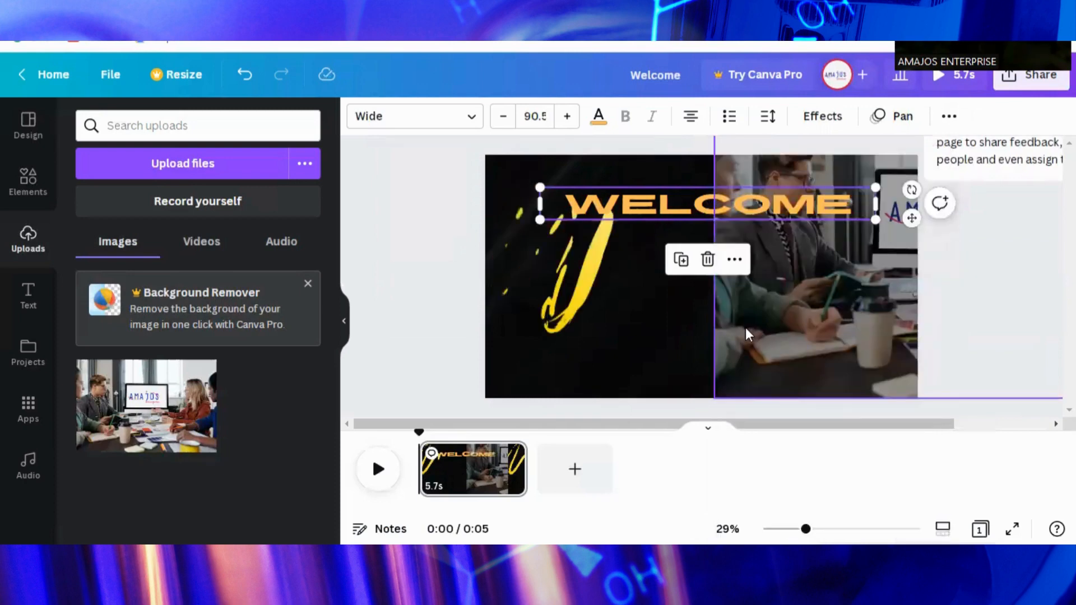
- Move the meeting photo back over the whole page and raise the WELCOME heading above the logo in the photo
click(696, 322)
drag(693, 322, 505, 342)
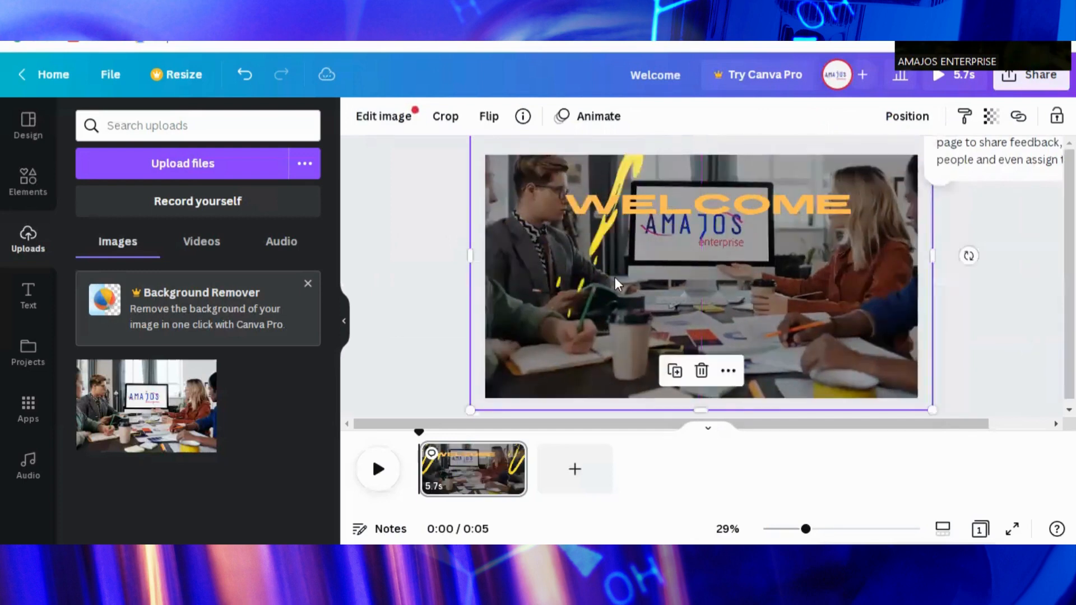
click(731, 214)
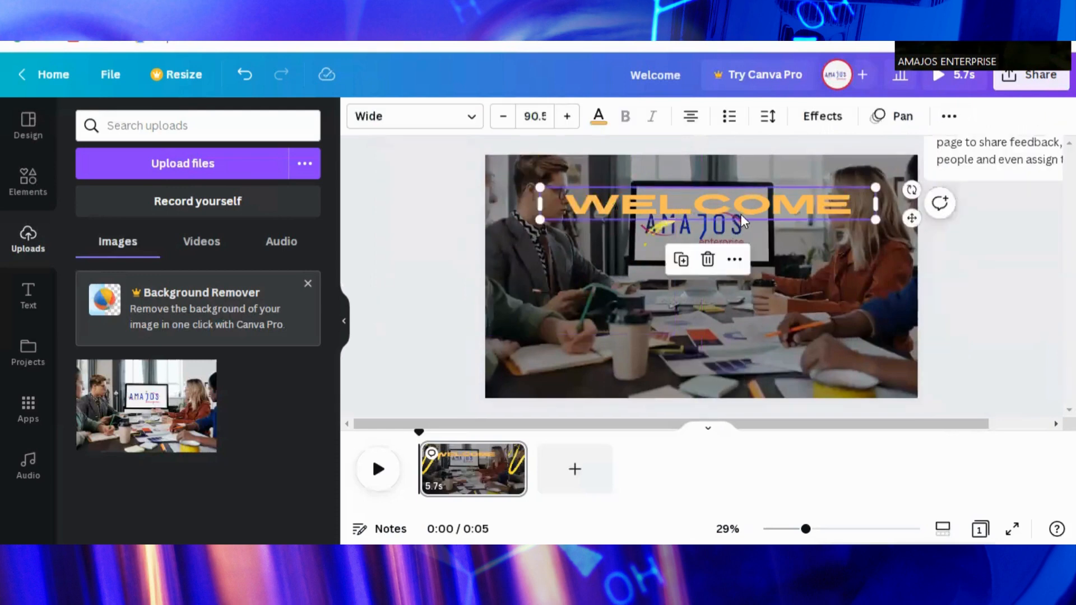
drag(735, 198, 736, 192)
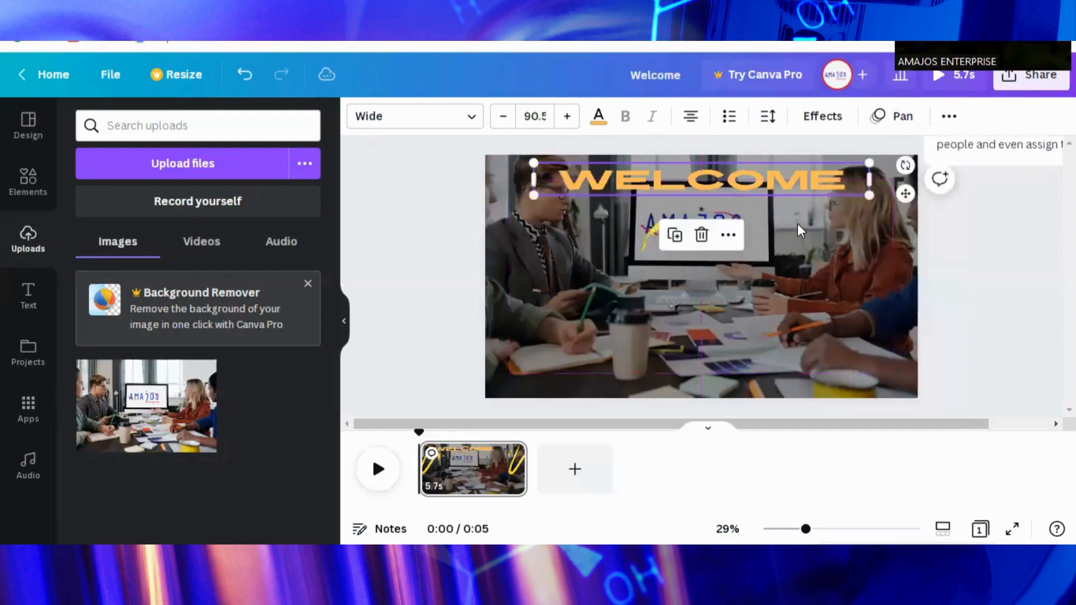
- Add the word TO as a second line of the WELCOME heading on the meeting photo page
click(850, 185)
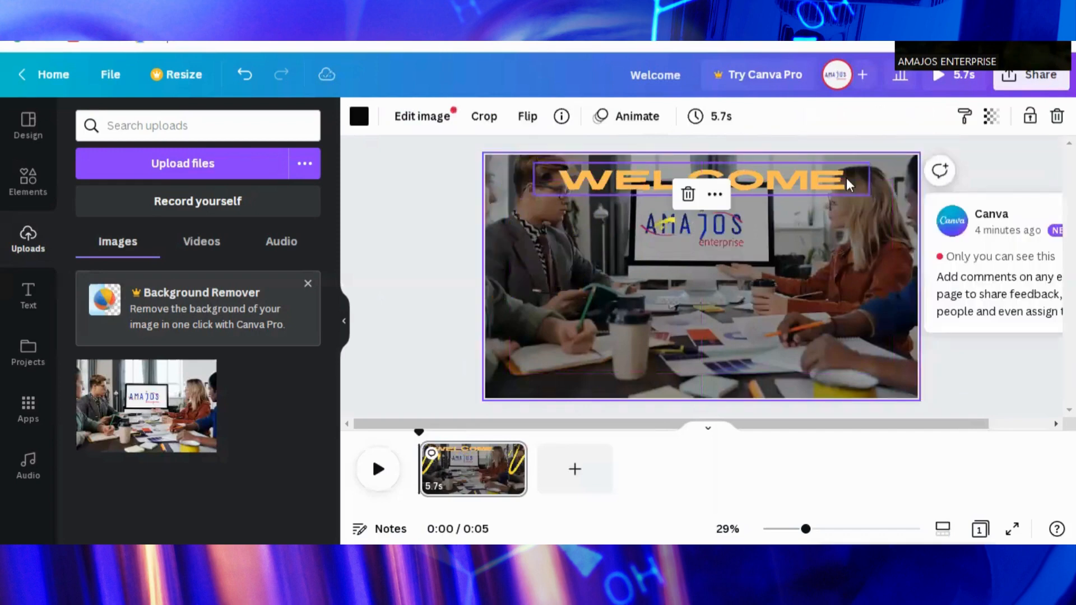
click(850, 185)
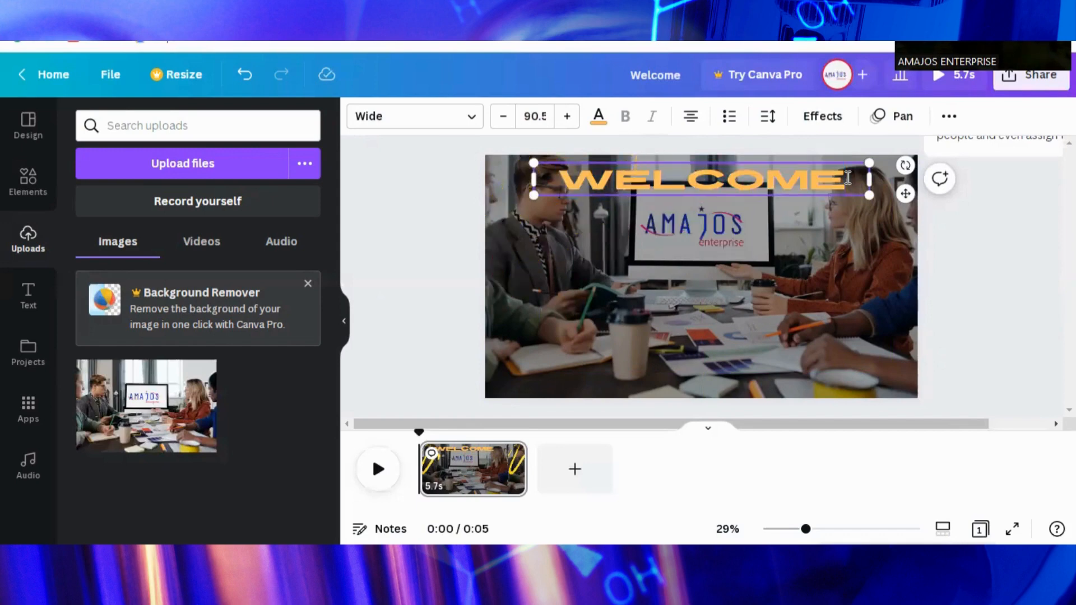
key(Return)
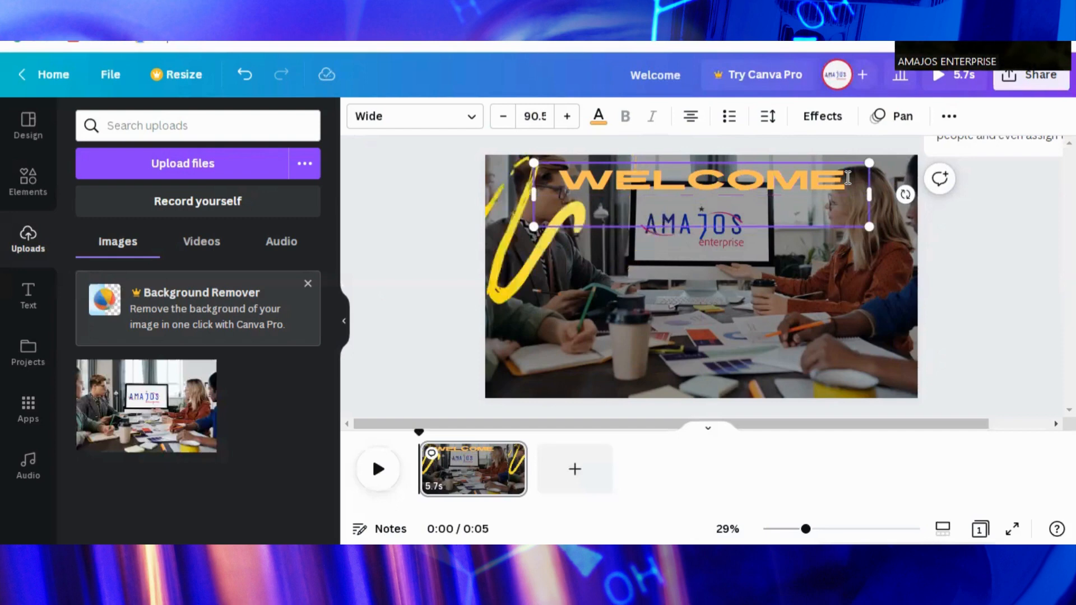
text(TO)
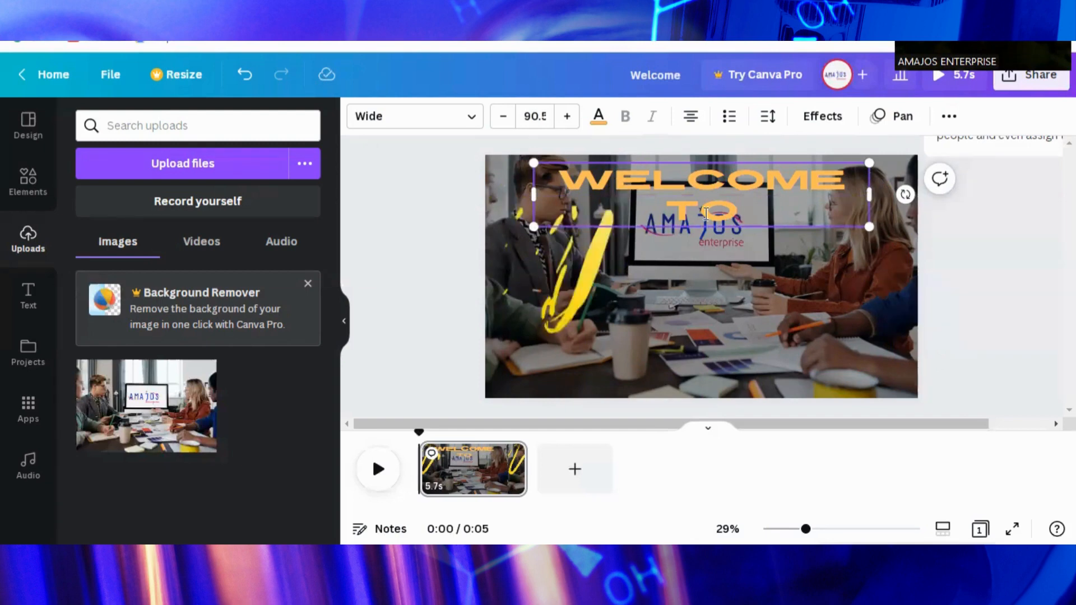
drag(740, 212, 676, 210)
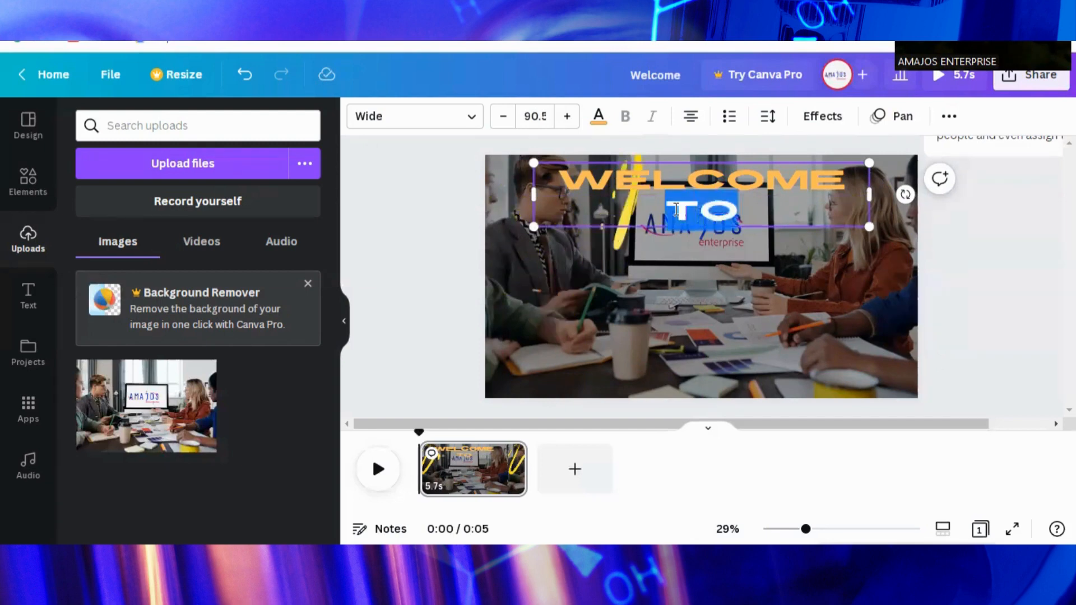
click(550, 241)
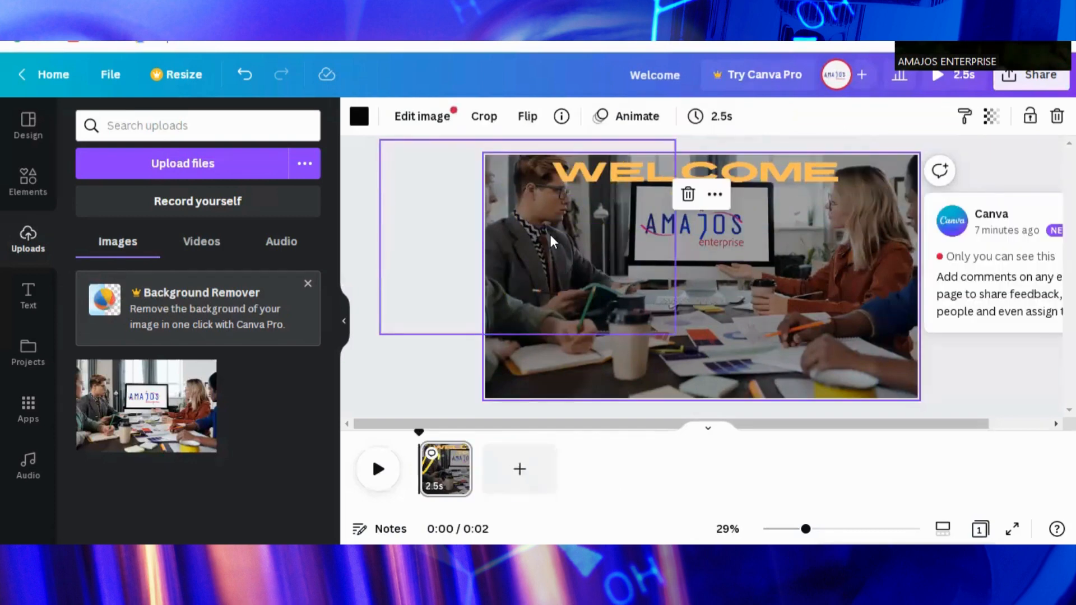
- Add a second page with a light grey background and apply the cover page of the Team Updates Startup Video template to it
click(520, 477)
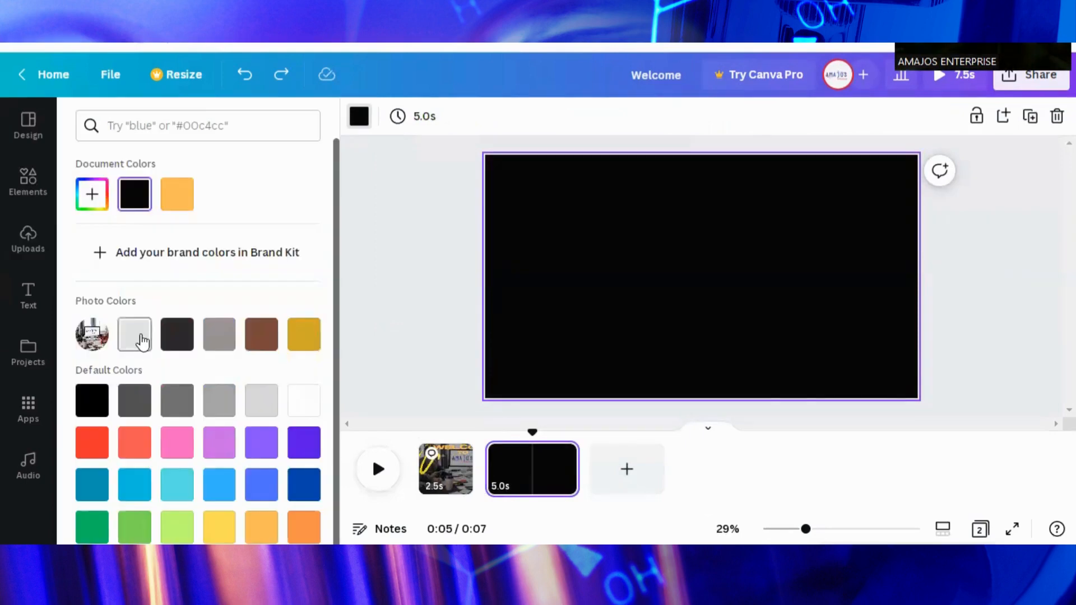
click(135, 335)
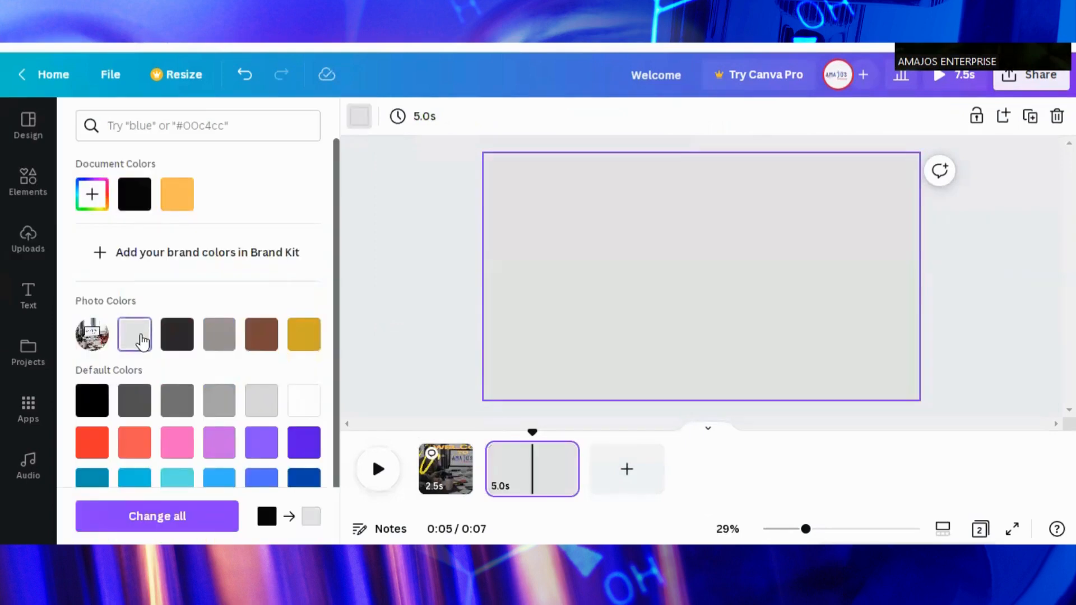
click(355, 123)
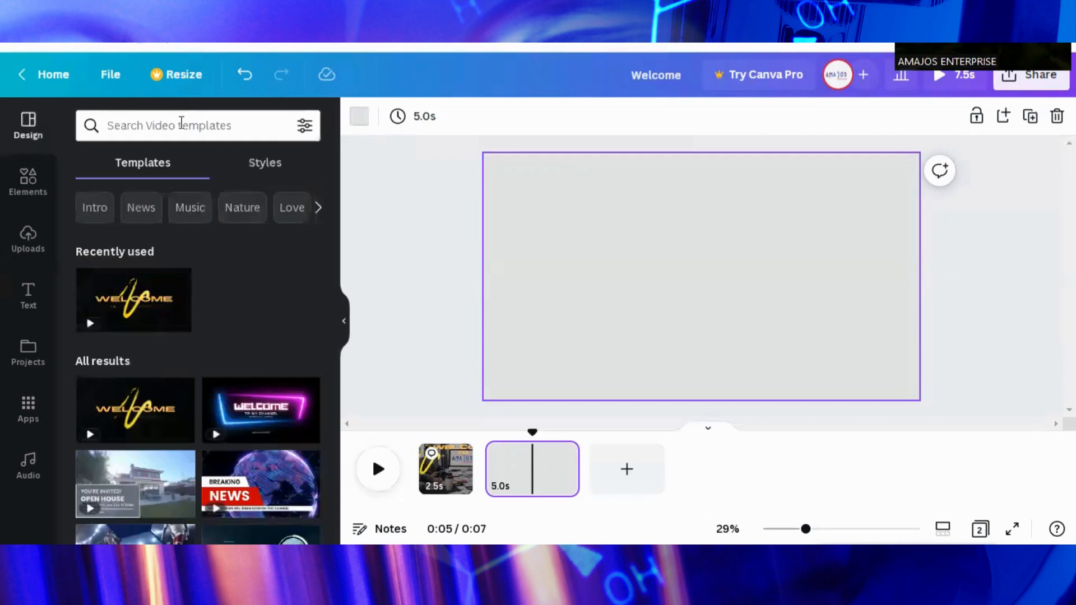
click(181, 123)
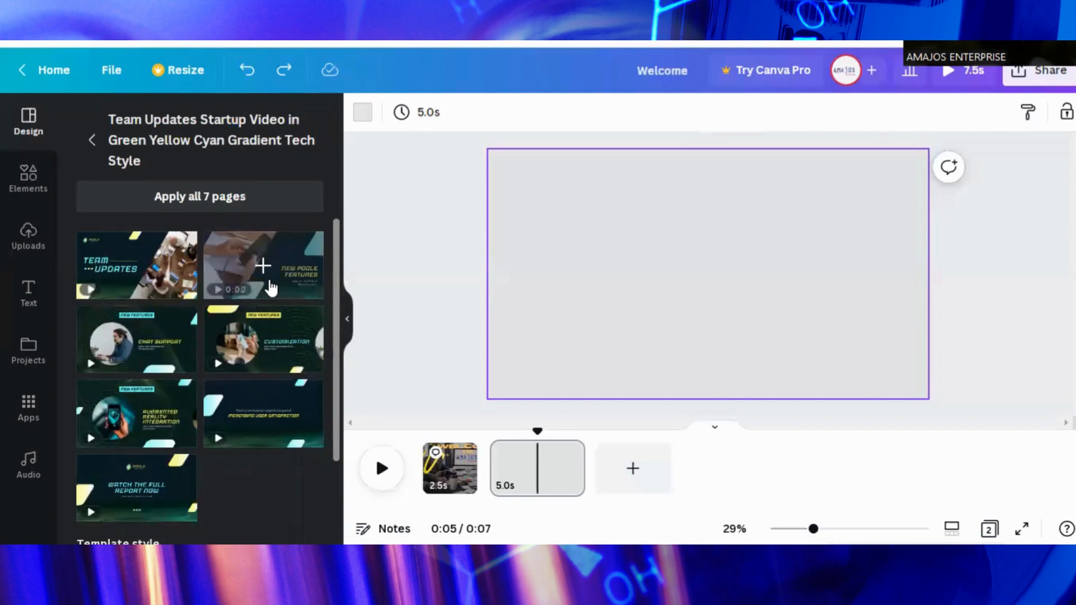
click(179, 277)
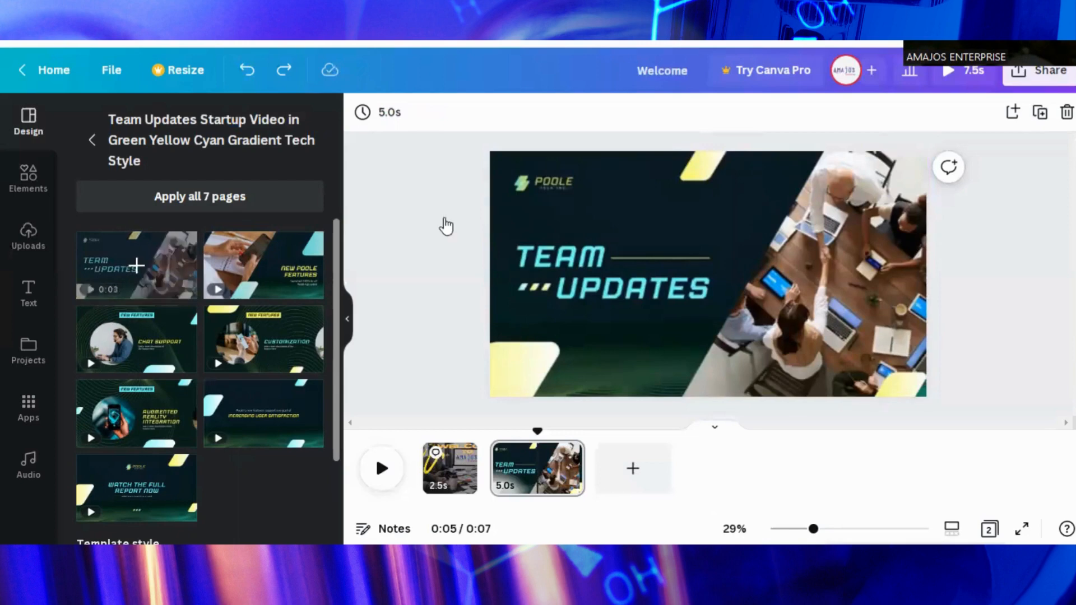
- Delete the POOLE company name, its small tagline and the logo icon from the Team Updates page
click(561, 181)
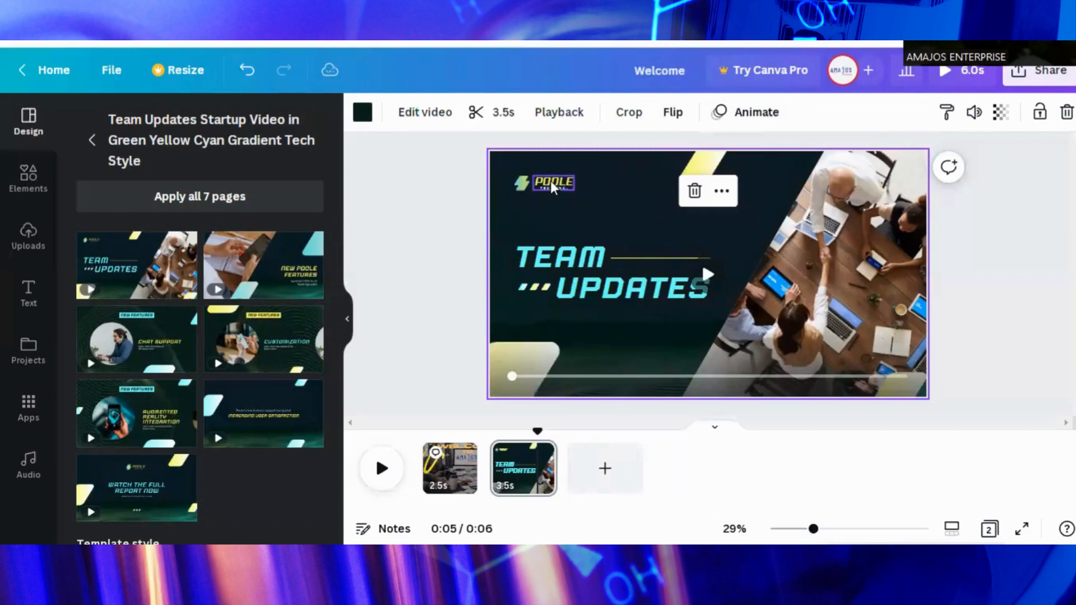
click(552, 188)
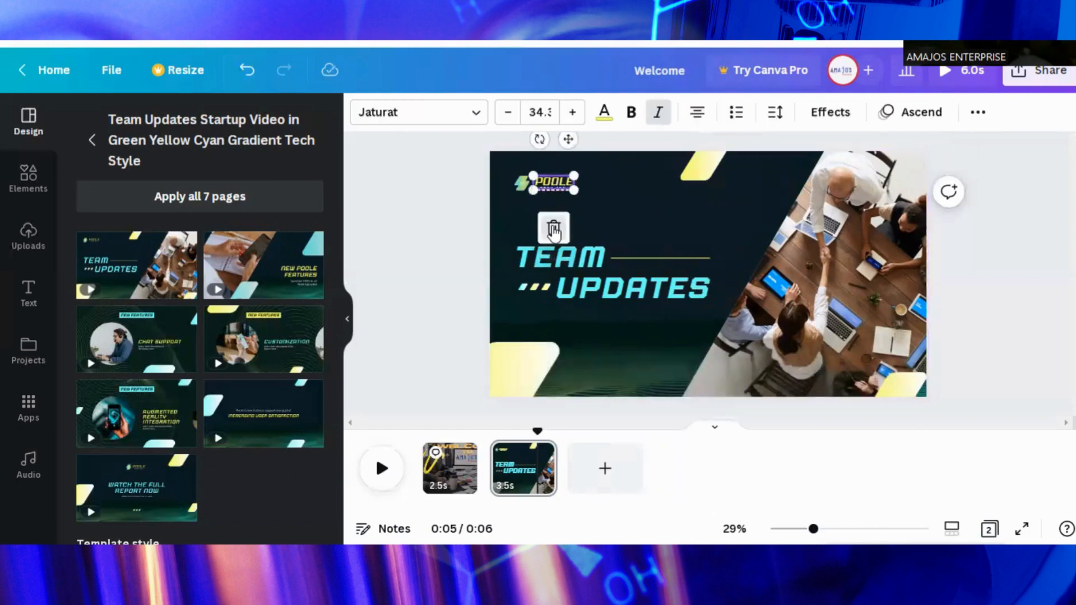
click(553, 230)
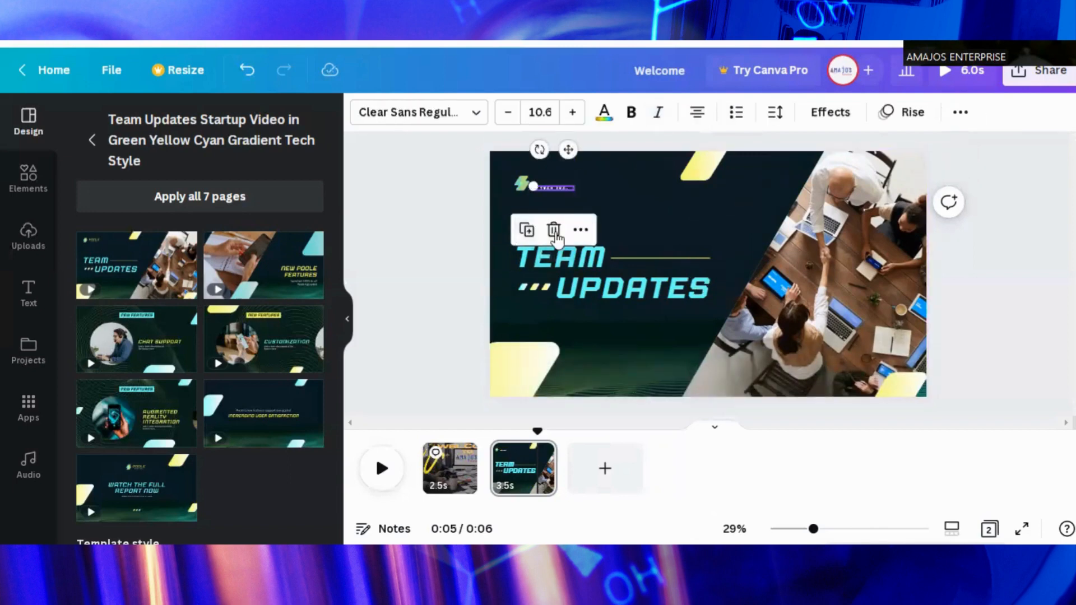
key(Delete)
click(520, 183)
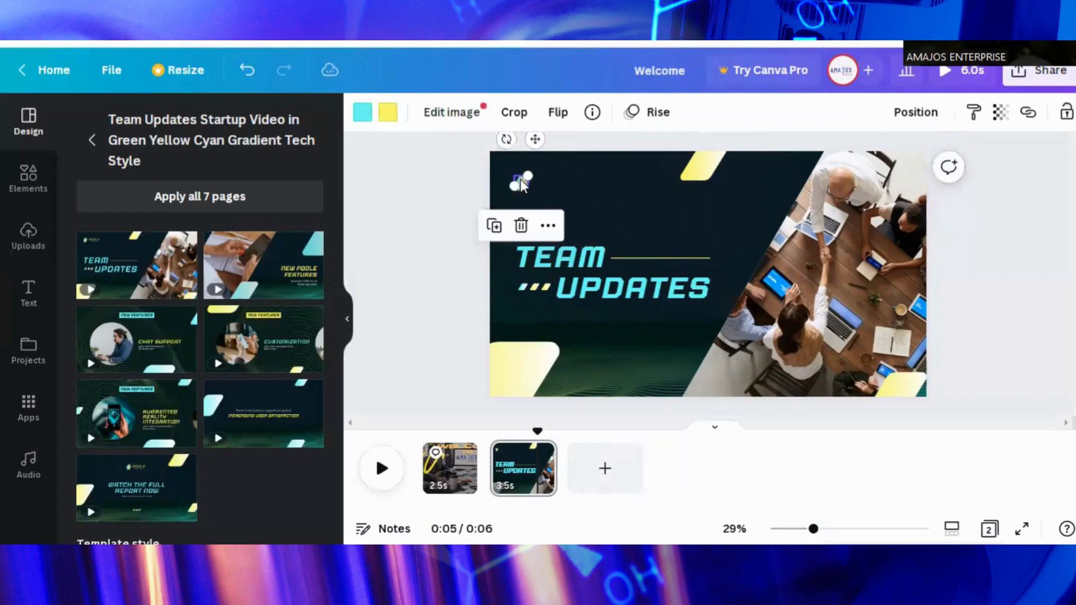
click(522, 231)
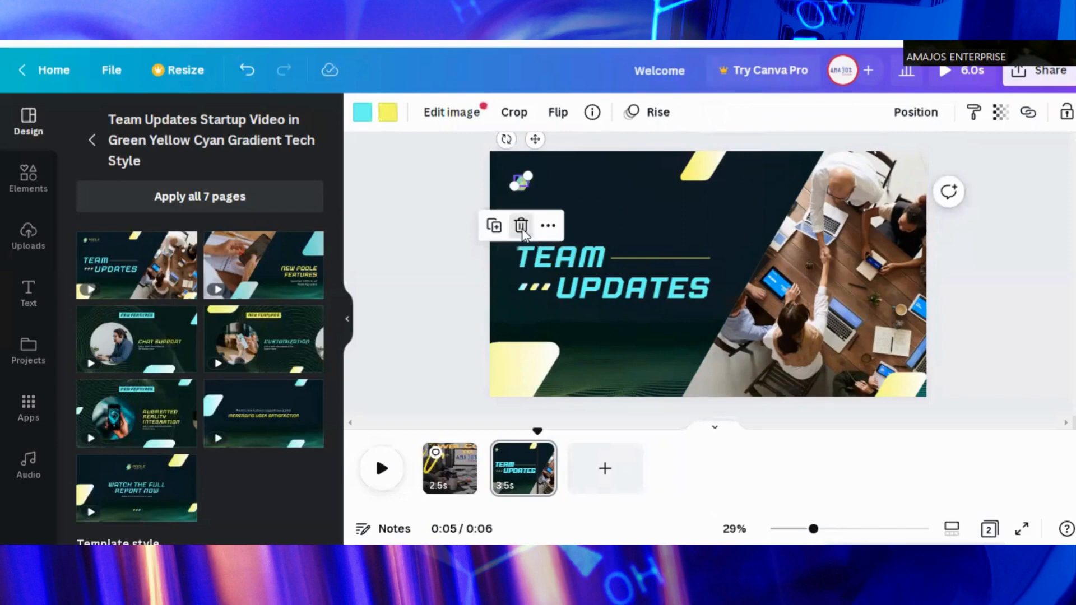
click(523, 184)
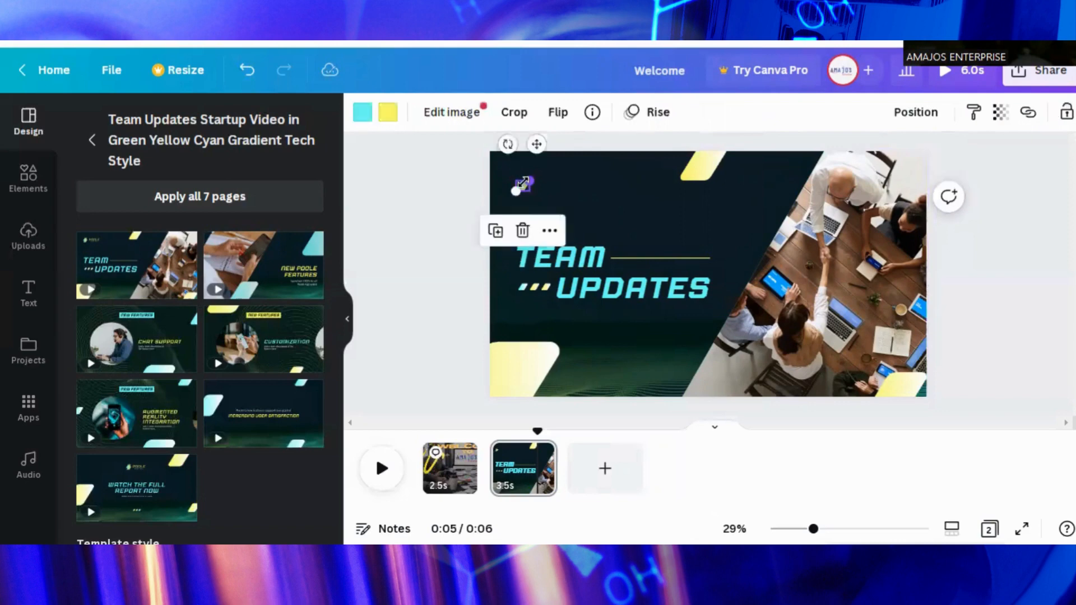
click(523, 232)
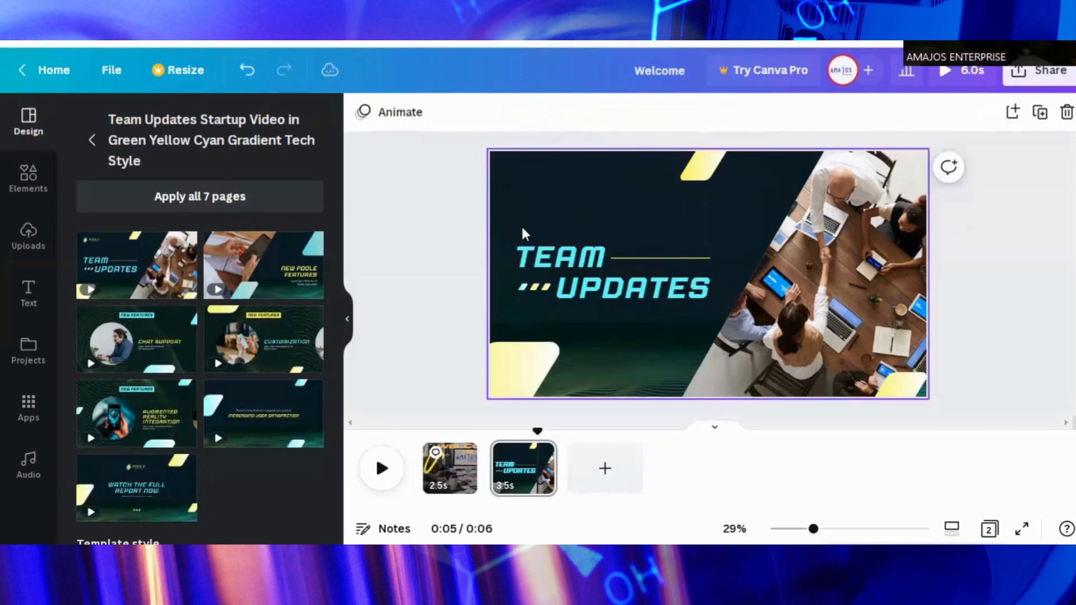
- Replace the heading words TEAM and UPDATES on the second page with HOME OF and TECHNOLOGY
click(29, 238)
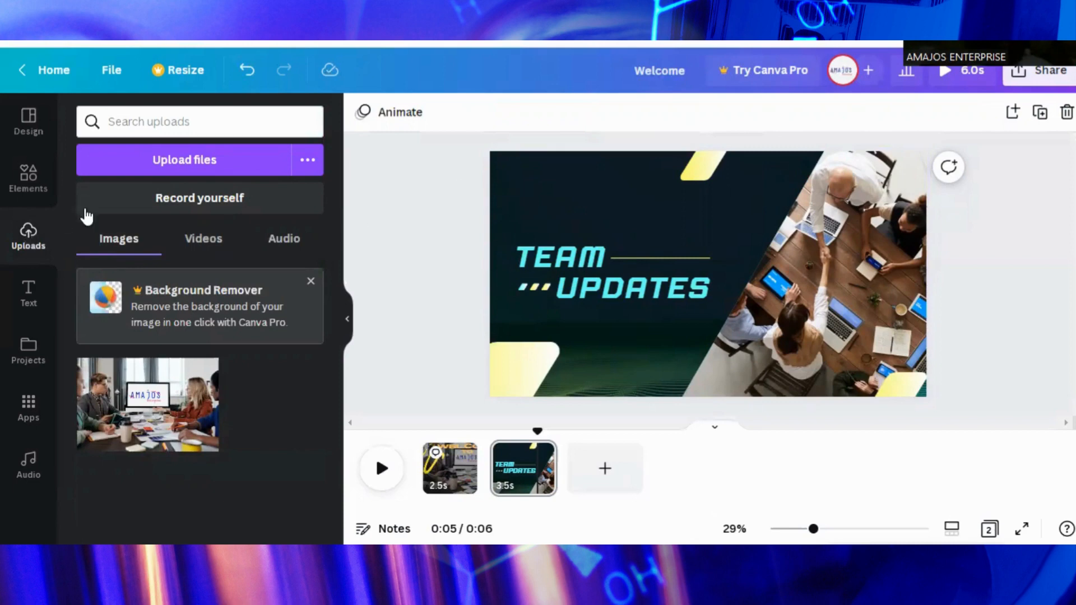
click(564, 256)
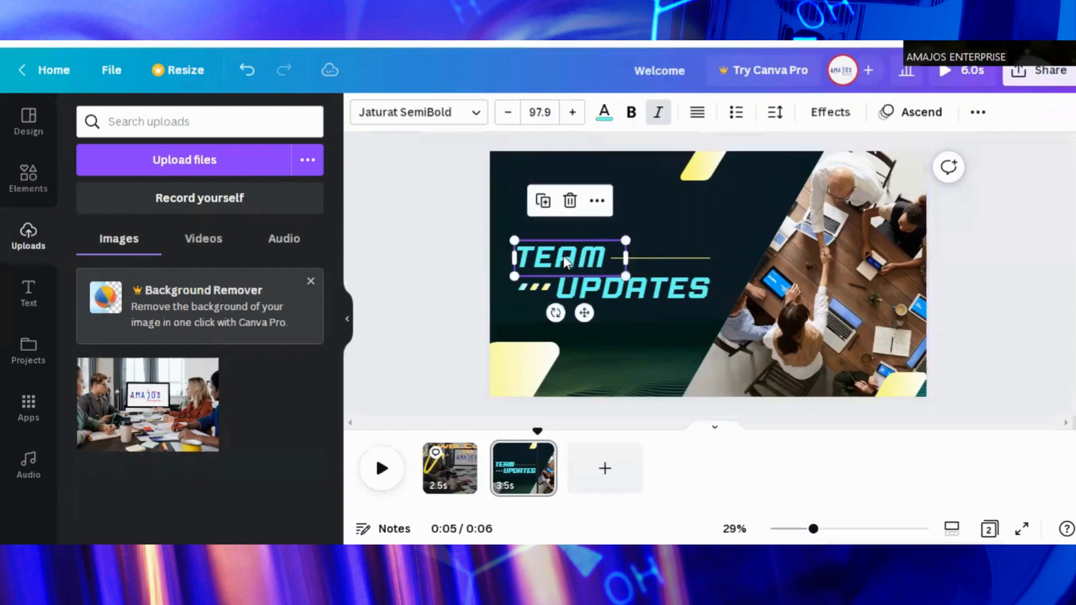
double_click(607, 256)
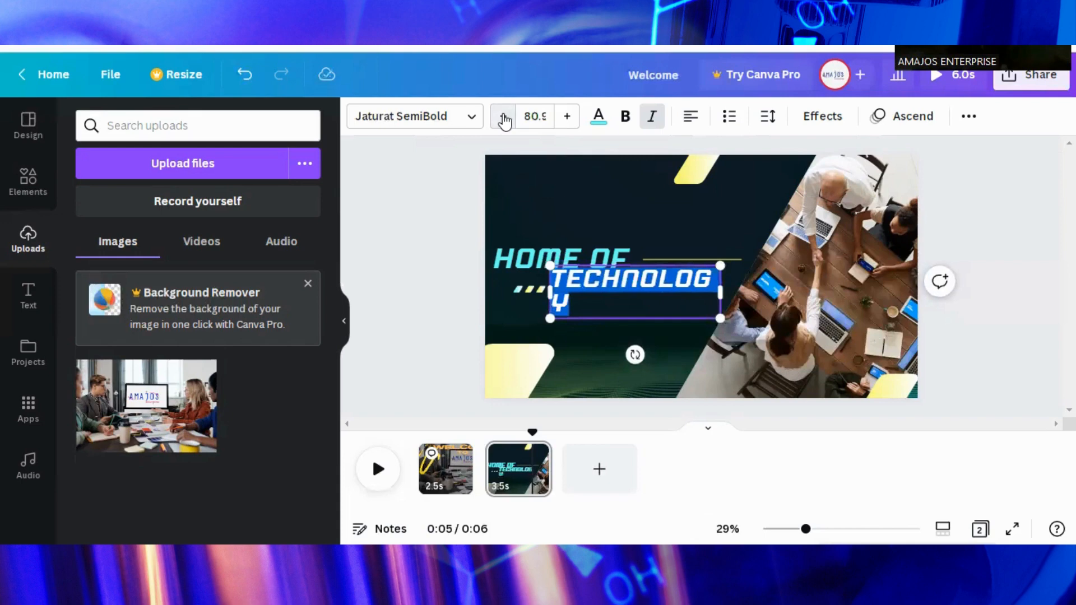
- Reduce the font size of the TECHNOLOGY heading line to 75.9
click(505, 117)
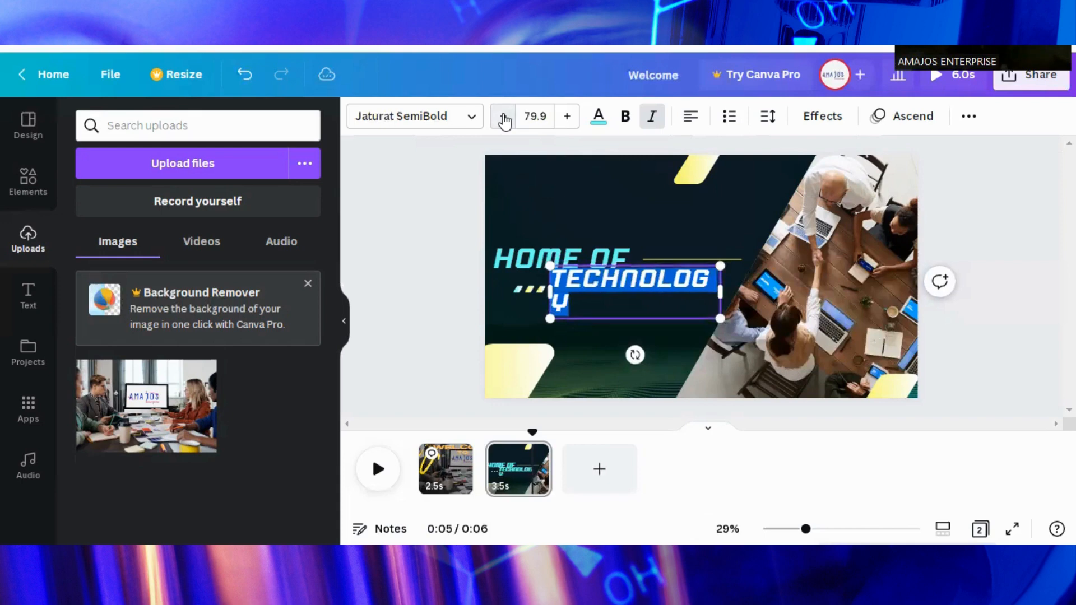
click(504, 118)
click(504, 118)
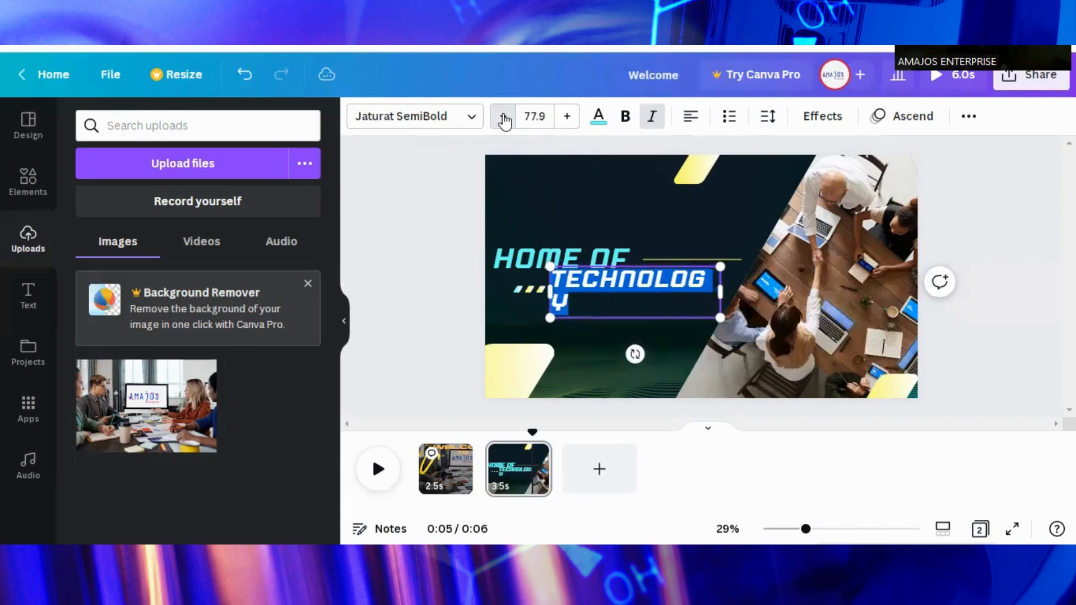
click(505, 118)
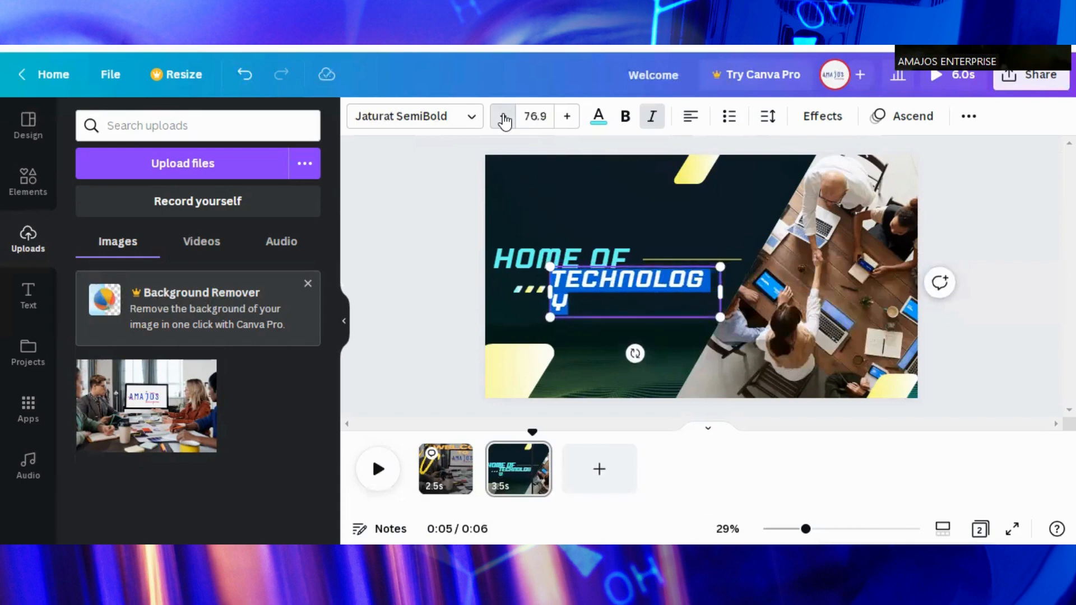
click(504, 118)
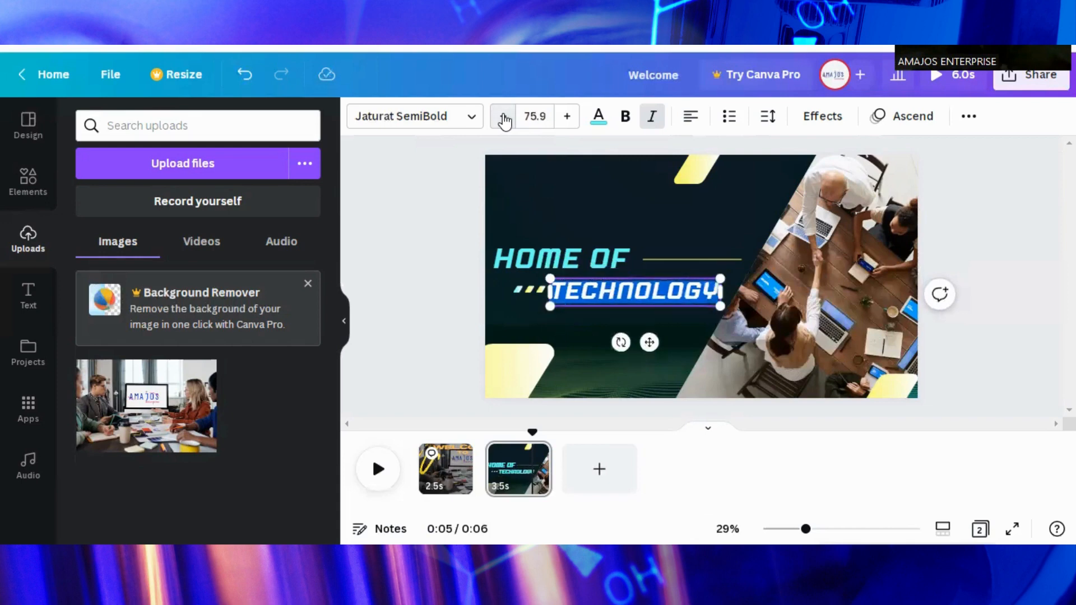
click(615, 209)
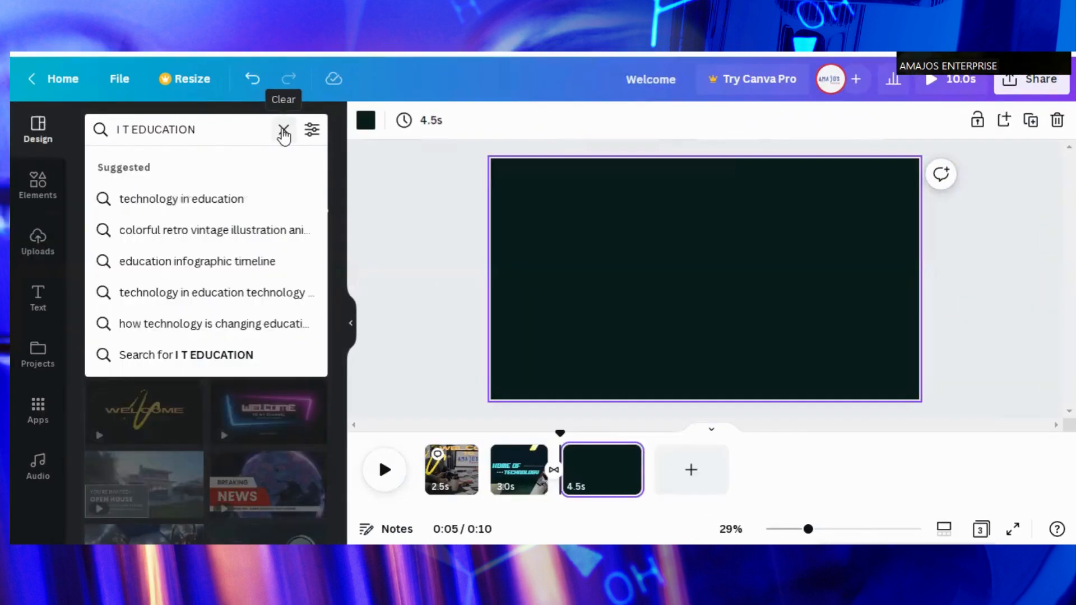
- Search the templates for technology in education and apply the App Overview & History page of the Training Startup Video template to the third page
click(256, 208)
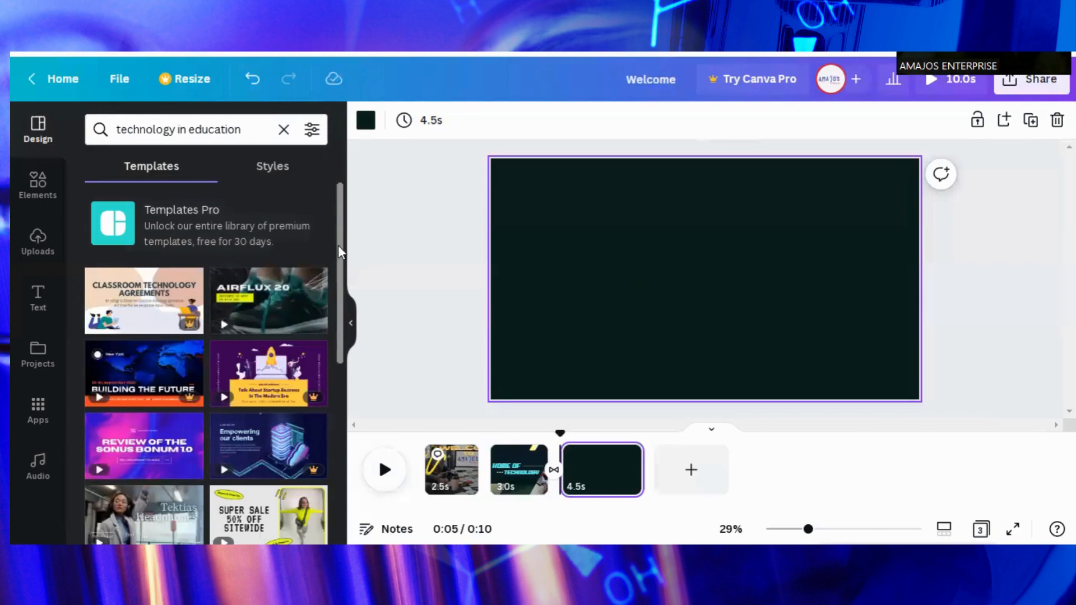
scroll(337, 265, down, 3)
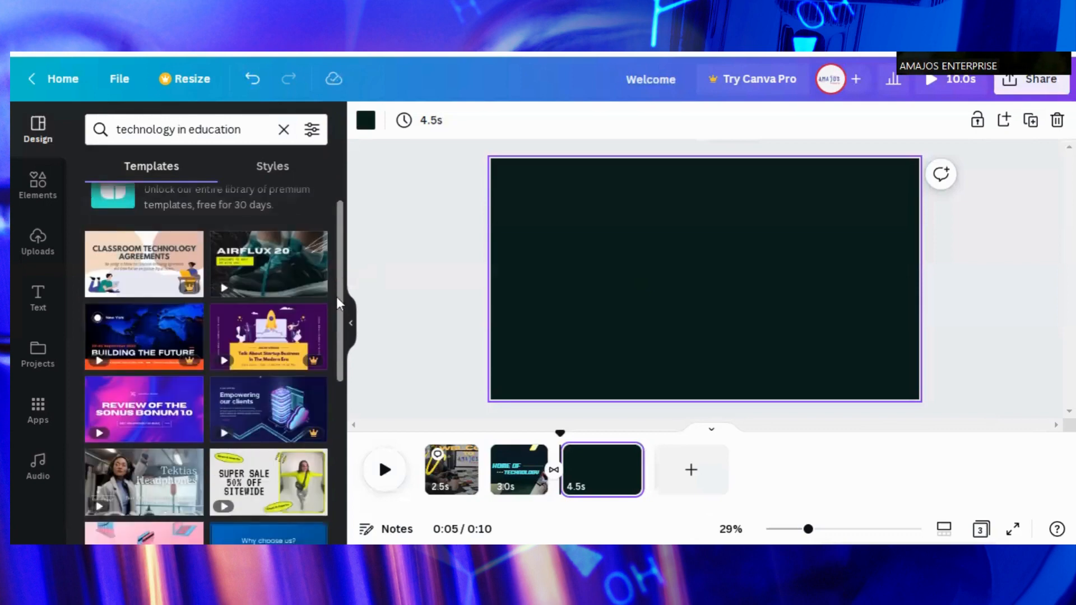
scroll(336, 351, down, 3)
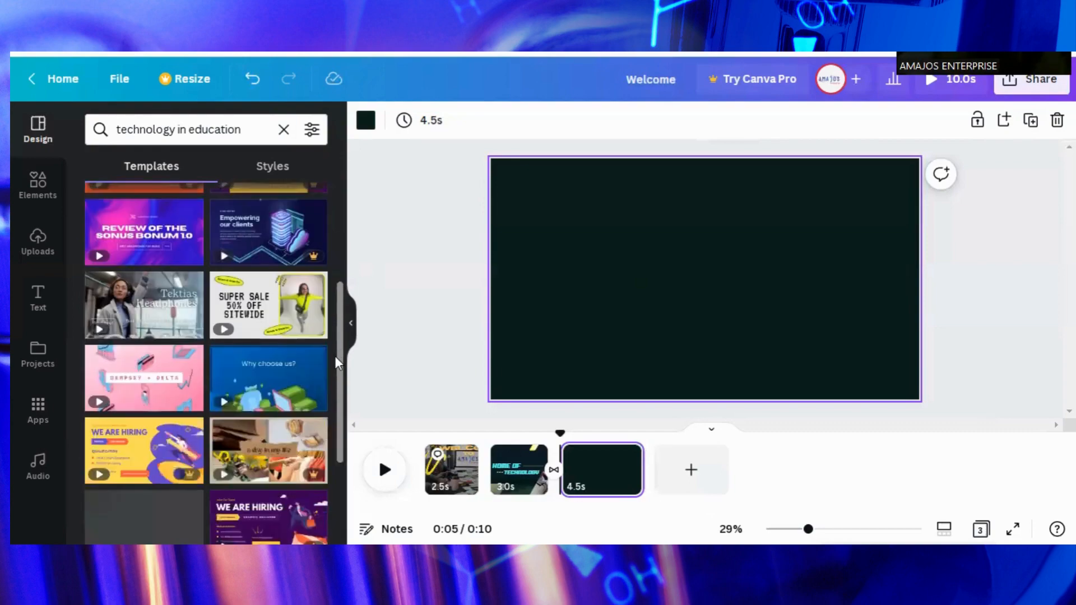
scroll(335, 414, down, 3)
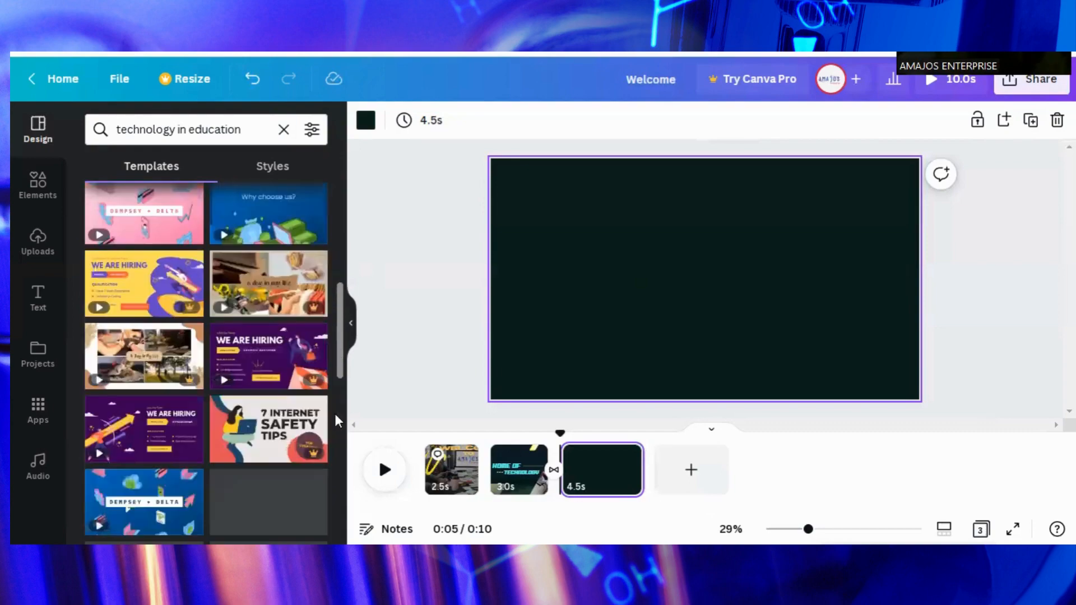
scroll(332, 458, down, 3)
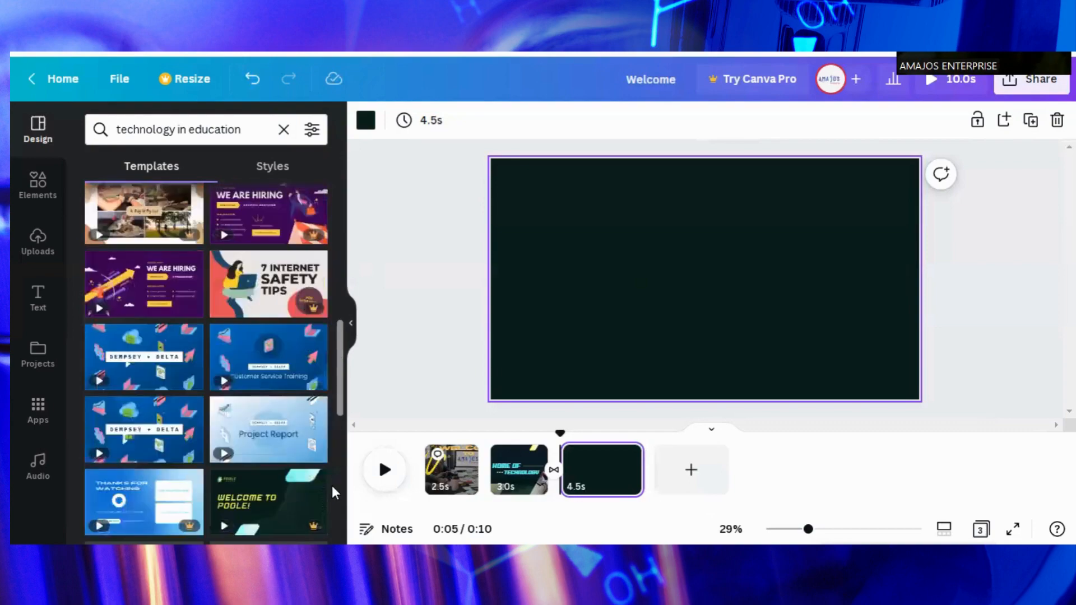
scroll(332, 486, down, 2)
scroll(332, 518, down, 1)
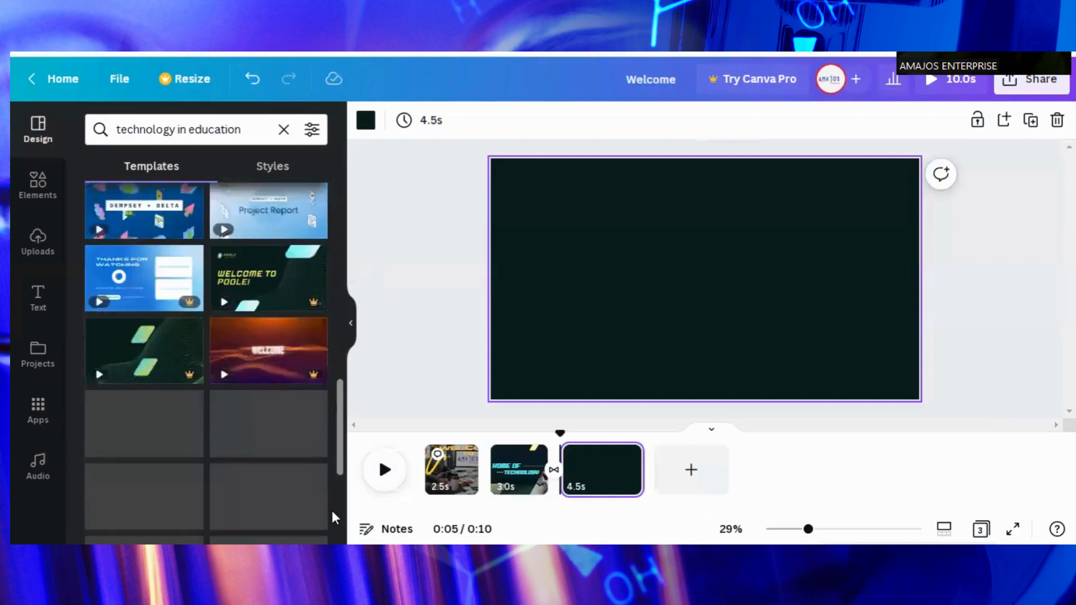
scroll(207, 363, down, 2)
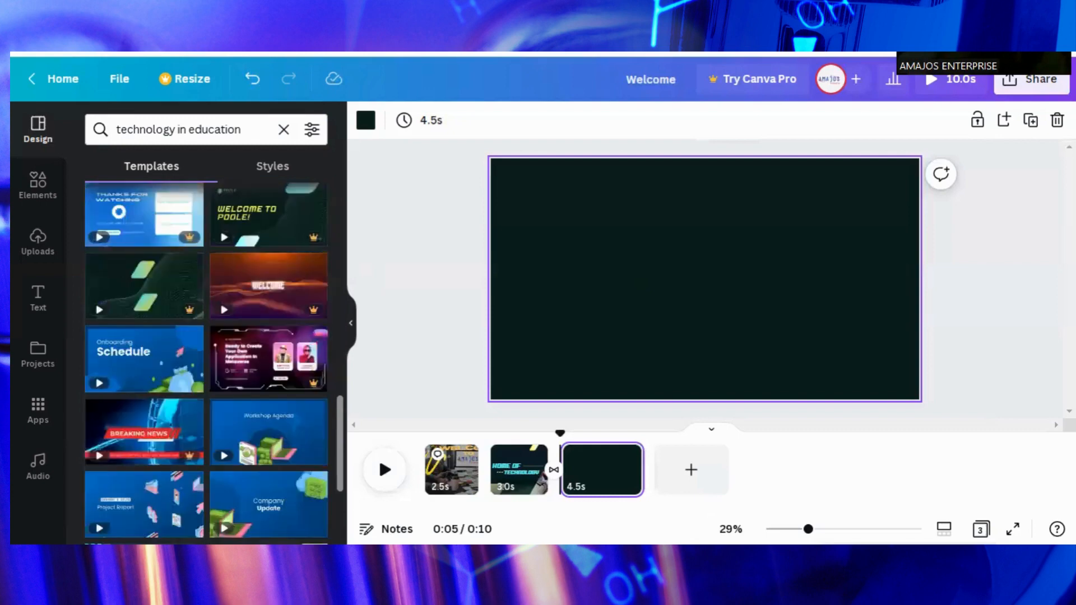
scroll(206, 364, down, 3)
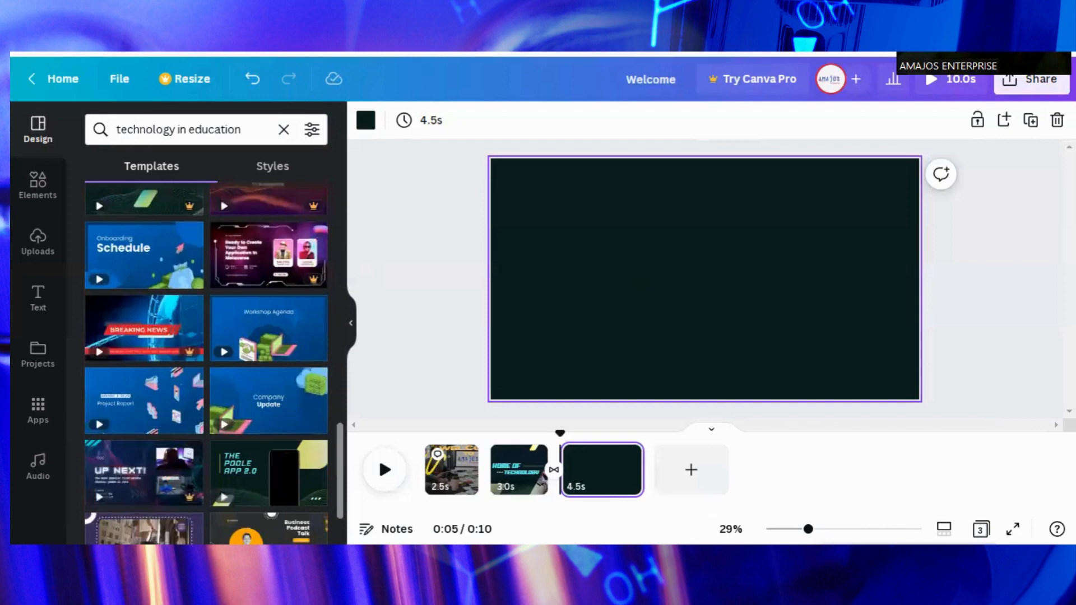
scroll(206, 363, down, 1)
scroll(206, 363, down, 1)
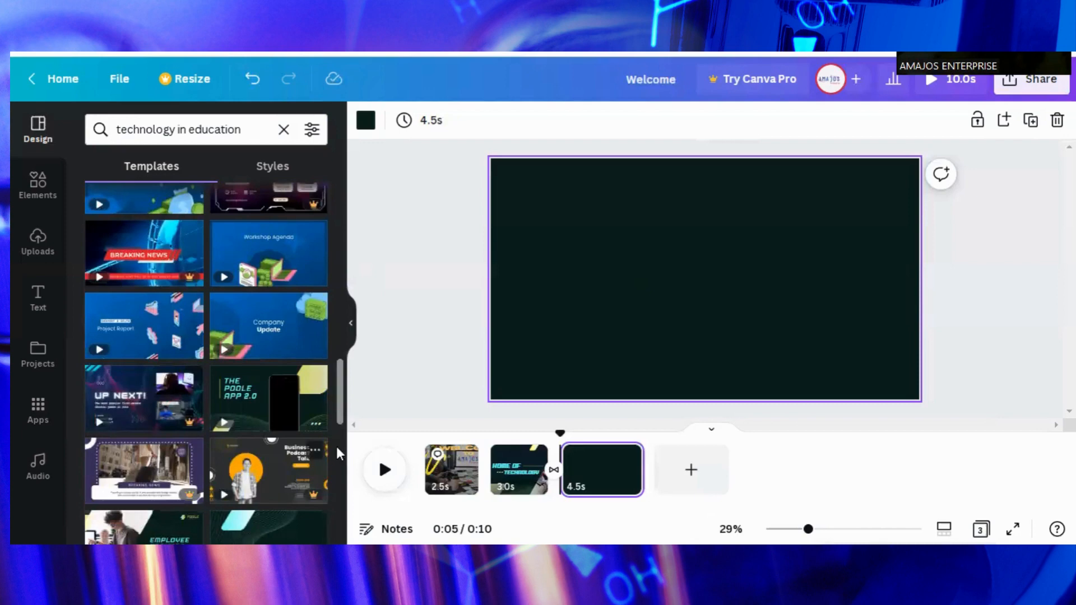
scroll(336, 447, down, 5)
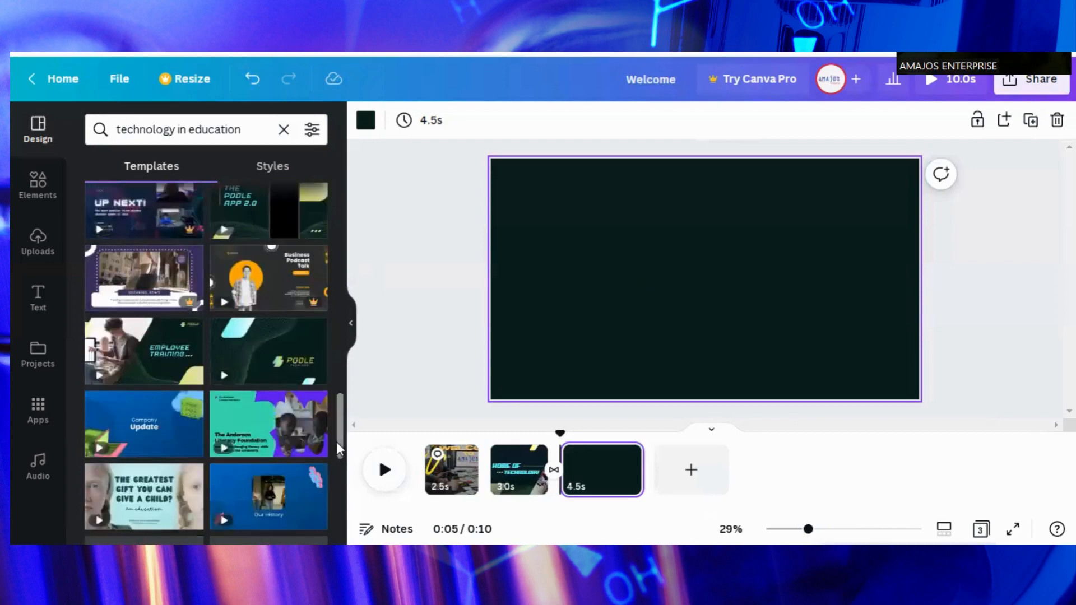
scroll(336, 442, up, 1)
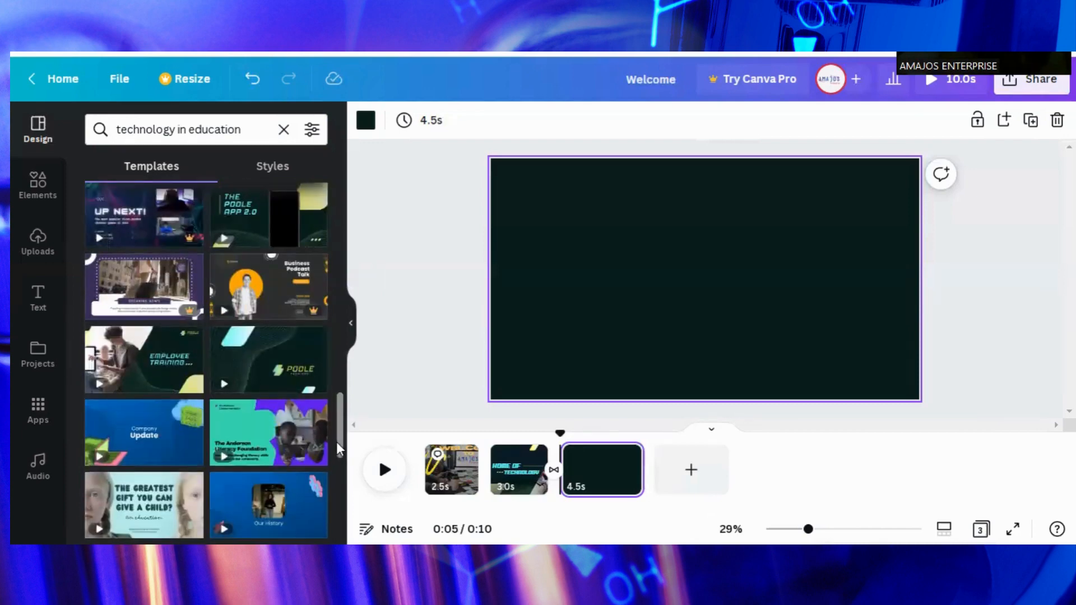
click(154, 365)
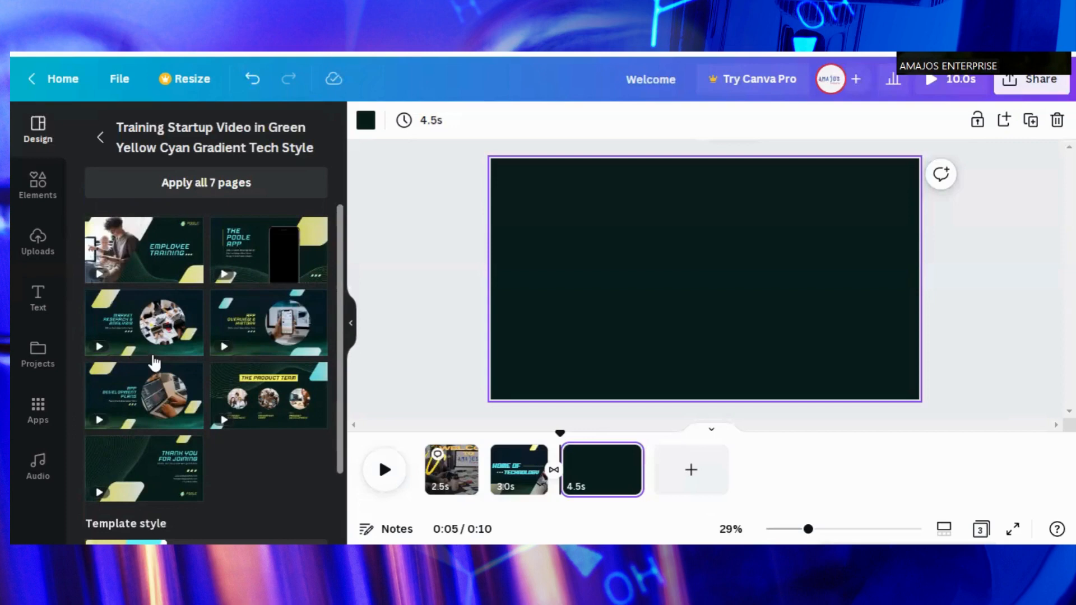
click(289, 329)
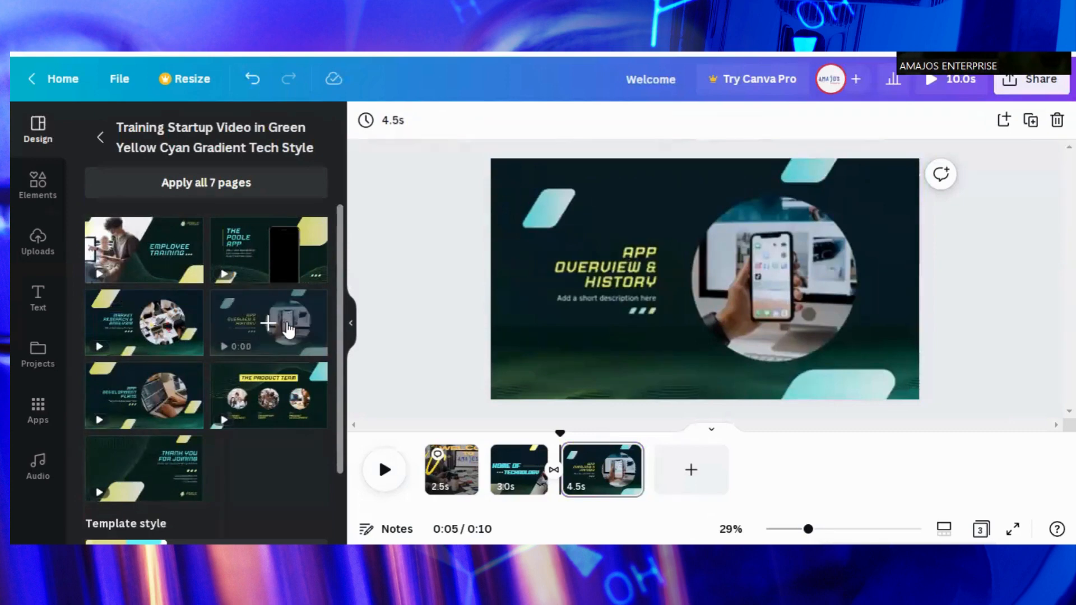
click(288, 329)
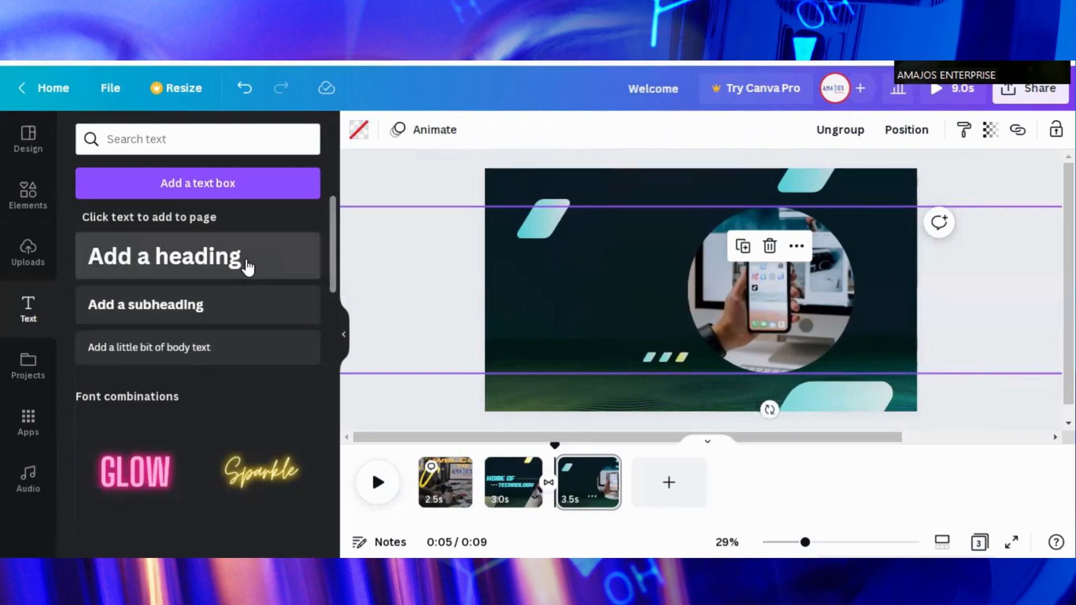
- Add a heading reading EDUCATION to the third page and place it beside the round phone photo, in the cleared text area
click(249, 268)
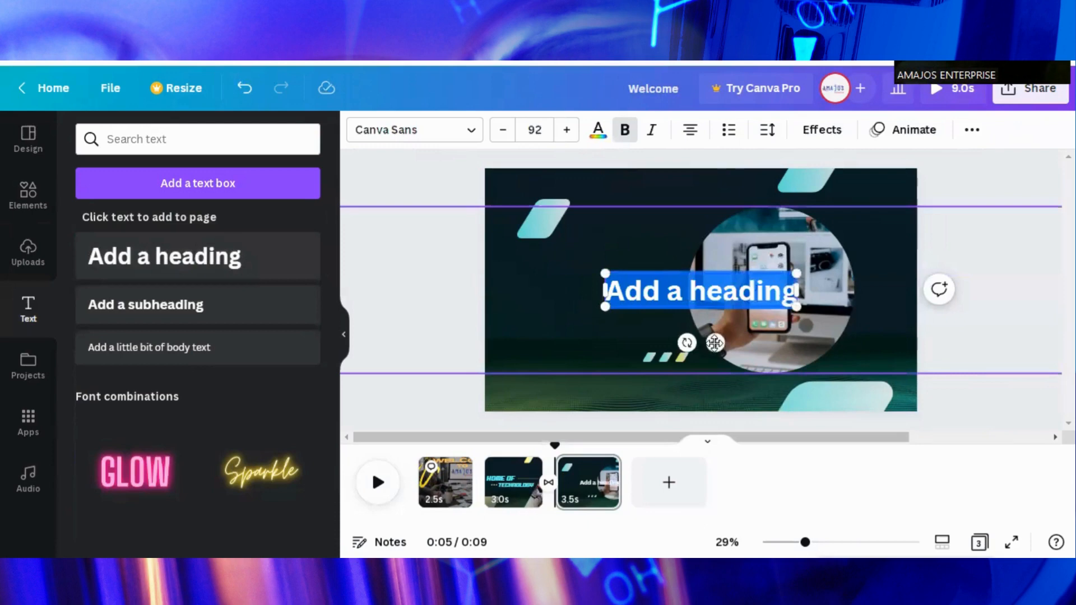
drag(714, 343, 601, 326)
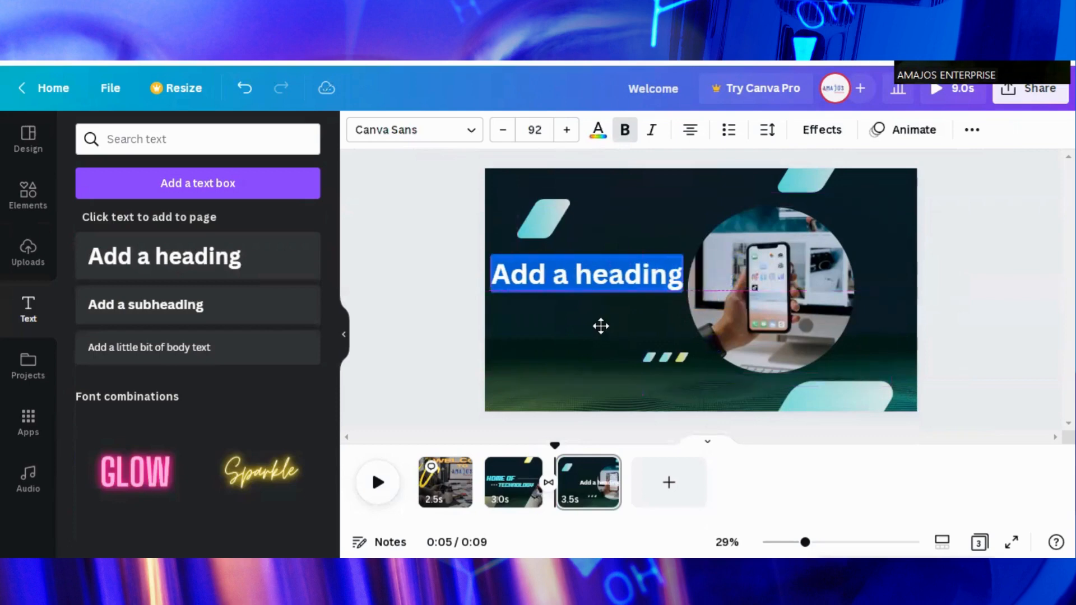
drag(601, 326, 601, 326)
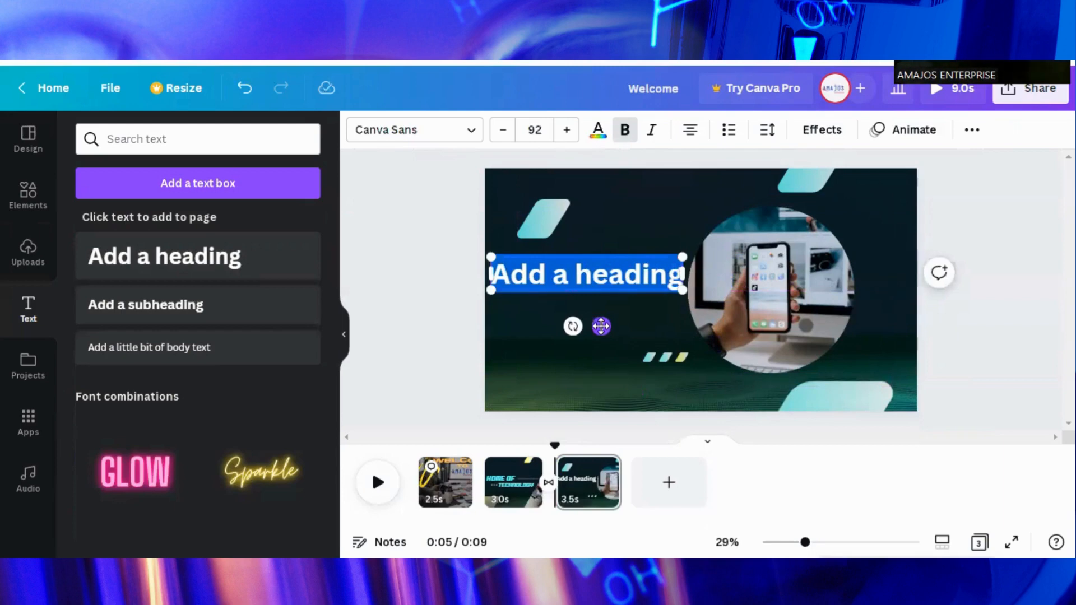
text(EDUCA)
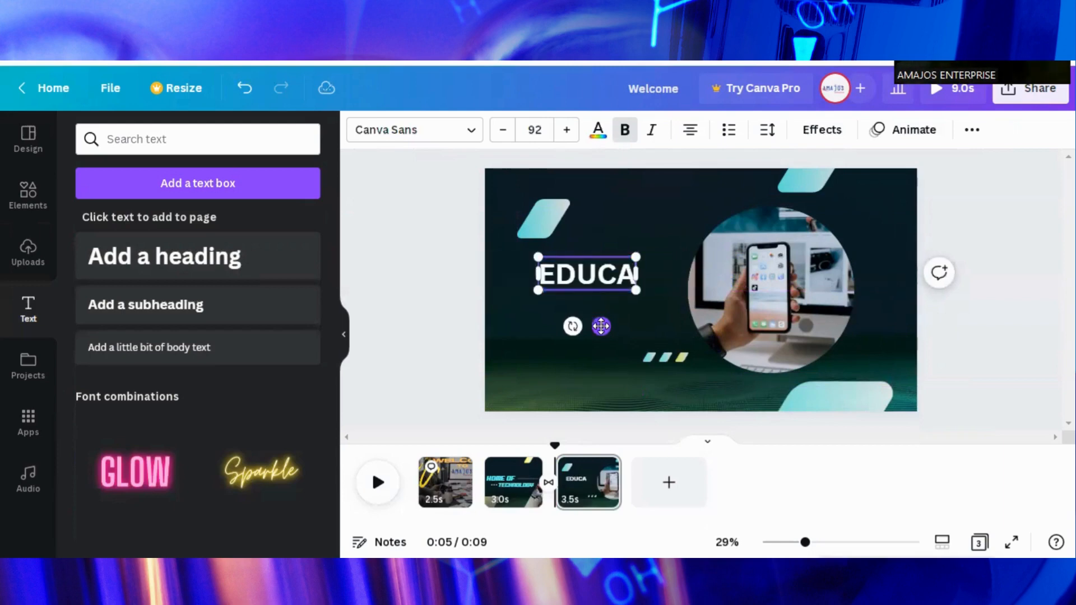
text(TION)
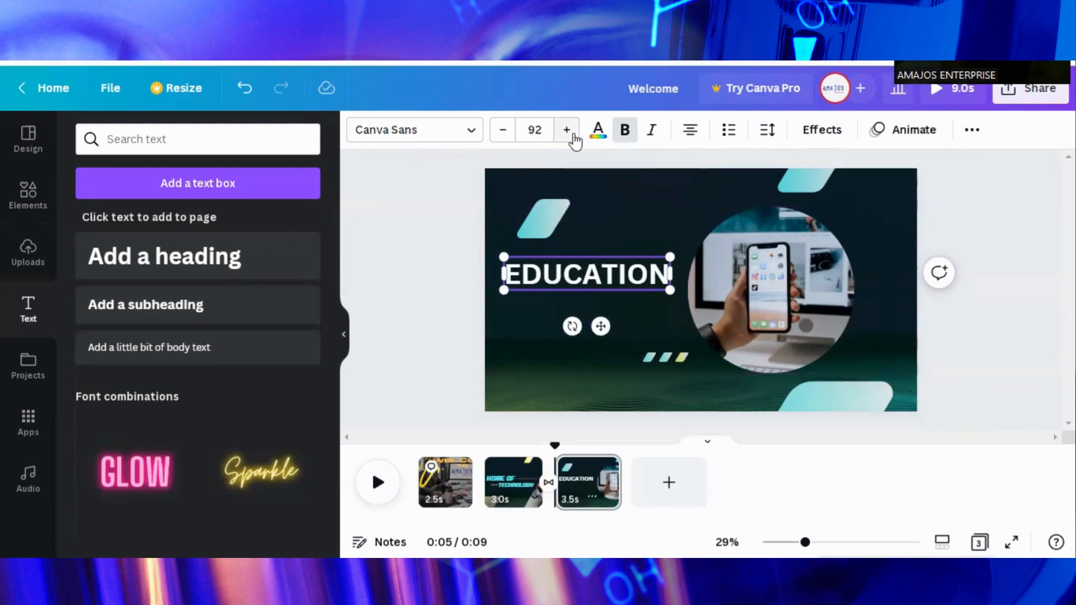
- Increase the font size of the EDUCATION heading to 103
click(568, 130)
click(567, 130)
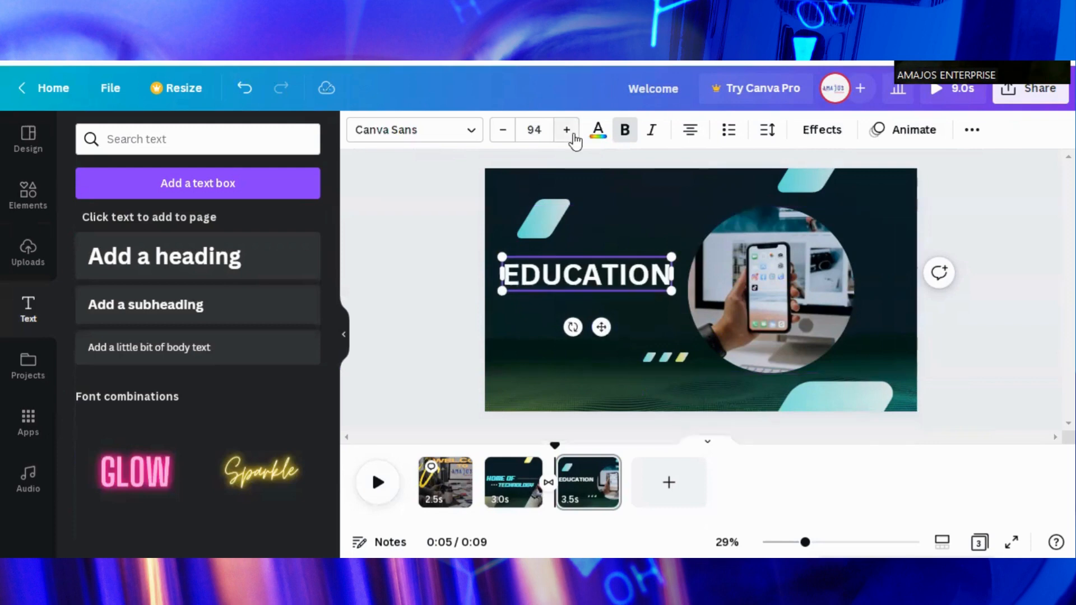
click(567, 130)
click(567, 130)
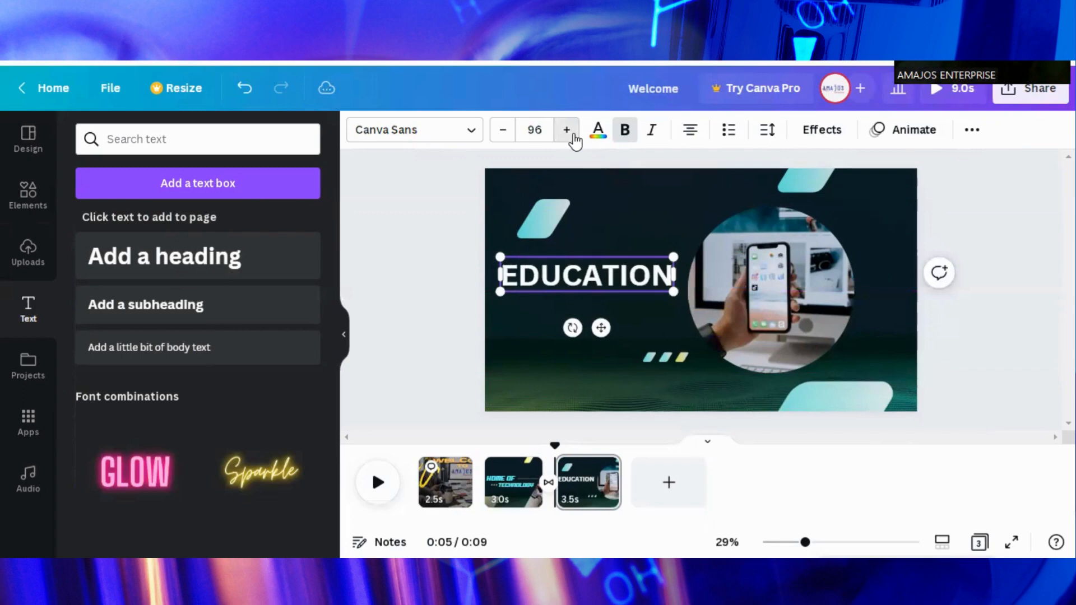
click(567, 130)
click(574, 136)
click(573, 136)
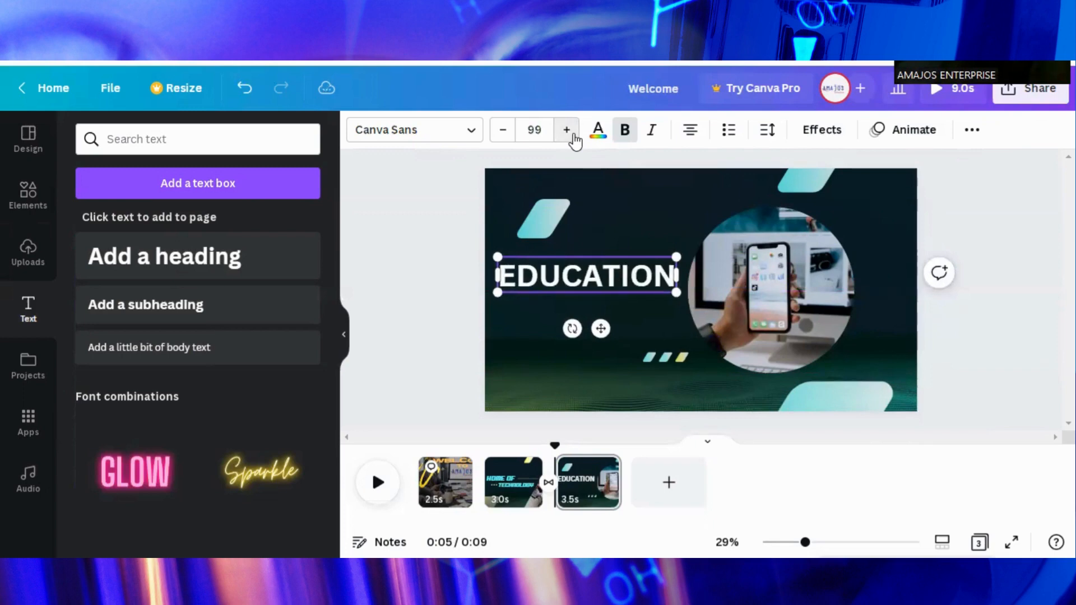
click(574, 136)
click(573, 136)
click(574, 137)
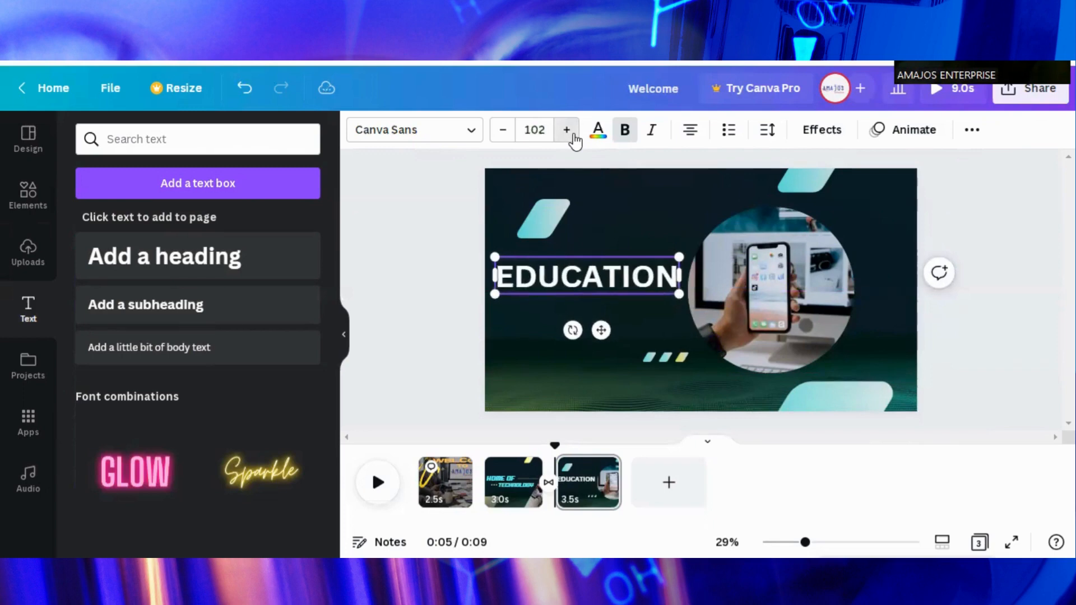
click(574, 136)
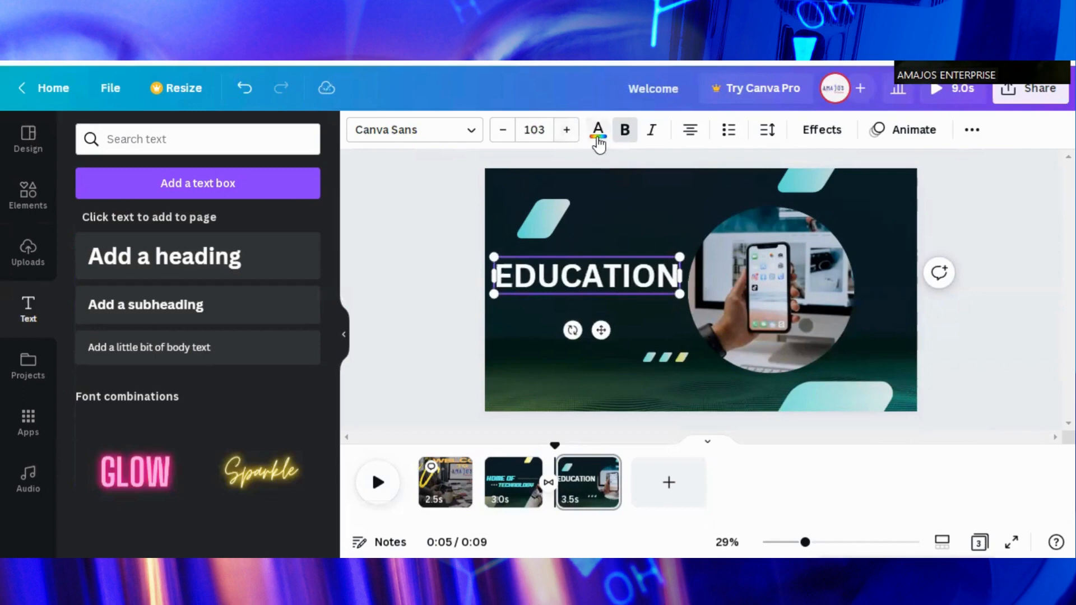
- Colour the EDUCATION heading with the yellow from the document colors and deselect it
click(598, 135)
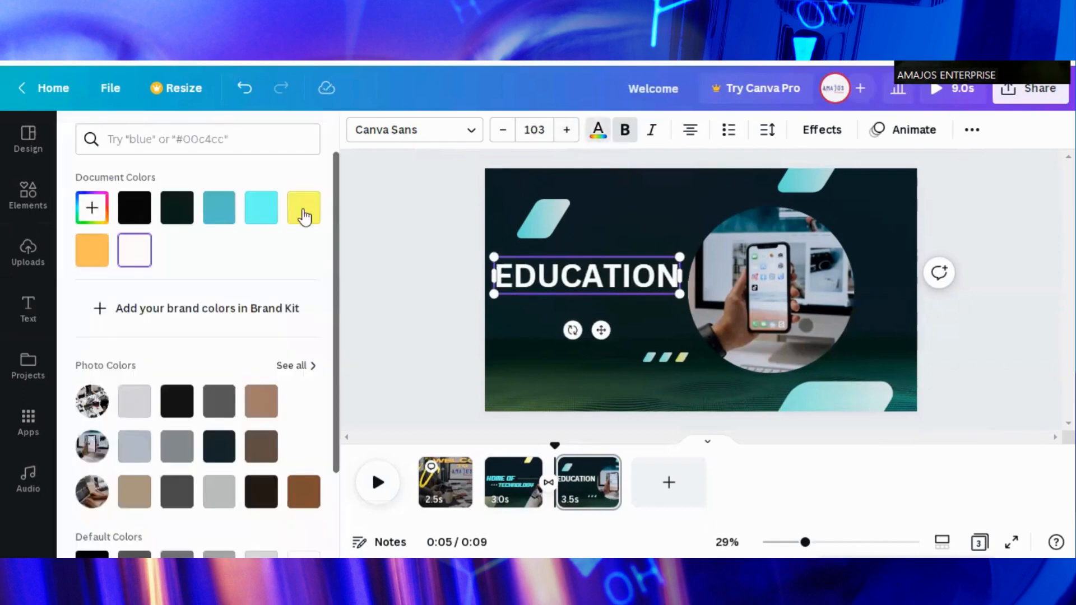
click(305, 217)
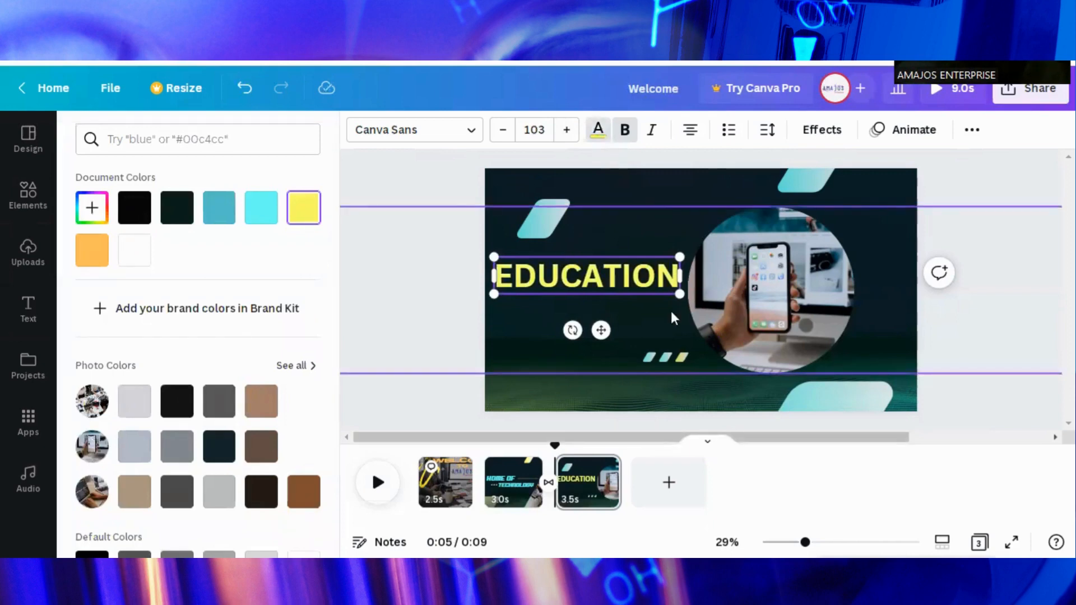
click(666, 391)
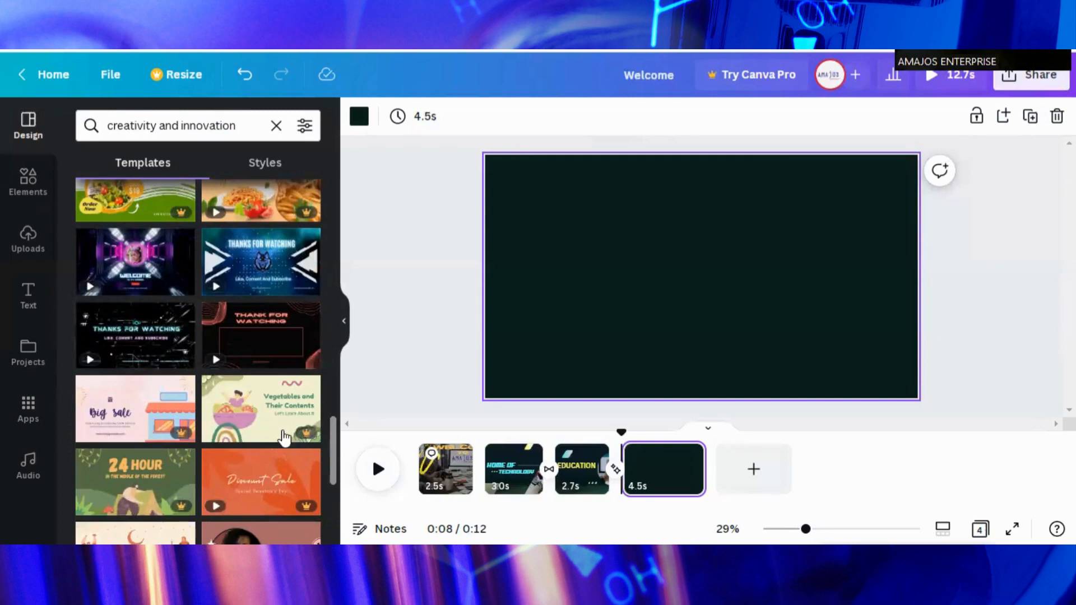
- Apply the neon tunnel WELCOME TO MY CHANNEL template to the fourth page and delete its red Subscribe button
click(130, 268)
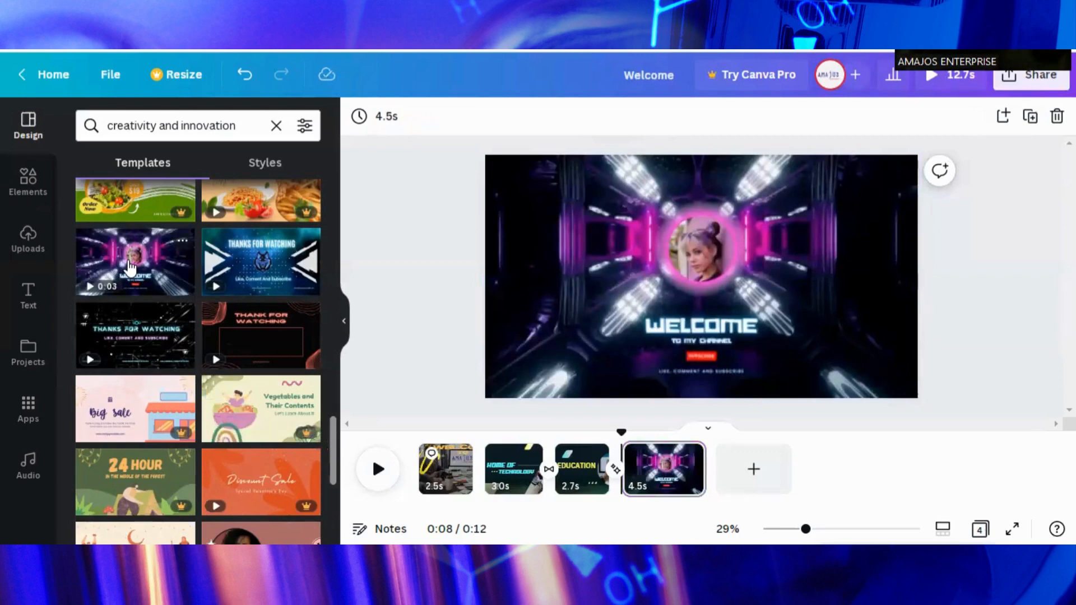
click(130, 268)
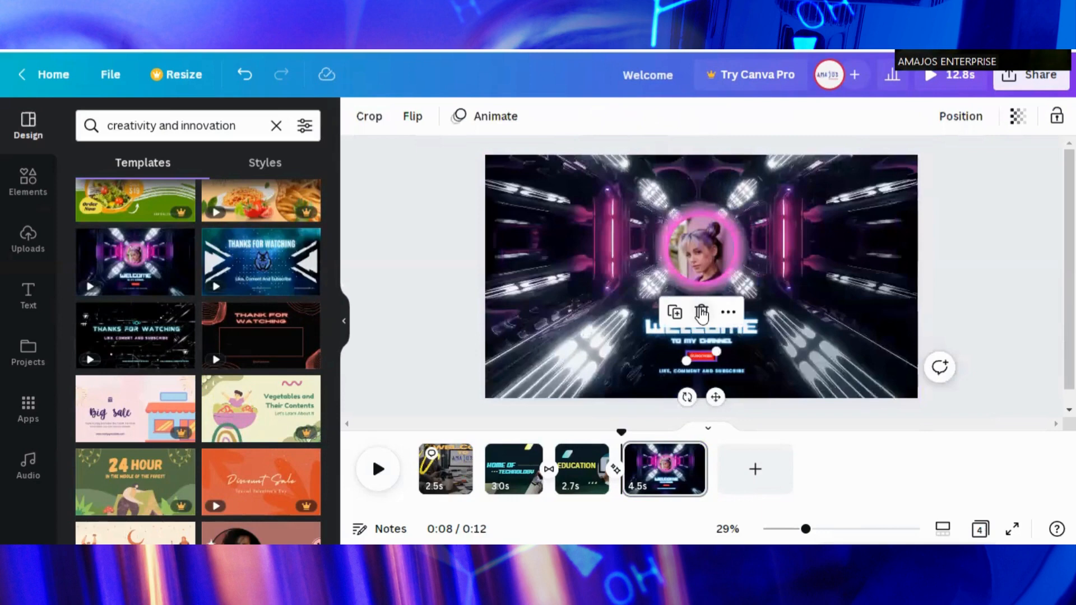
click(702, 313)
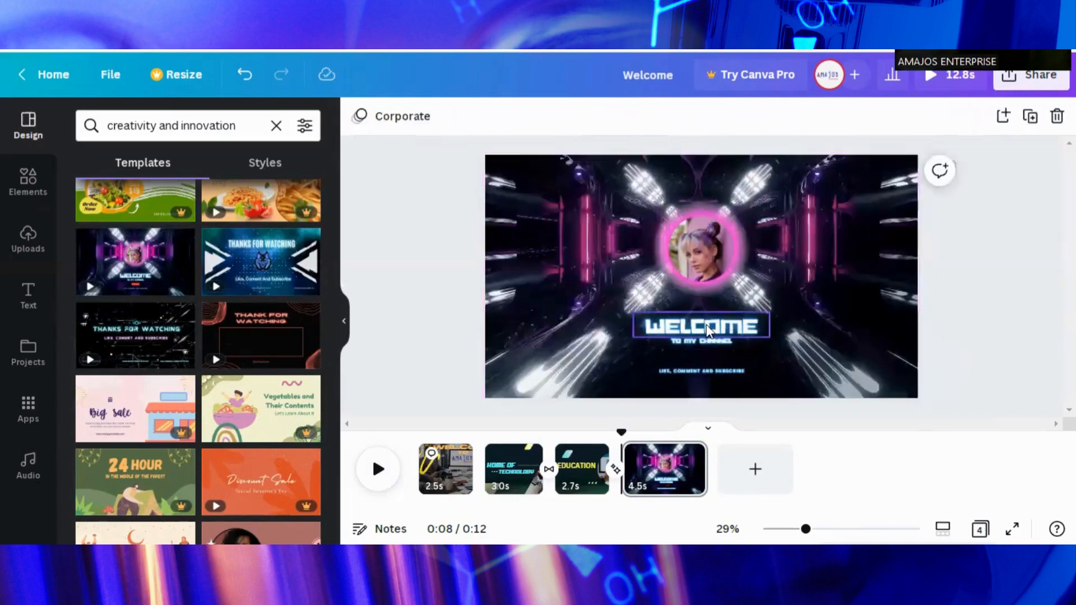
- Replace the WELCOME heading on the fourth page with CREATITIVITY and widen its text box to fit one line
click(706, 330)
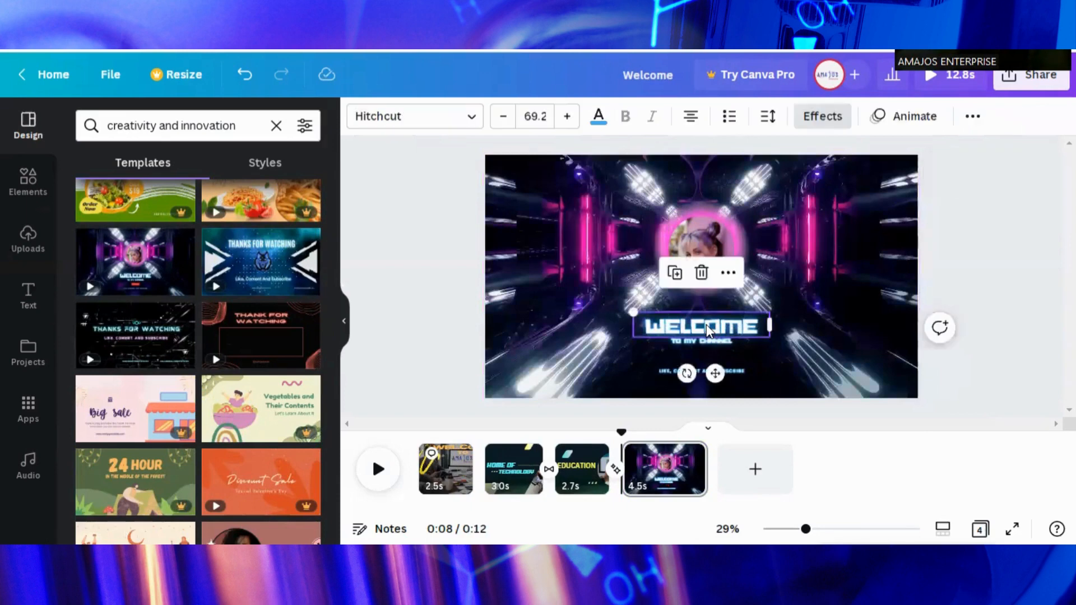
click(737, 368)
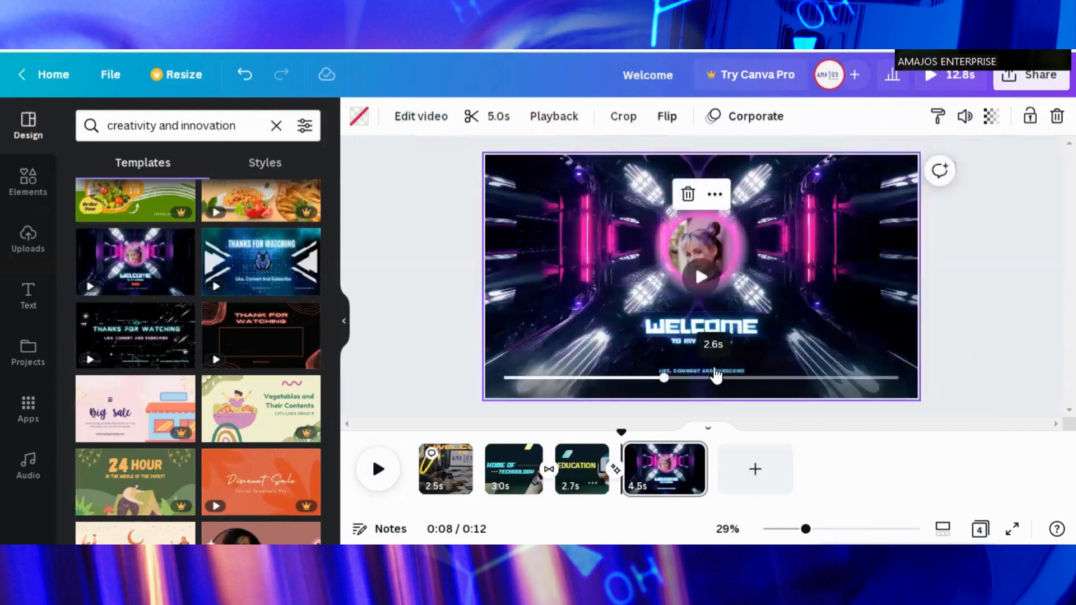
click(716, 375)
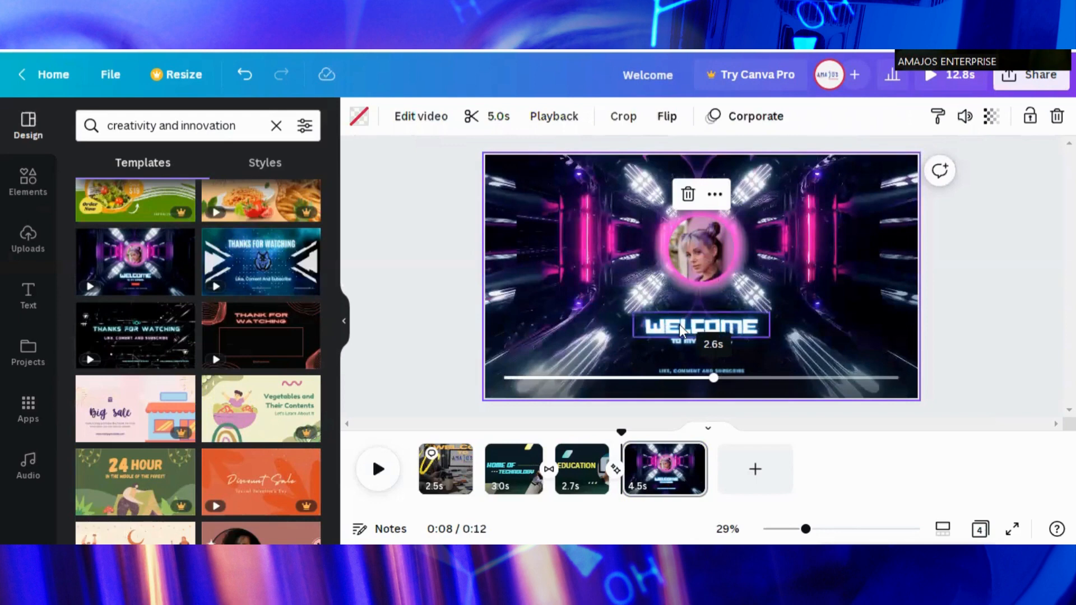
click(753, 319)
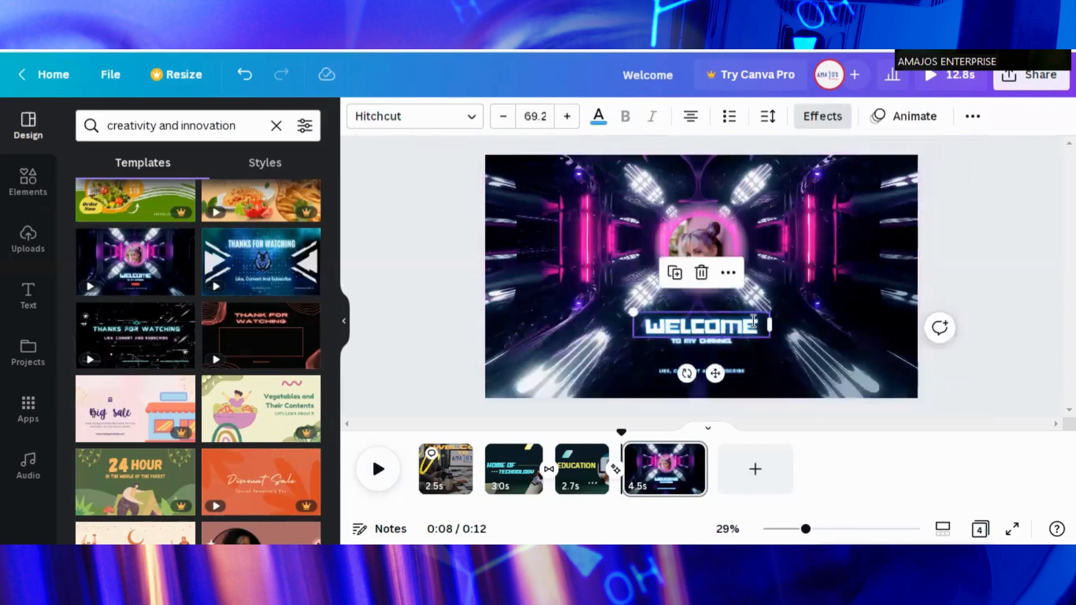
double_click(754, 321)
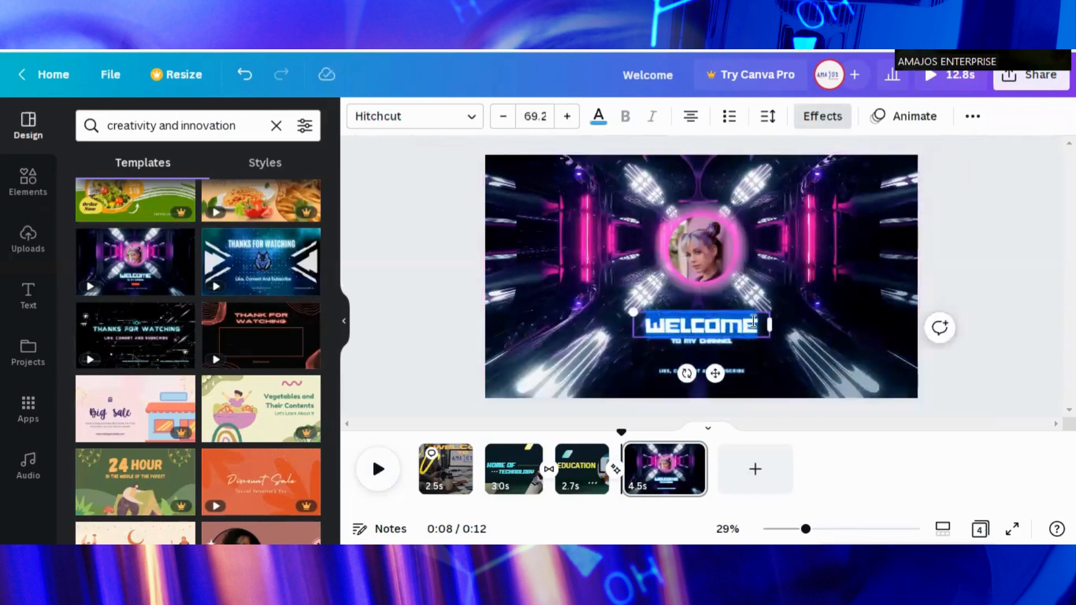
text(C)
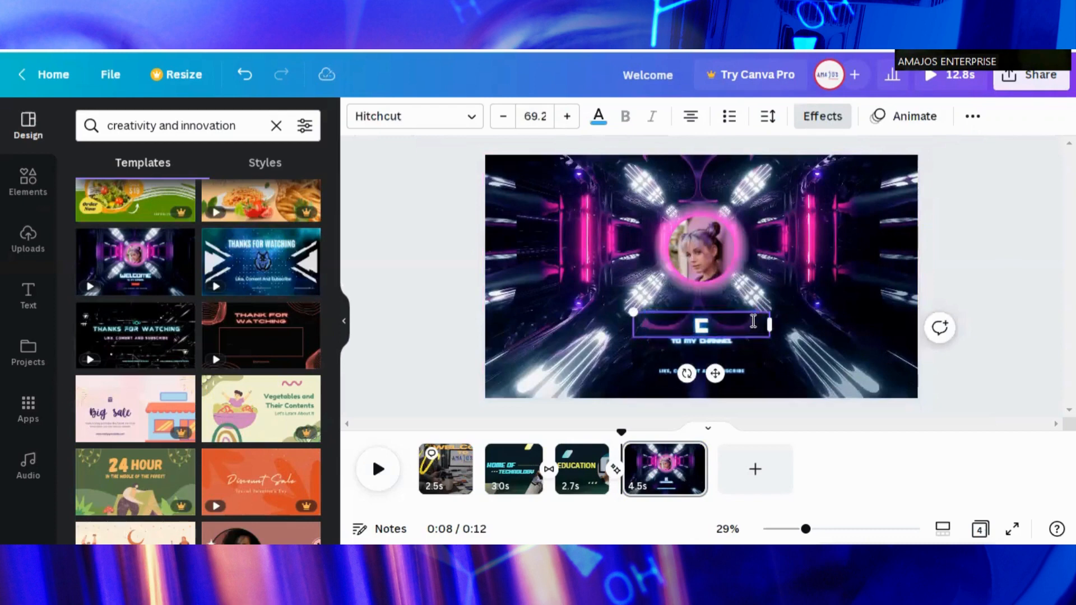
text(REAT)
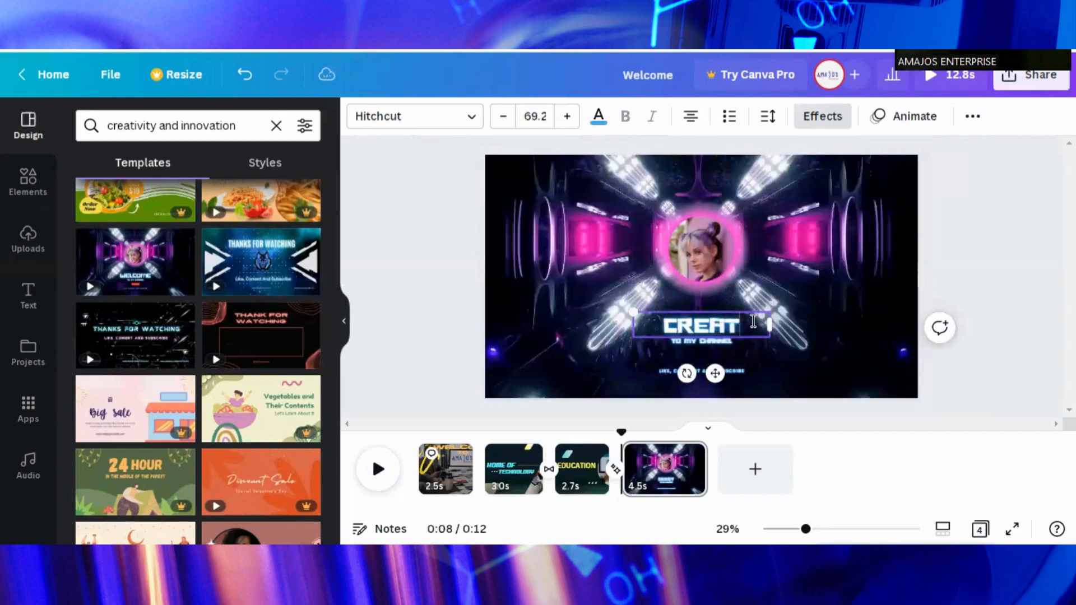
text(IT)
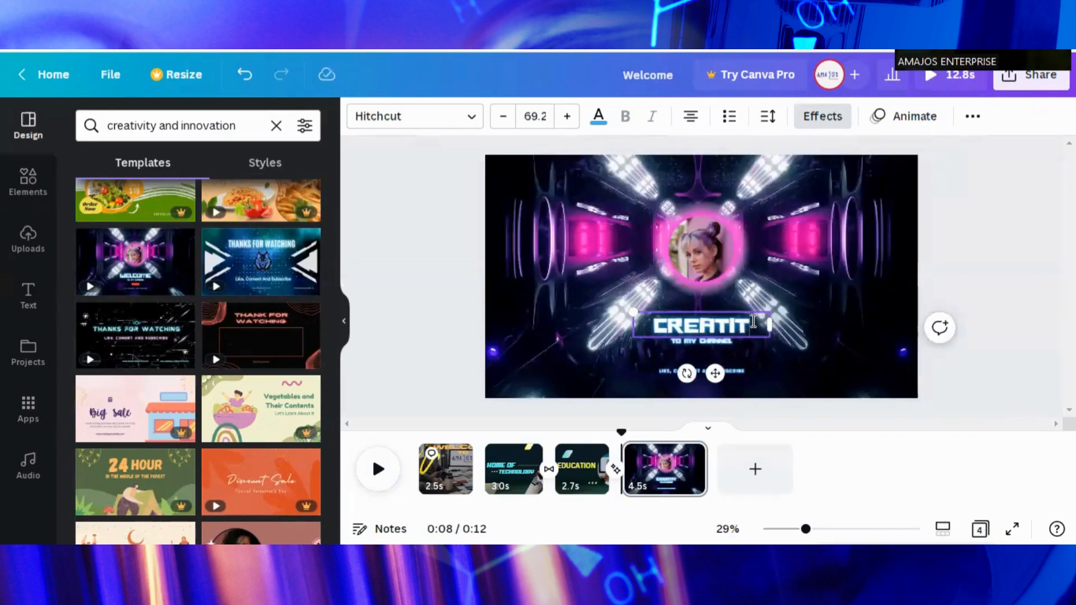
text(I)
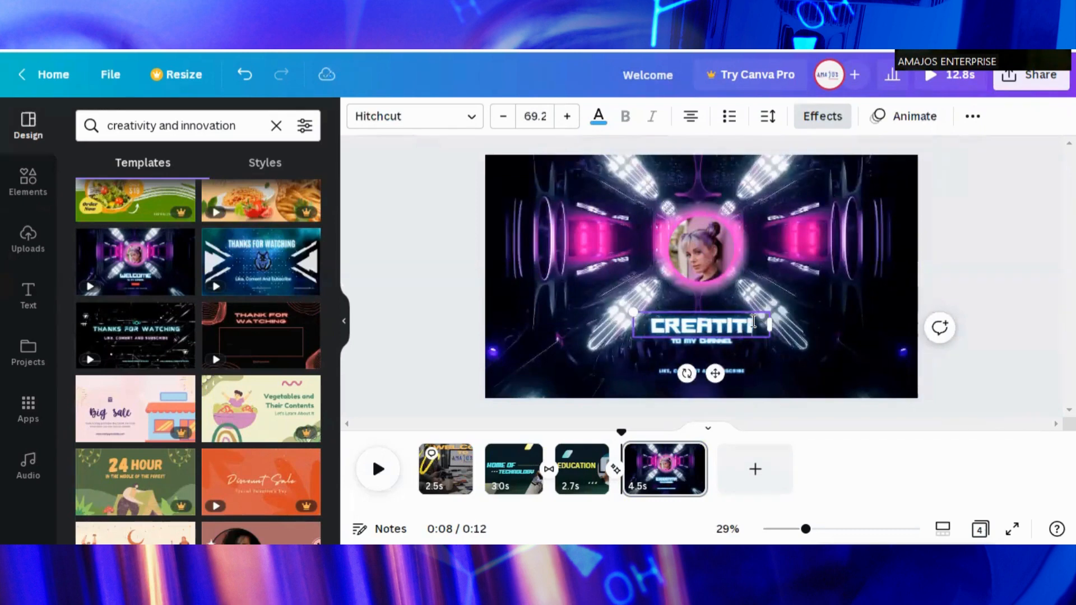
text(VI)
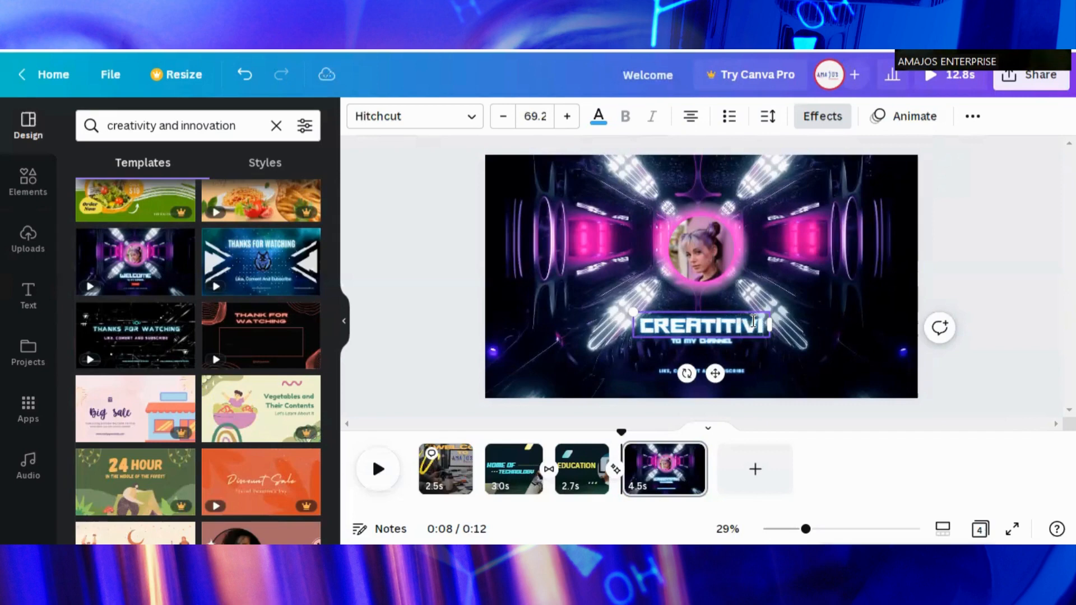
text(TY)
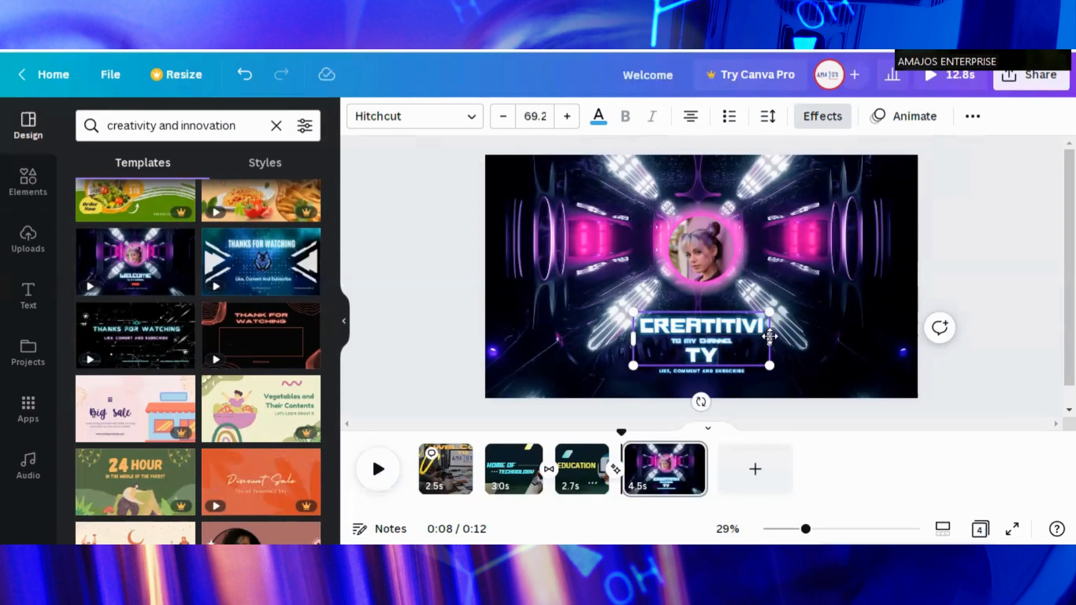
drag(770, 337, 822, 334)
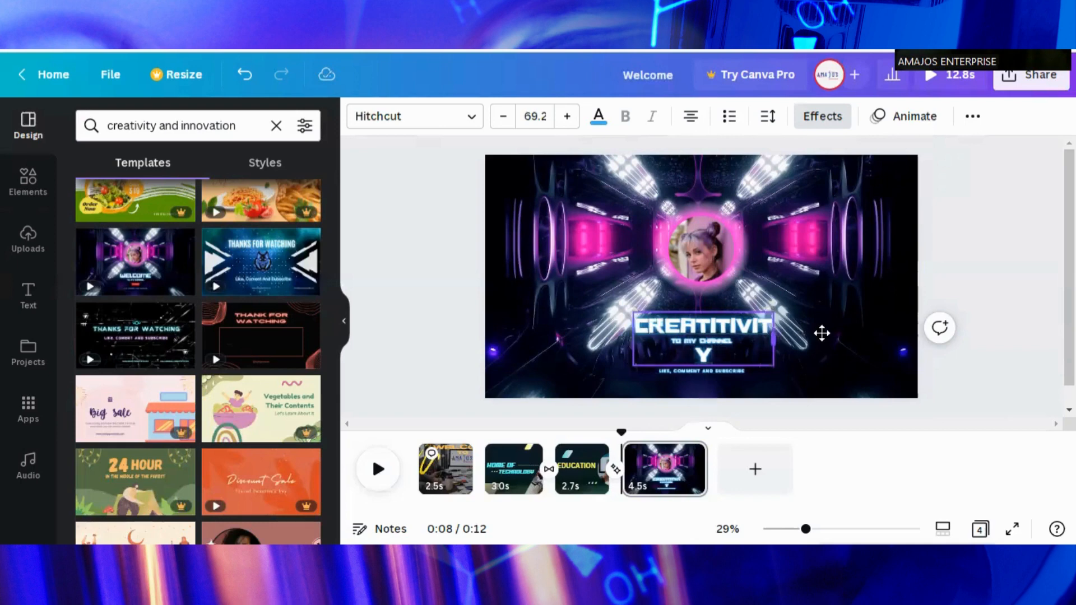
- Delete the TO MY CHANNEL and LIKE, COMMENT AND SUBSCRIBE lines from the fourth page
click(716, 343)
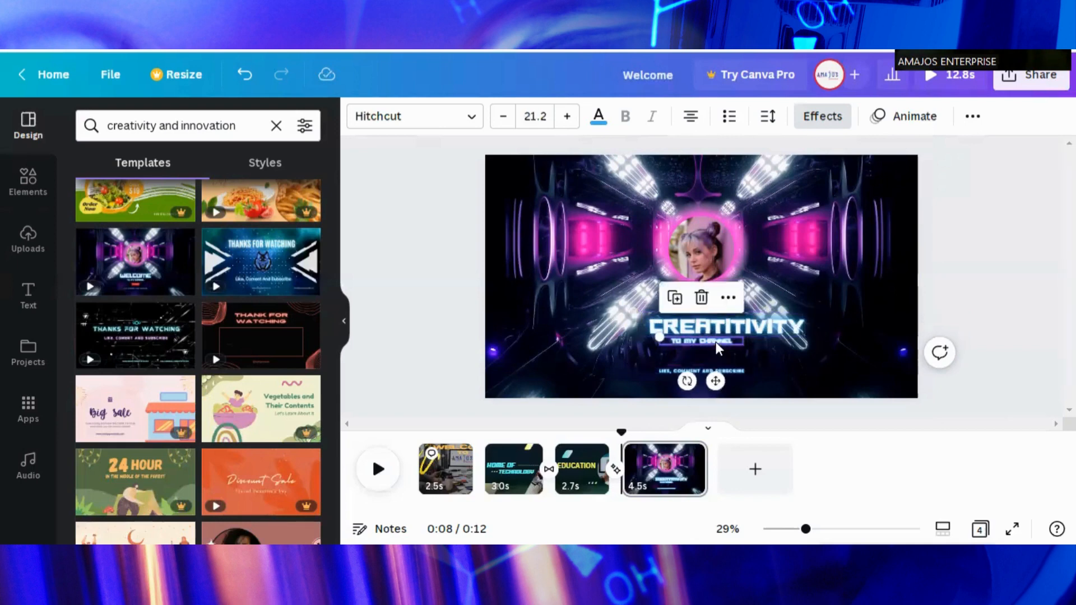
click(701, 298)
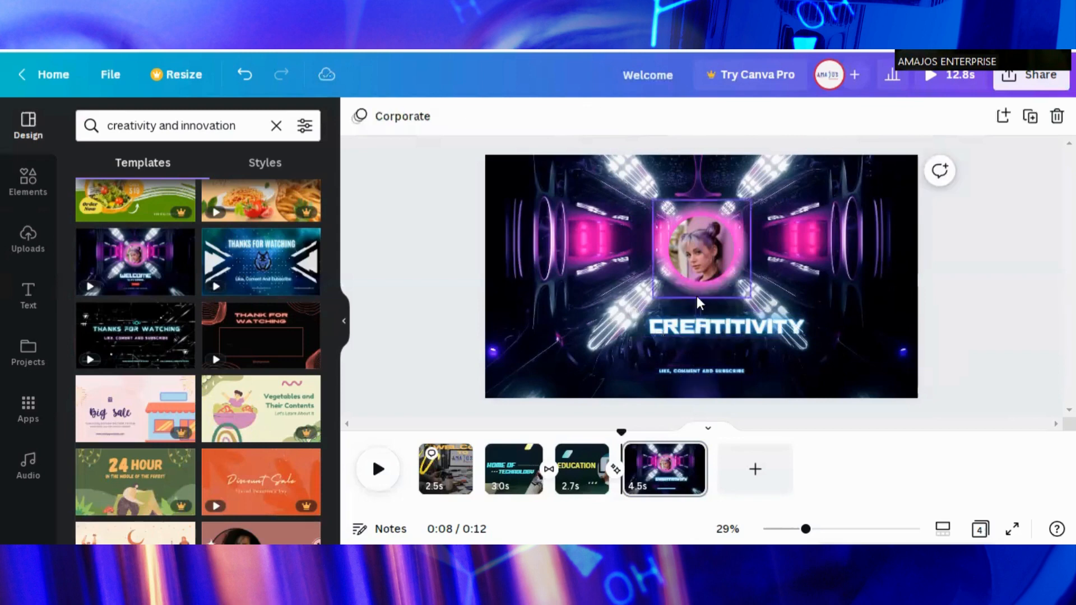
click(707, 371)
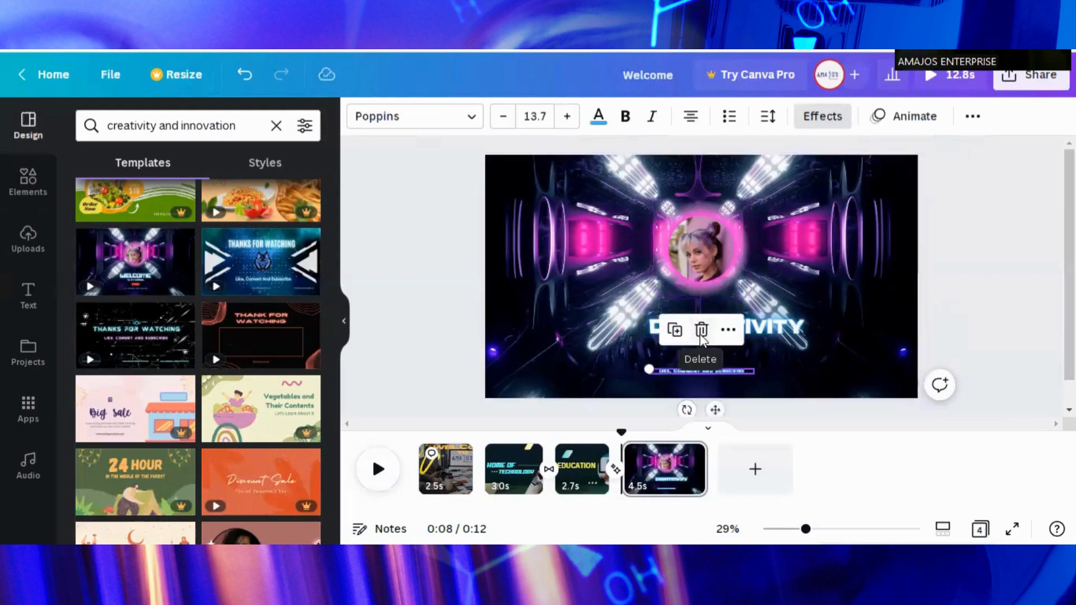
click(702, 330)
- Enlarge the CREATITIVITY heading to font size 91.2, keeping it on one line and centred below the round photo
click(694, 324)
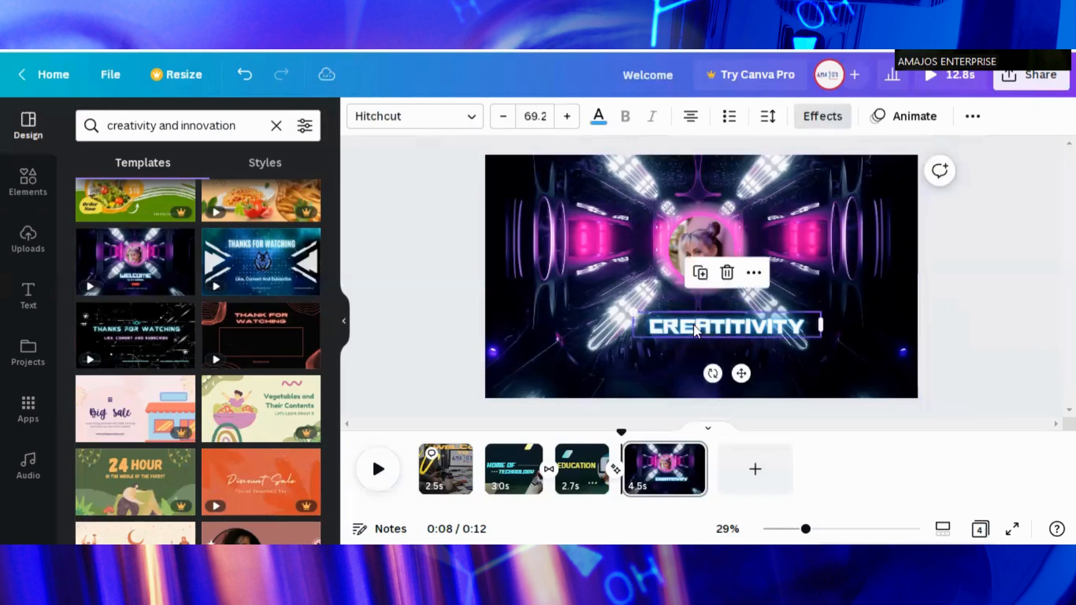
drag(694, 324, 672, 328)
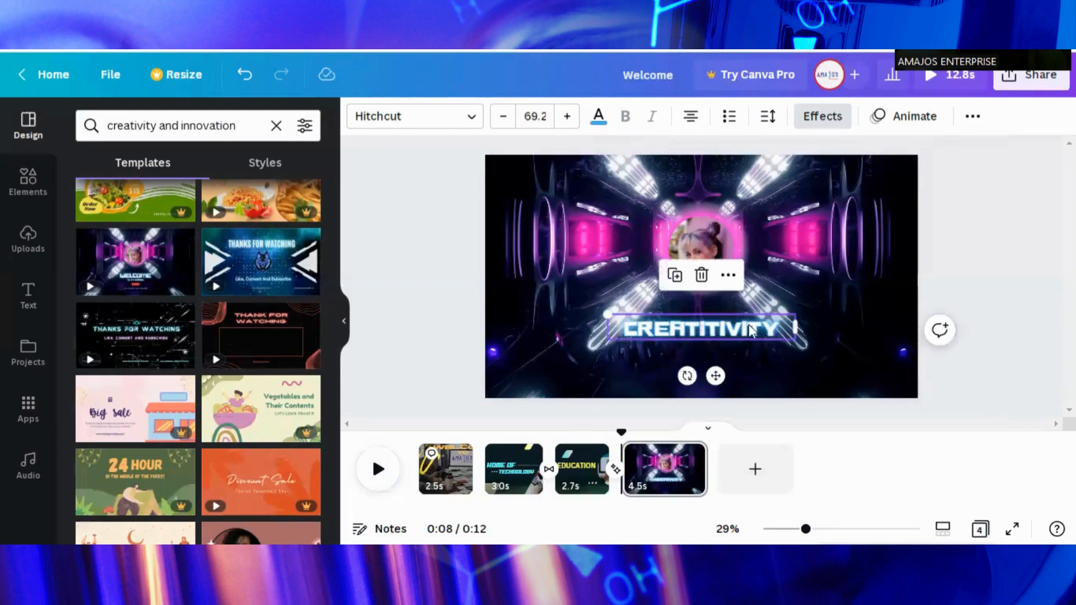
click(566, 118)
click(567, 118)
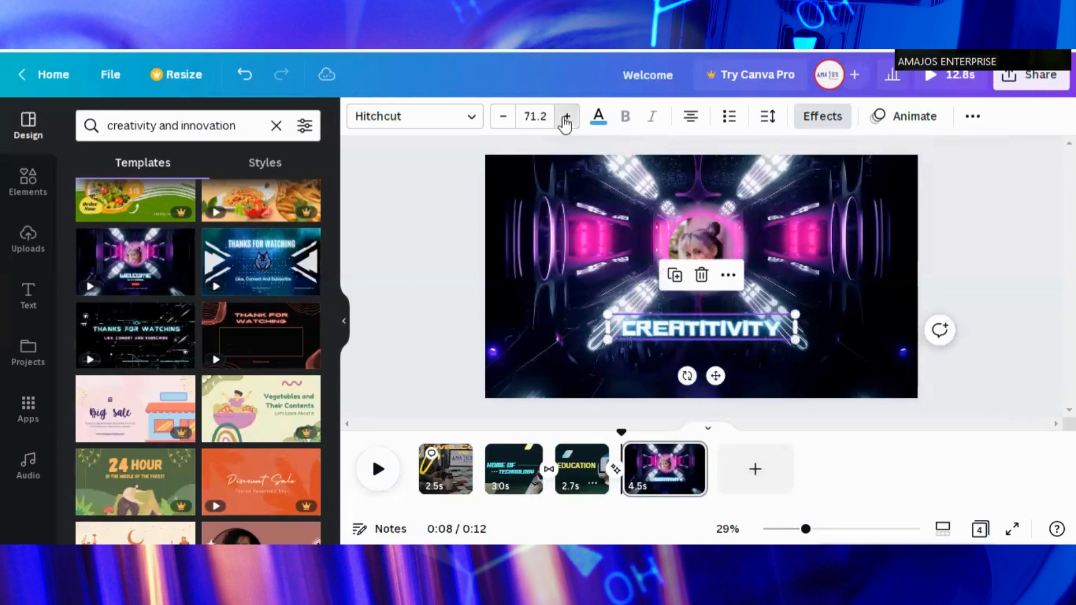
click(567, 117)
click(566, 118)
click(567, 118)
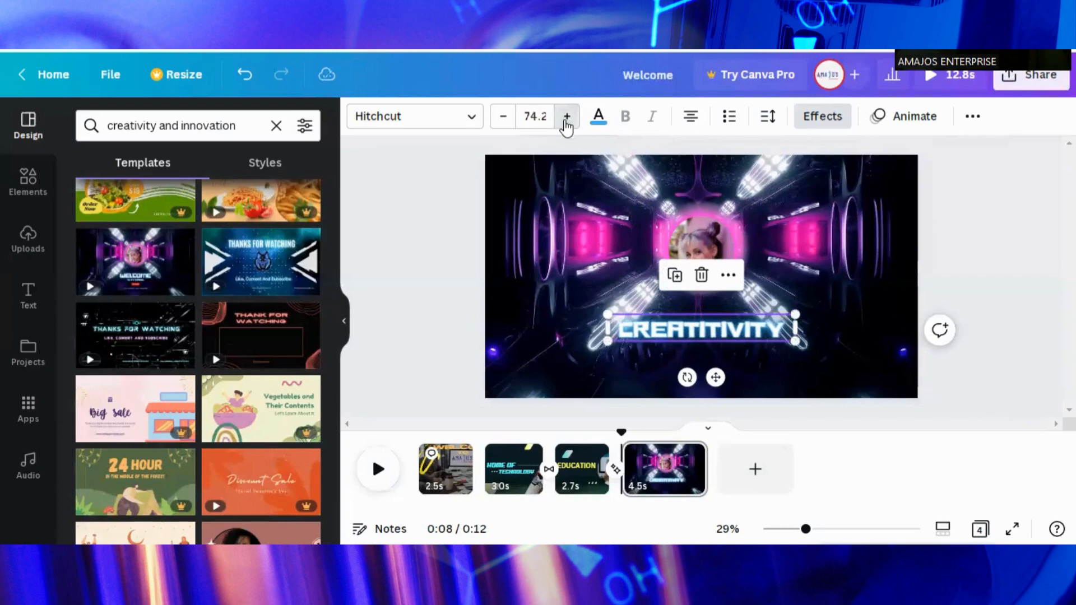
click(567, 117)
click(567, 118)
click(567, 118)
click(568, 118)
click(567, 122)
click(567, 122)
click(566, 122)
click(567, 122)
click(567, 122)
click(567, 122)
click(566, 122)
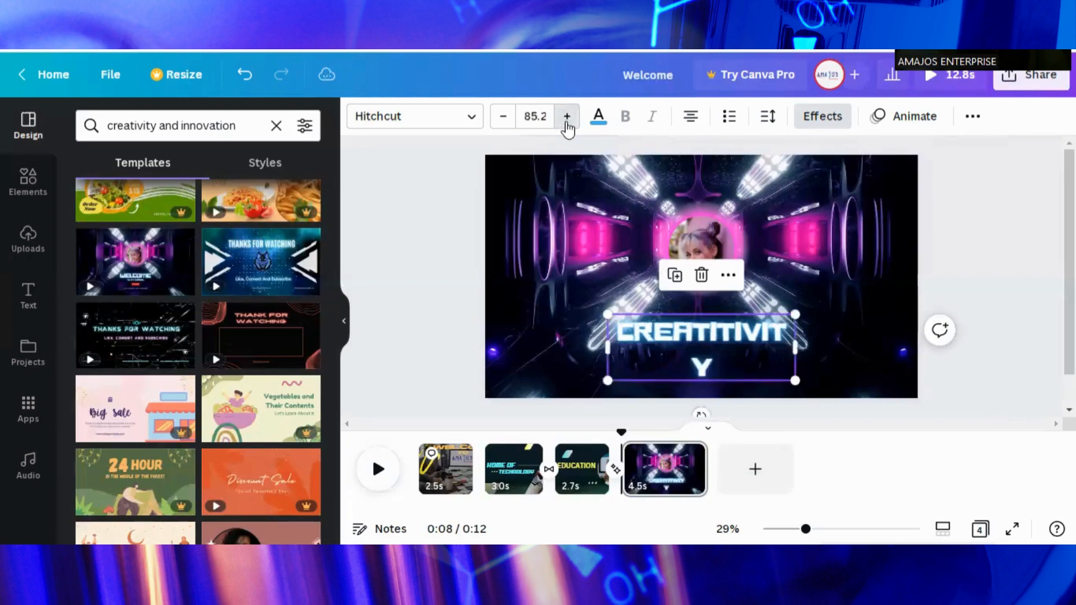
click(567, 122)
click(567, 122)
click(567, 123)
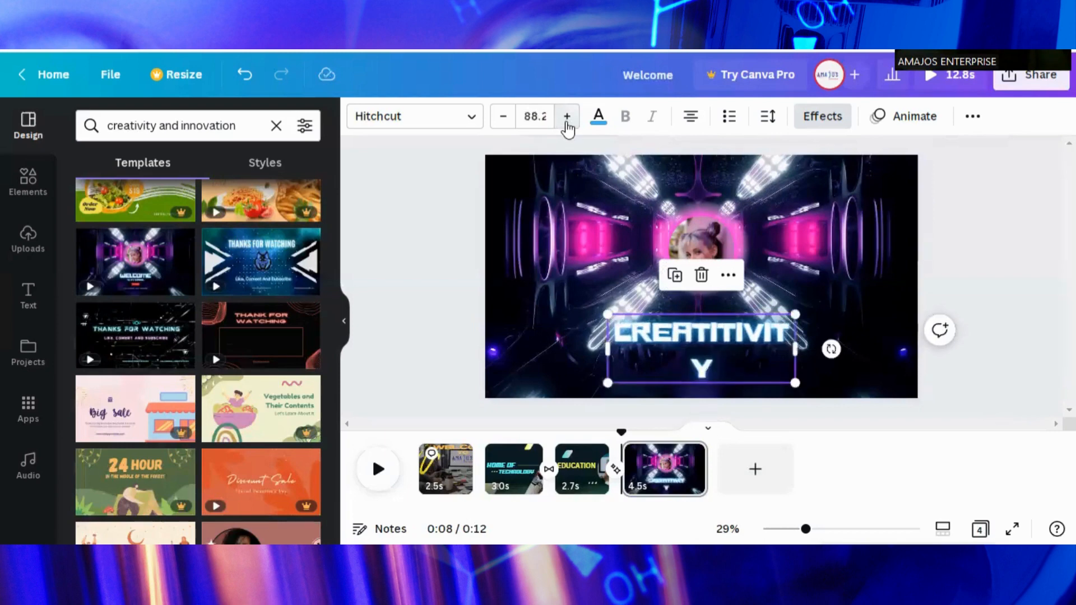
click(567, 123)
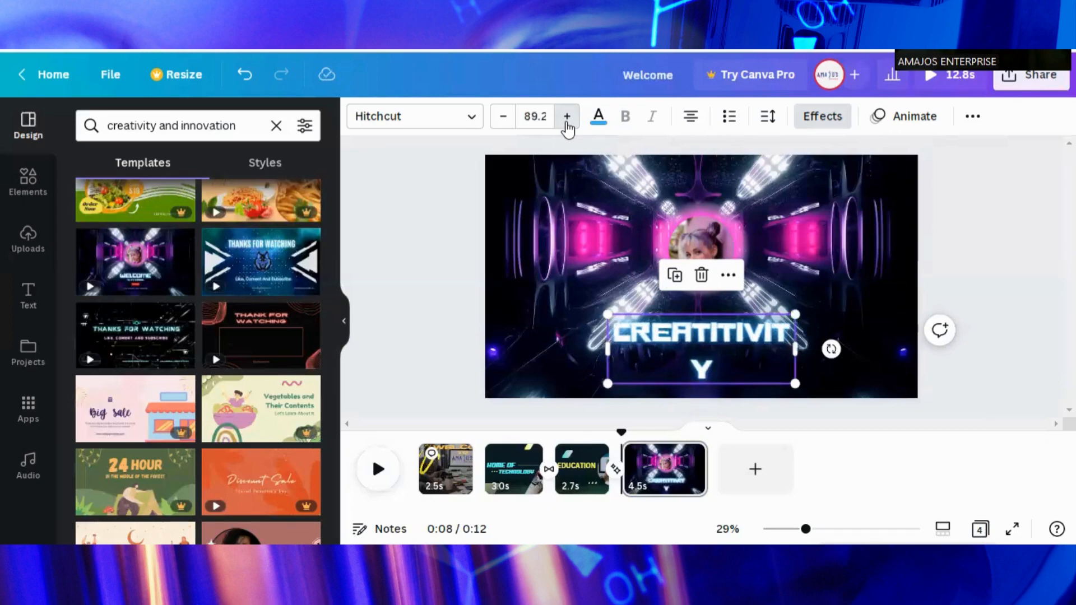
click(567, 117)
click(566, 117)
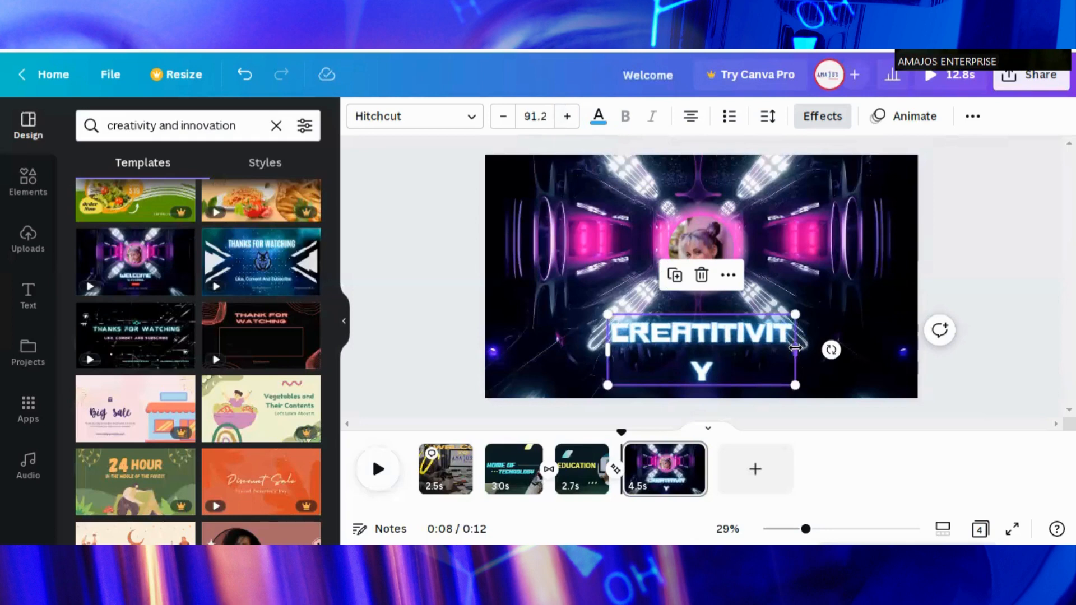
drag(795, 349, 820, 339)
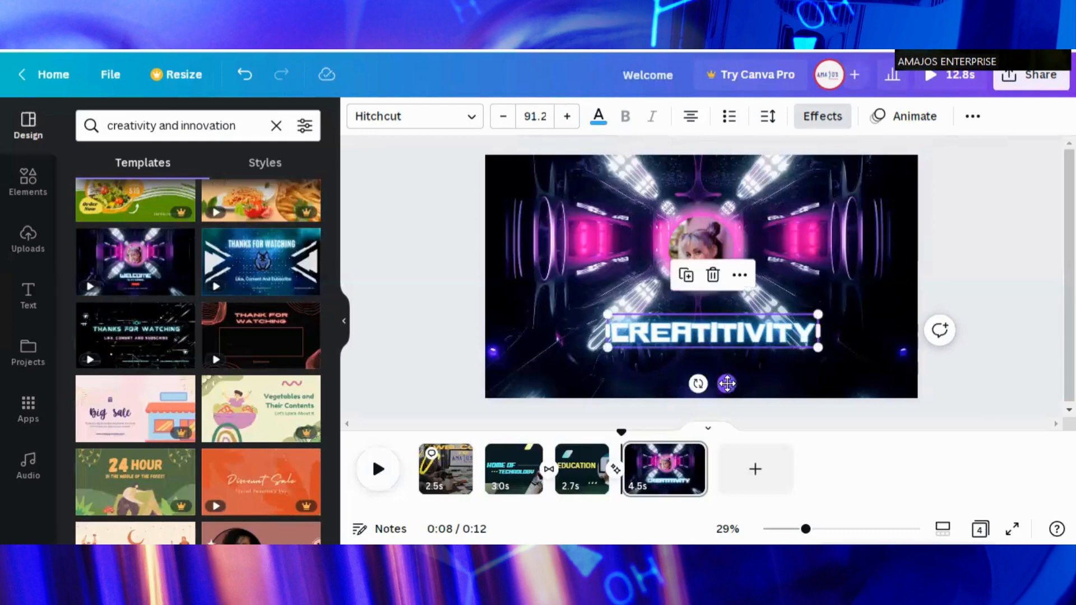
drag(726, 383, 721, 380)
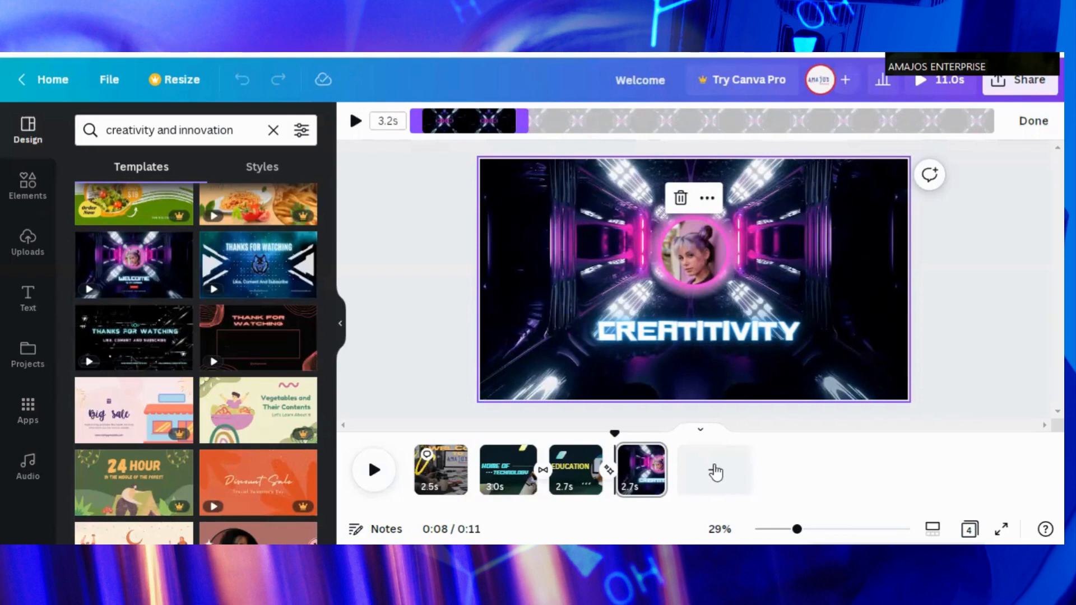
- Add a fifth page and apply the THE PODCAST page of the Gradient Podcast Live Intro YouTube template
click(714, 470)
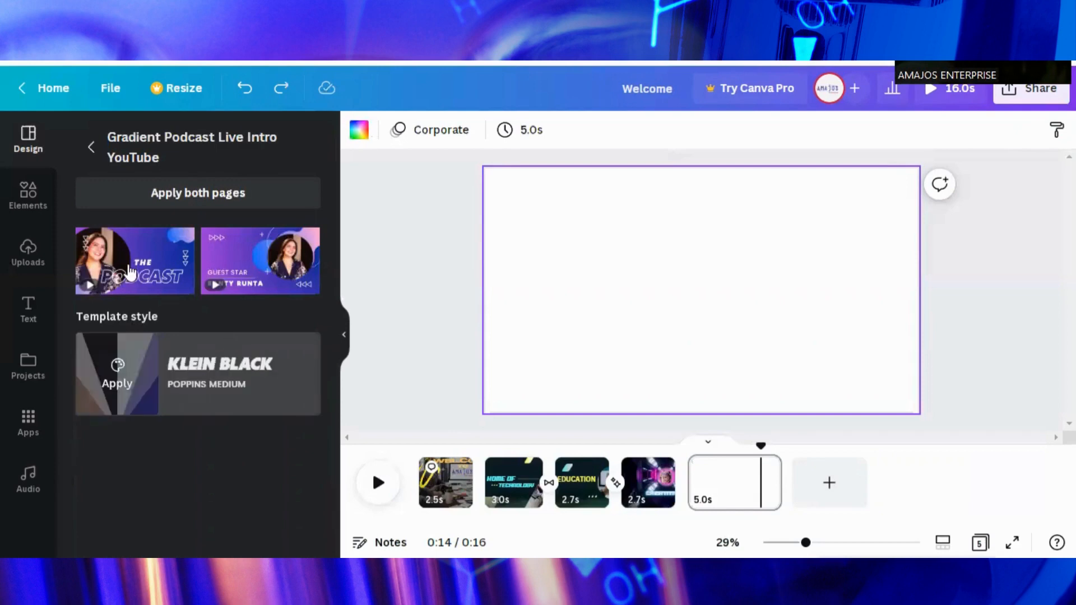
click(127, 272)
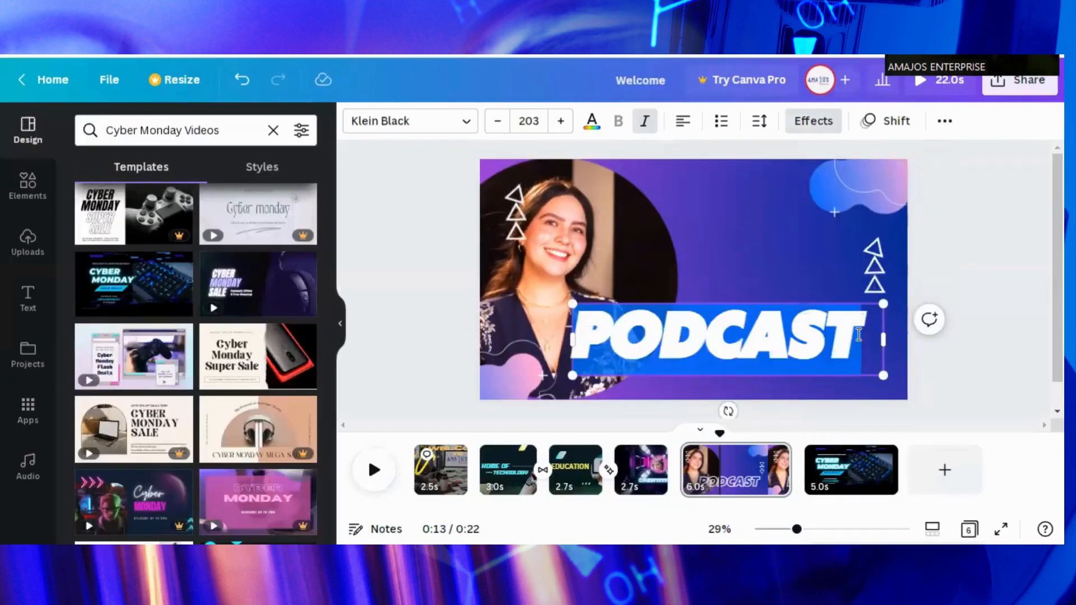
- Replace the PODCAST heading on the fifth page with ENTERTAINMENT and move it up so both lines fit inside the page
text(E)
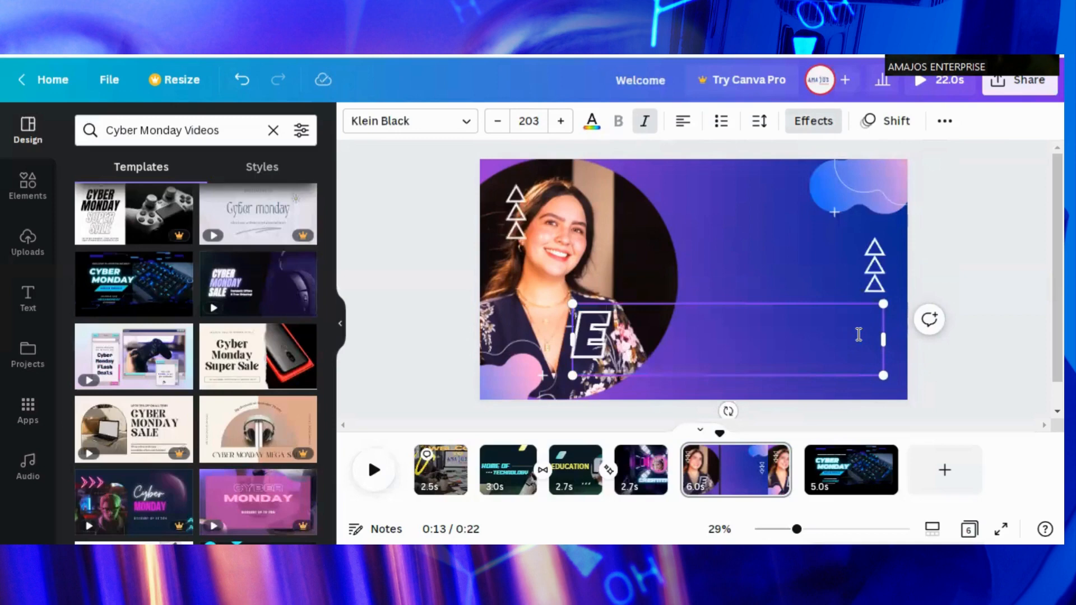
text(NT)
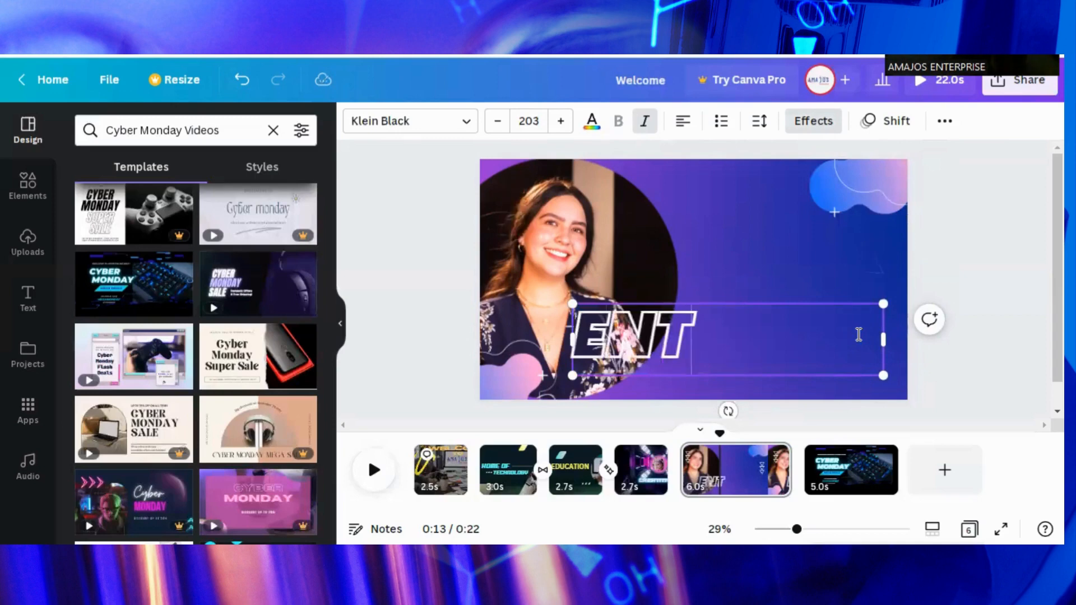
text(ERT)
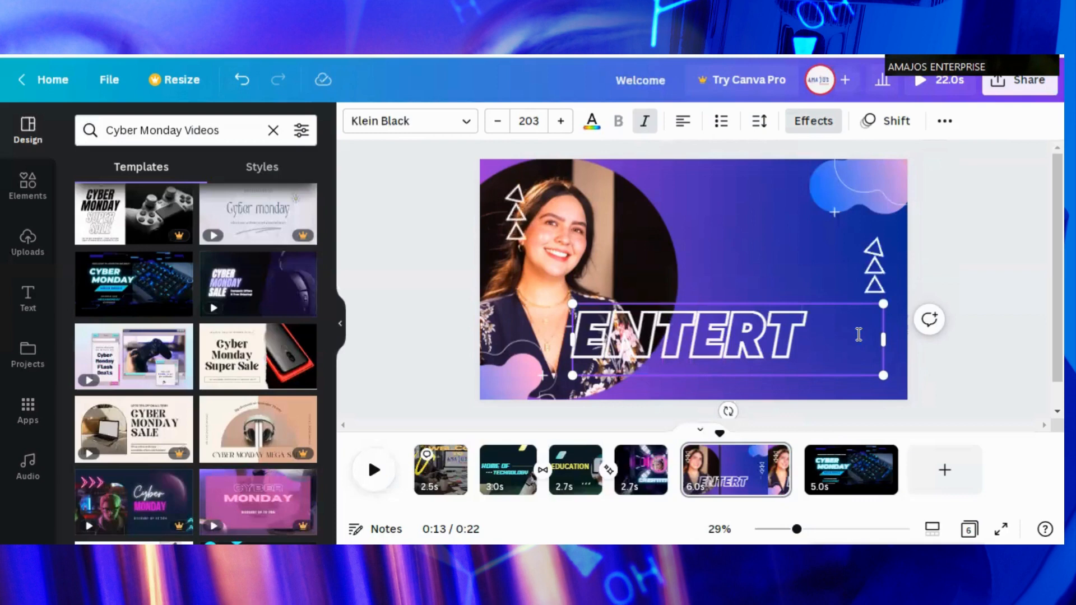
text(A)
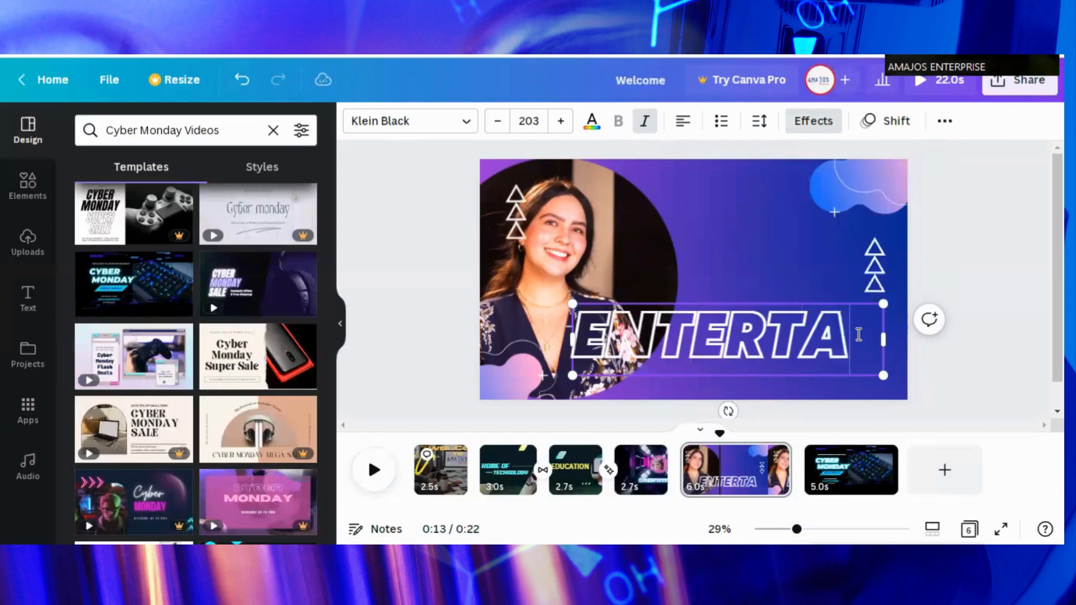
text(IN)
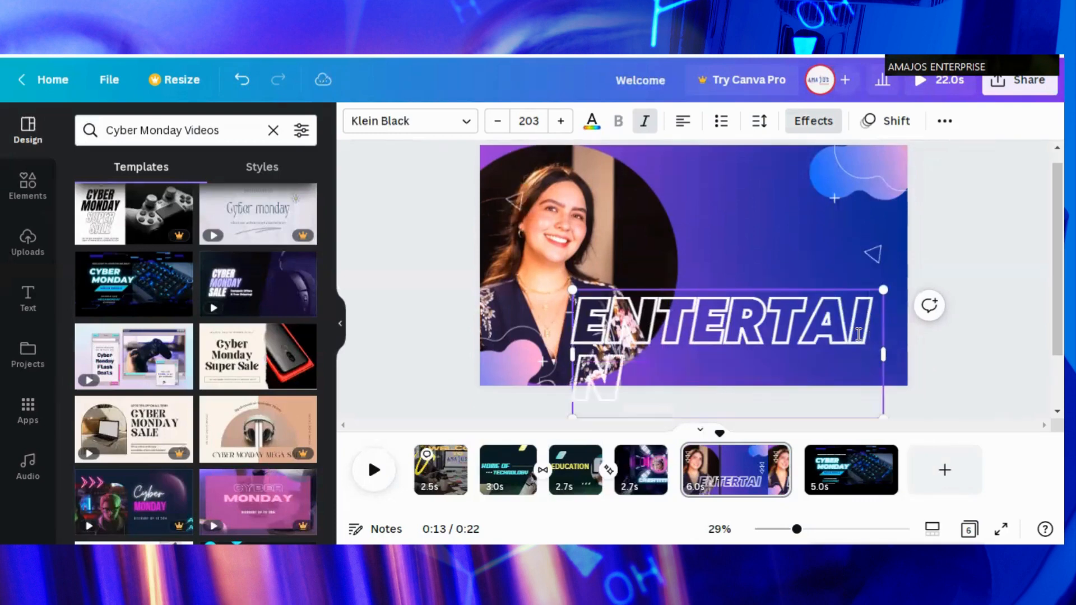
text(ME)
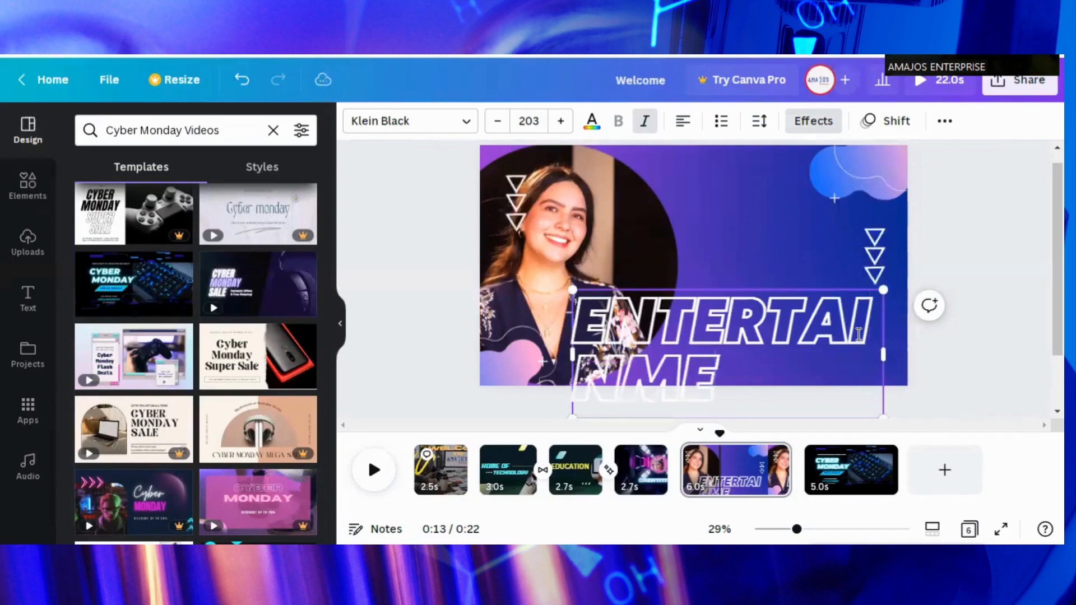
text(NT)
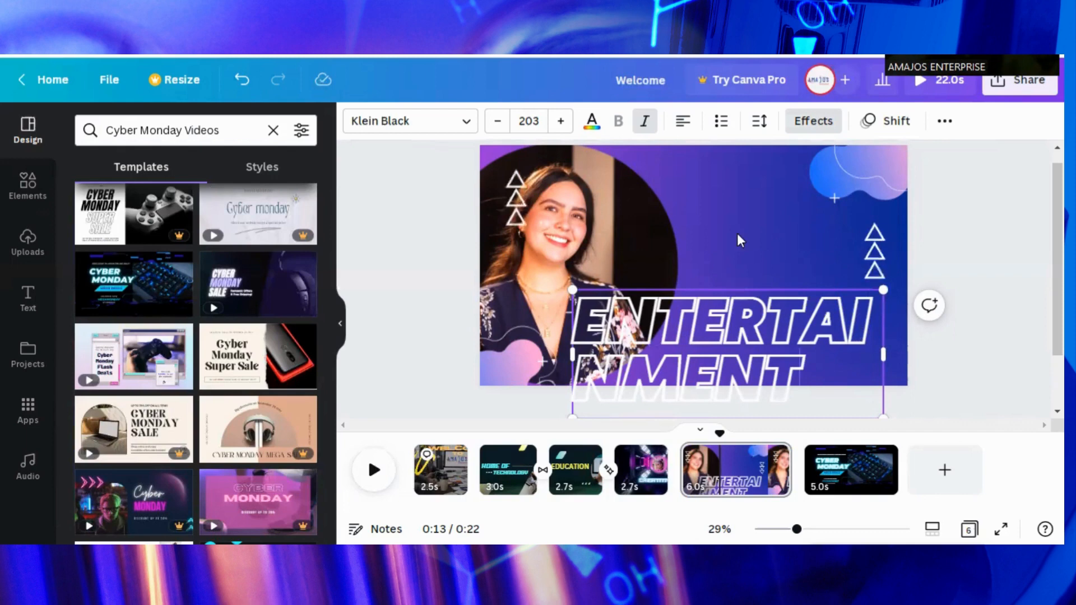
drag(737, 226, 747, 224)
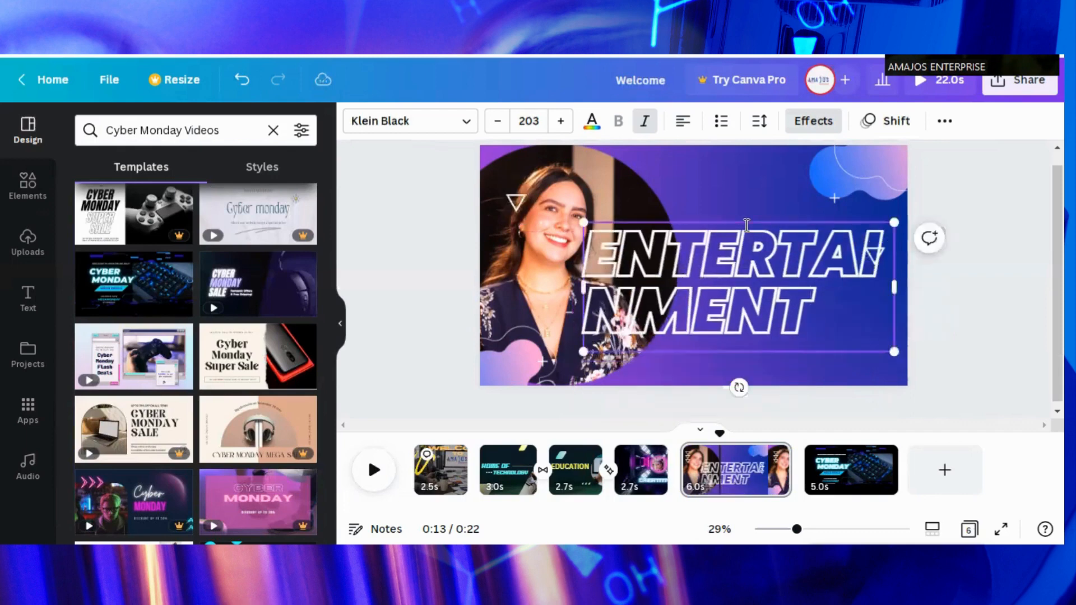
- Undo the ENTERTAINMENT heading's last move and reduce its font size to about 120 so it fits on one line
click(693, 378)
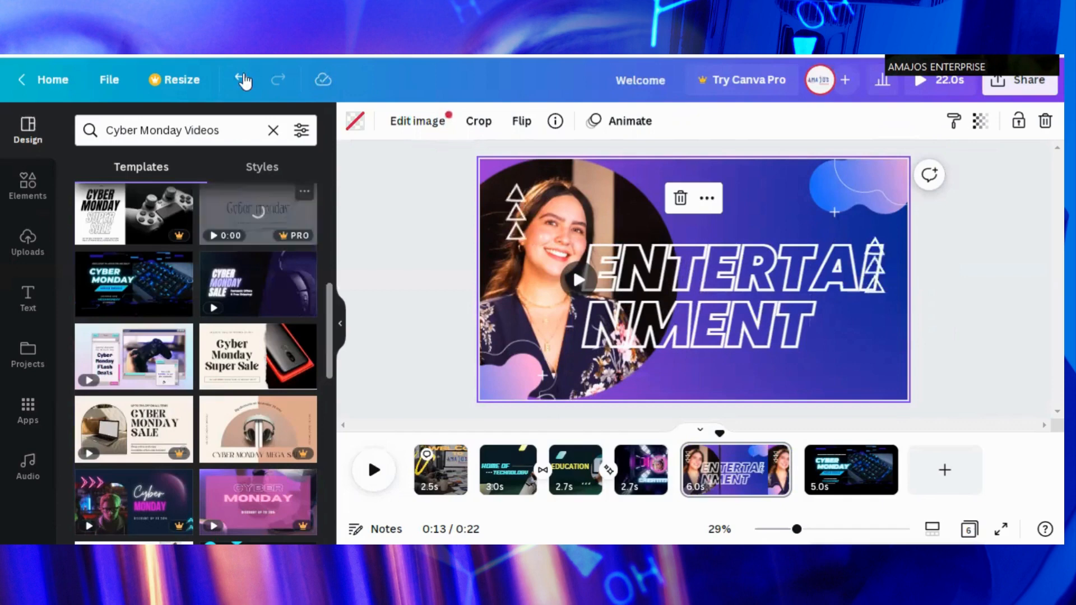
click(242, 81)
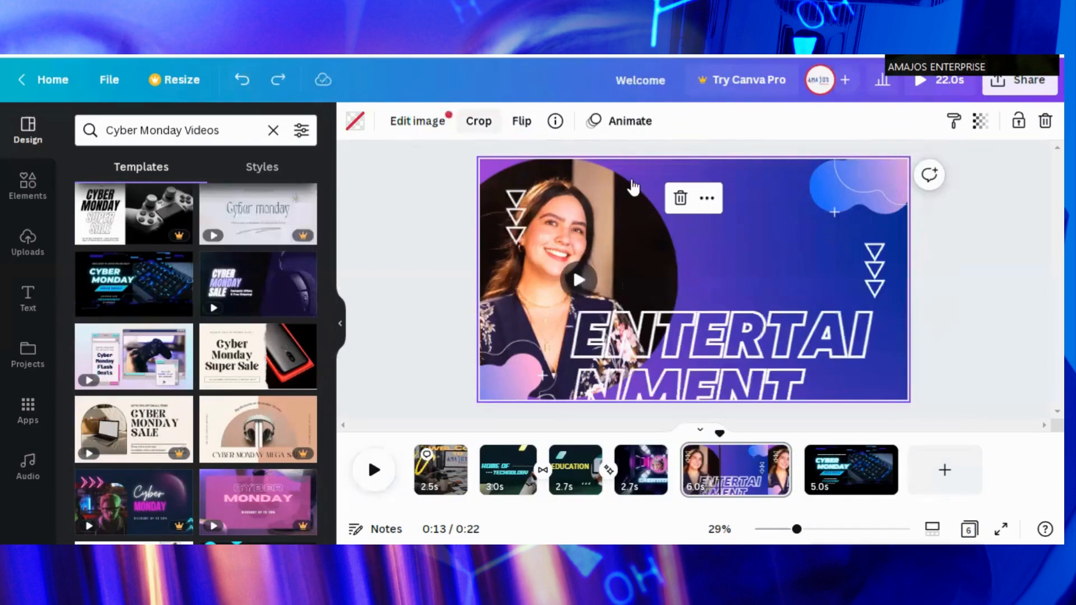
click(758, 328)
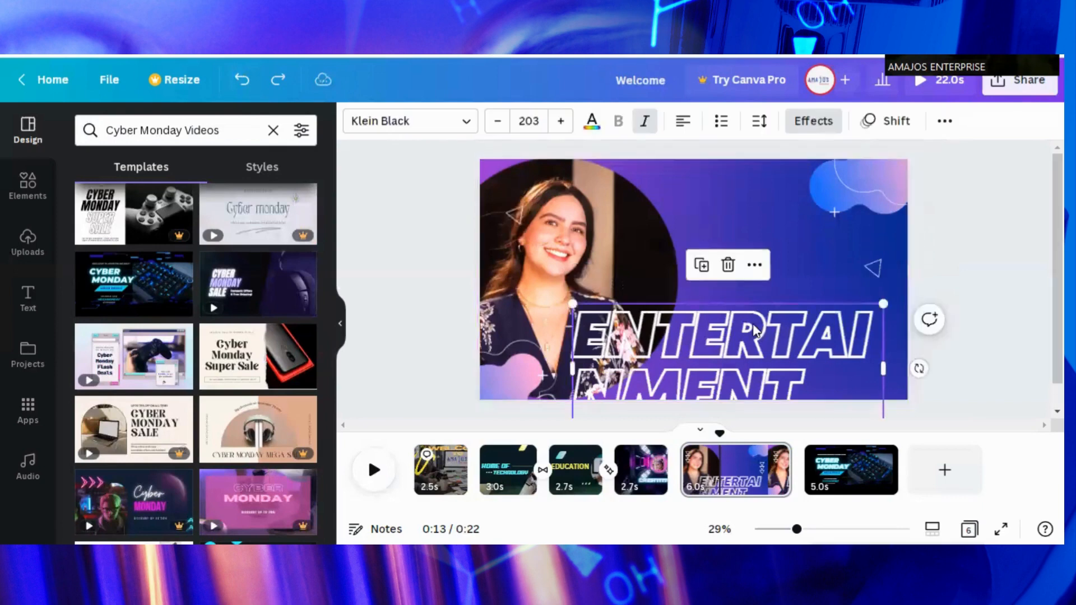
click(527, 120)
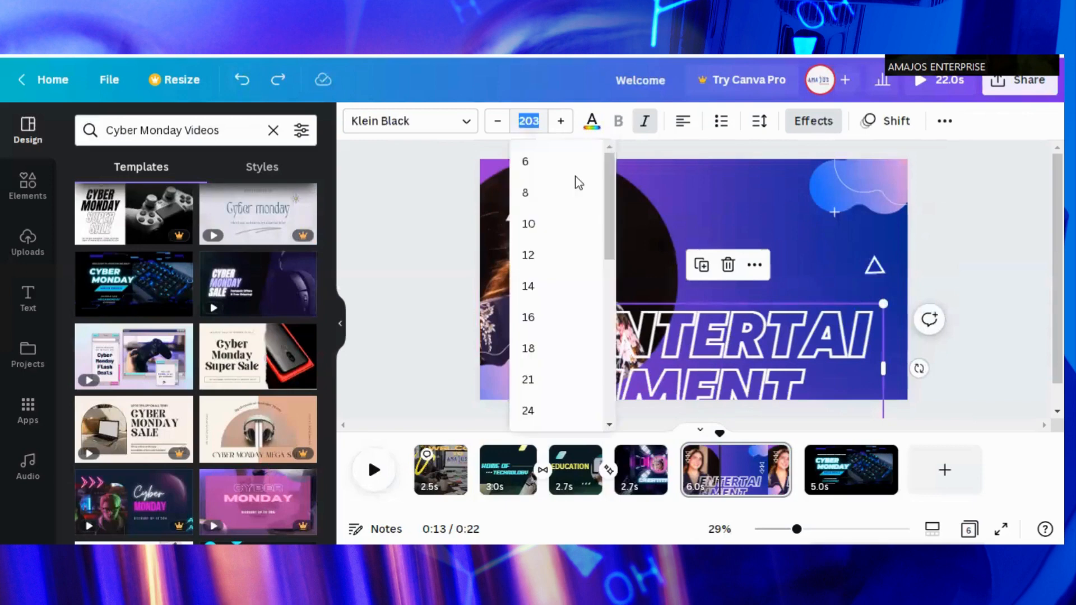
scroll(614, 406, down, 1)
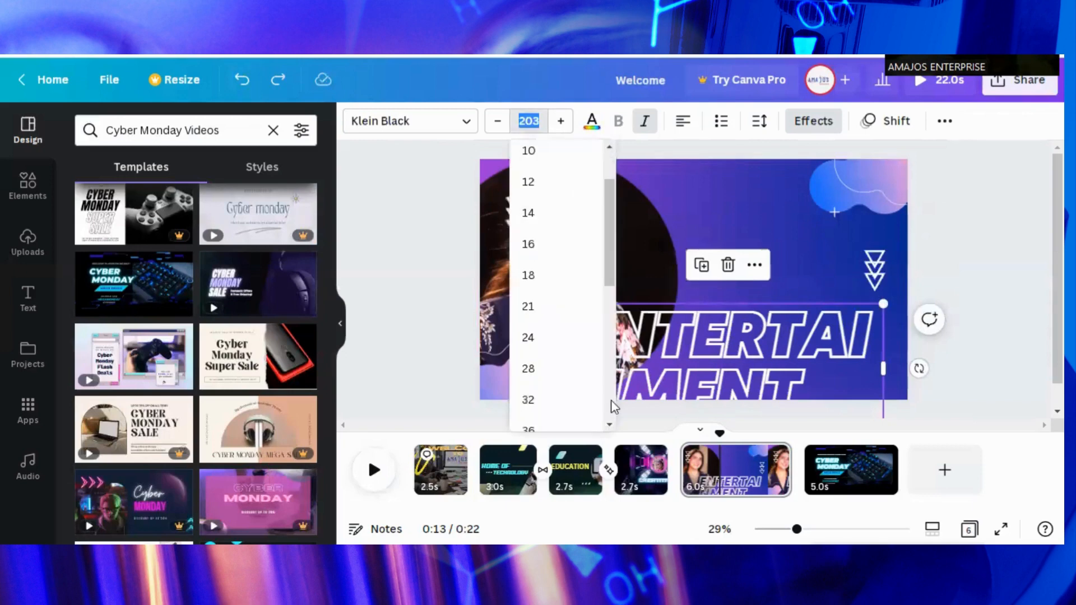
scroll(614, 406, down, 5)
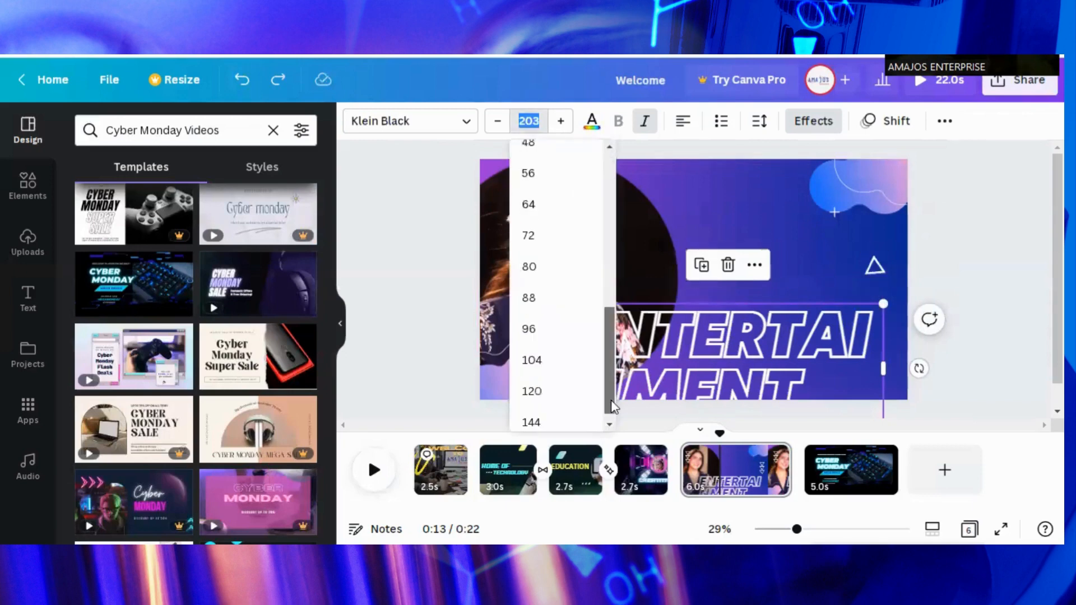
click(531, 391)
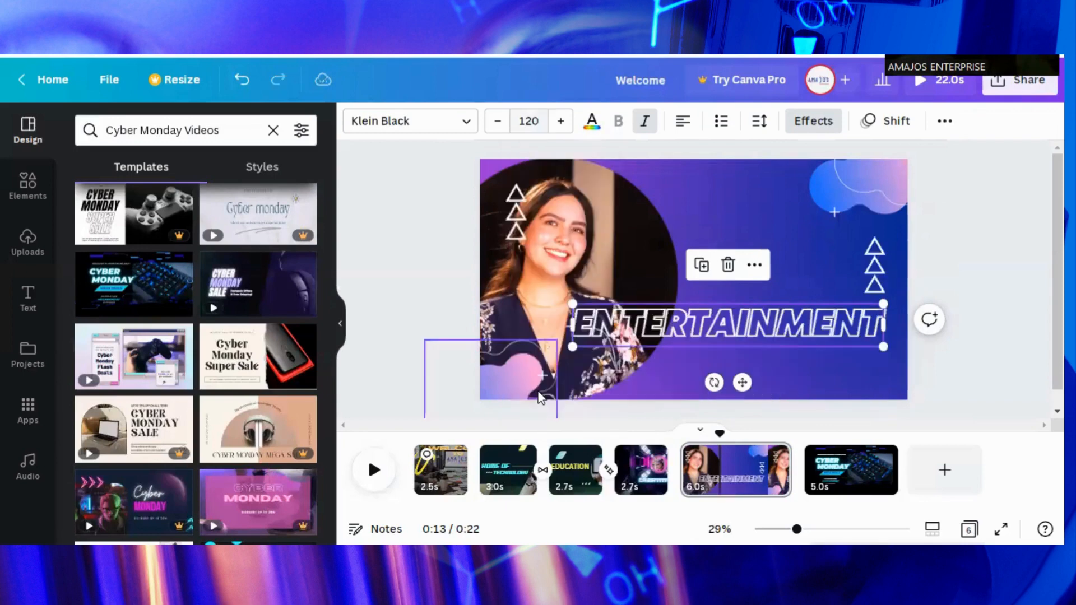
click(561, 121)
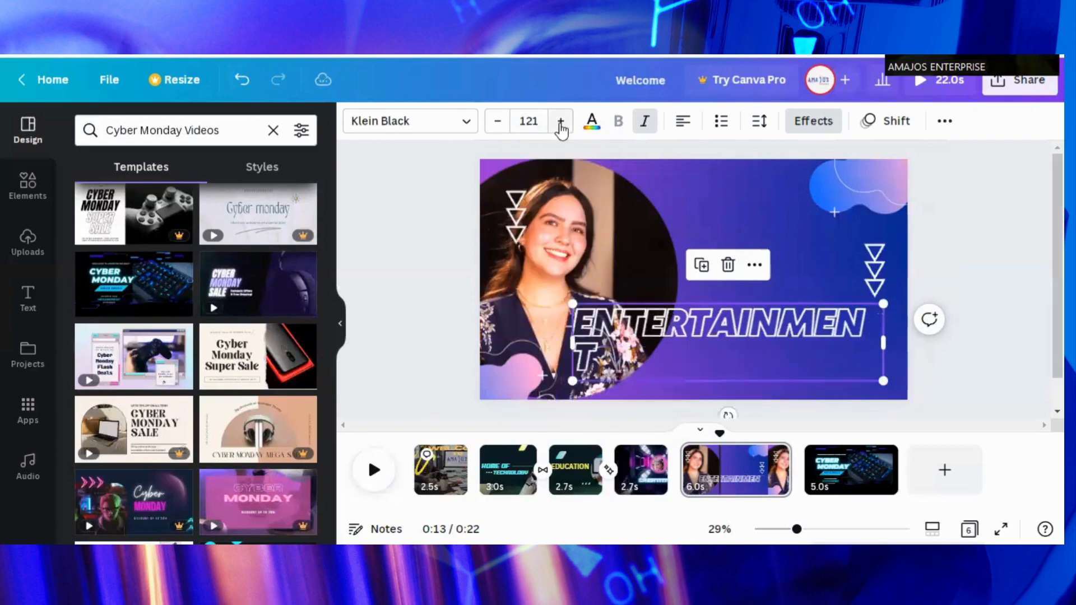
click(561, 122)
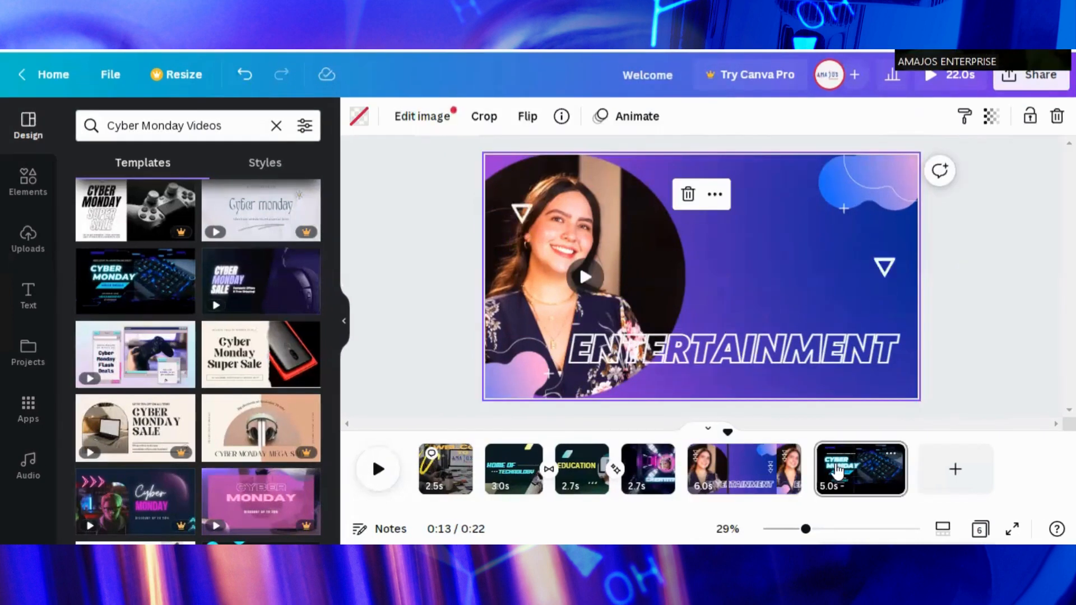
- Change the sixth page's CYBER MONDAY heading to AND MORE and delete the USE PROMO CODE line
click(838, 470)
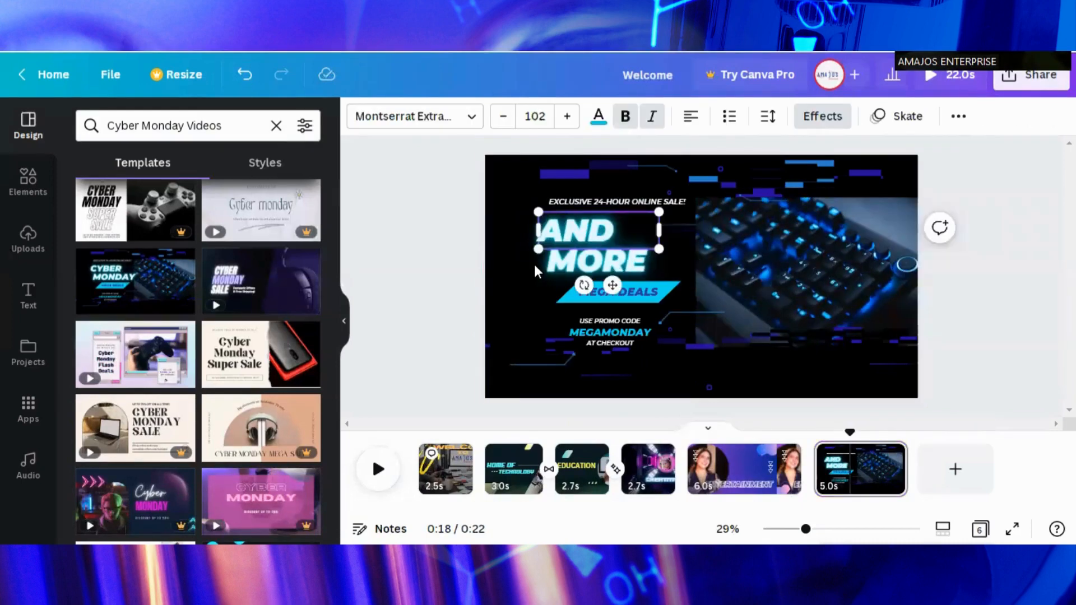
click(535, 265)
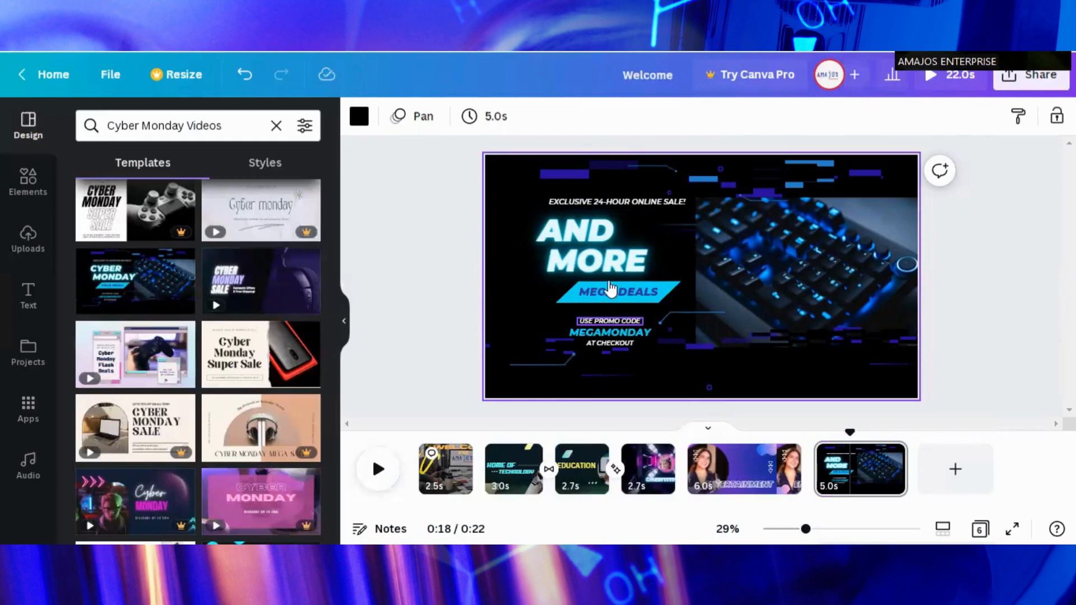
click(623, 320)
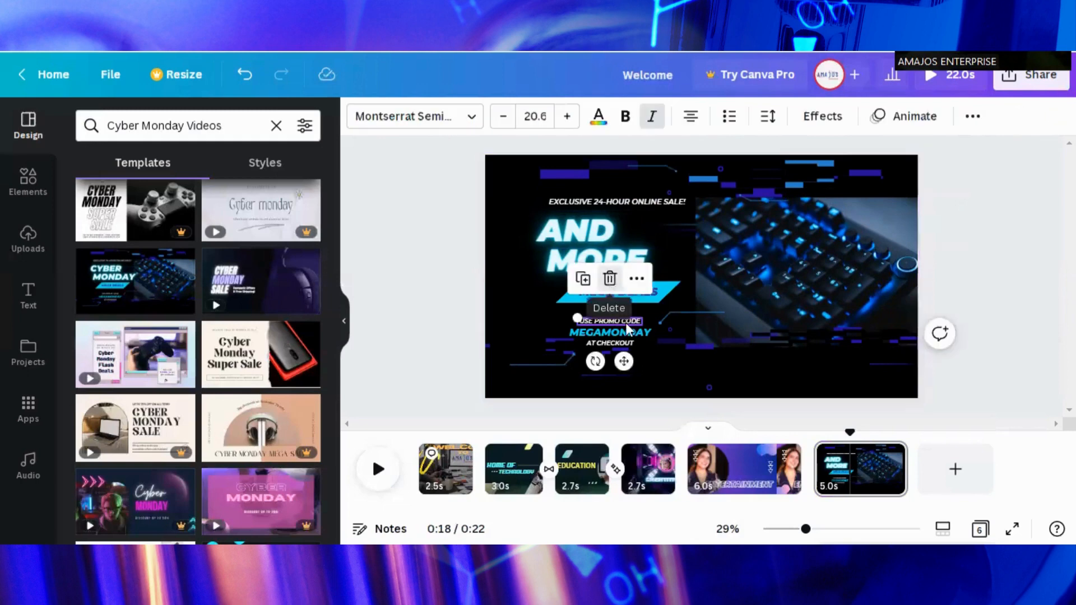
click(610, 279)
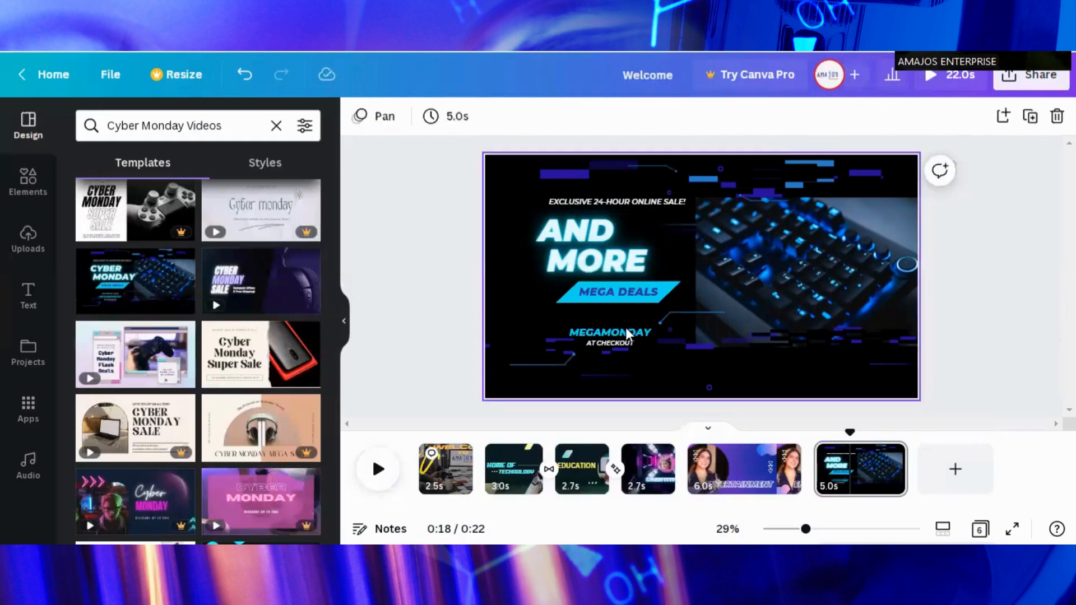
- Nudge the MEGA DEALS text slightly down within its blue banner and select the AT CHECKOUT line
click(628, 292)
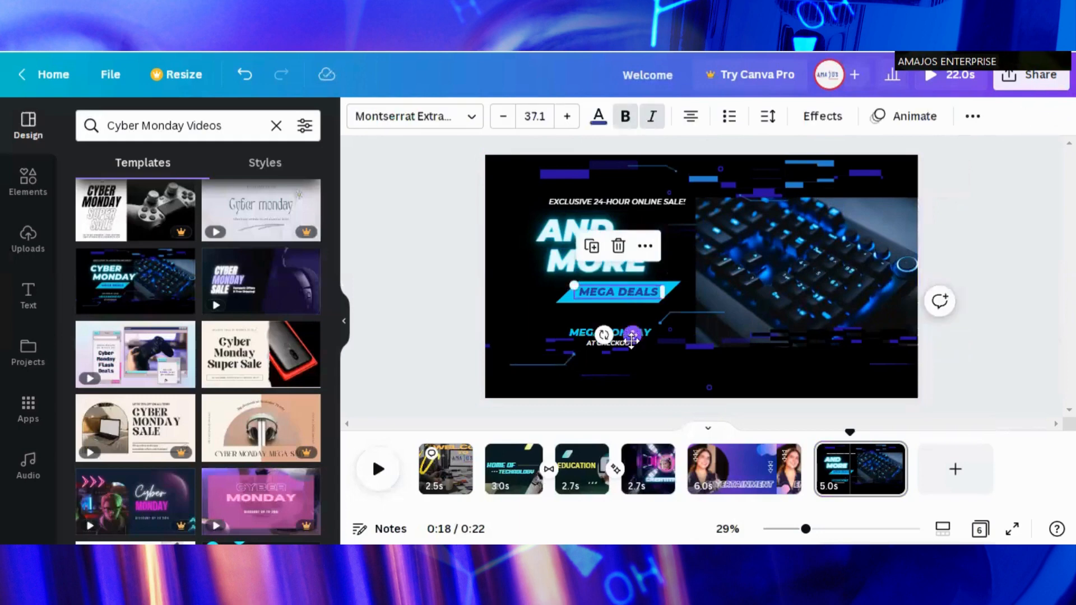
drag(632, 335, 629, 336)
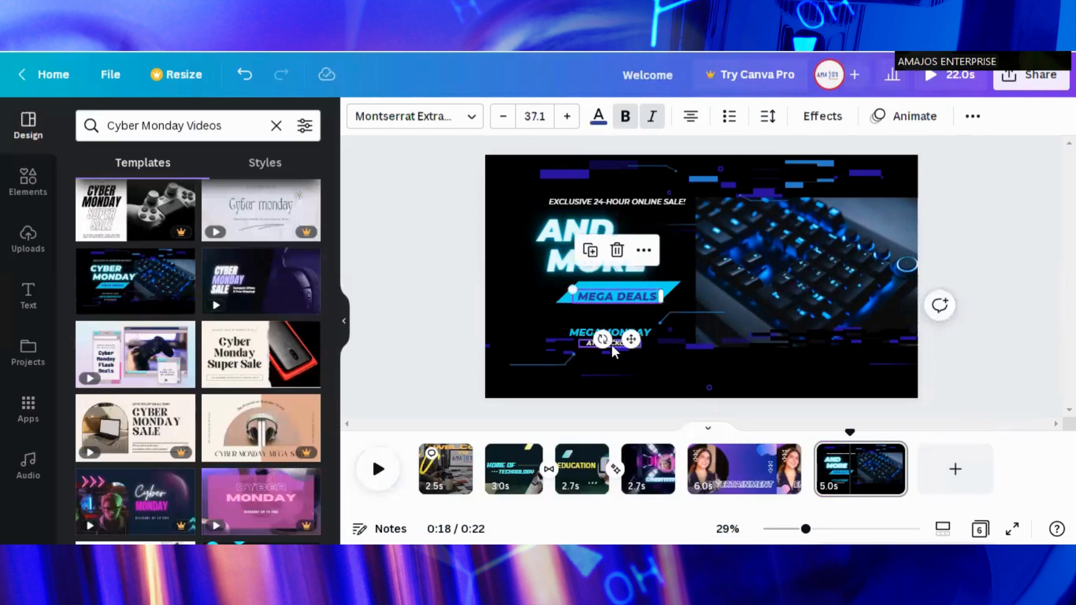
click(611, 344)
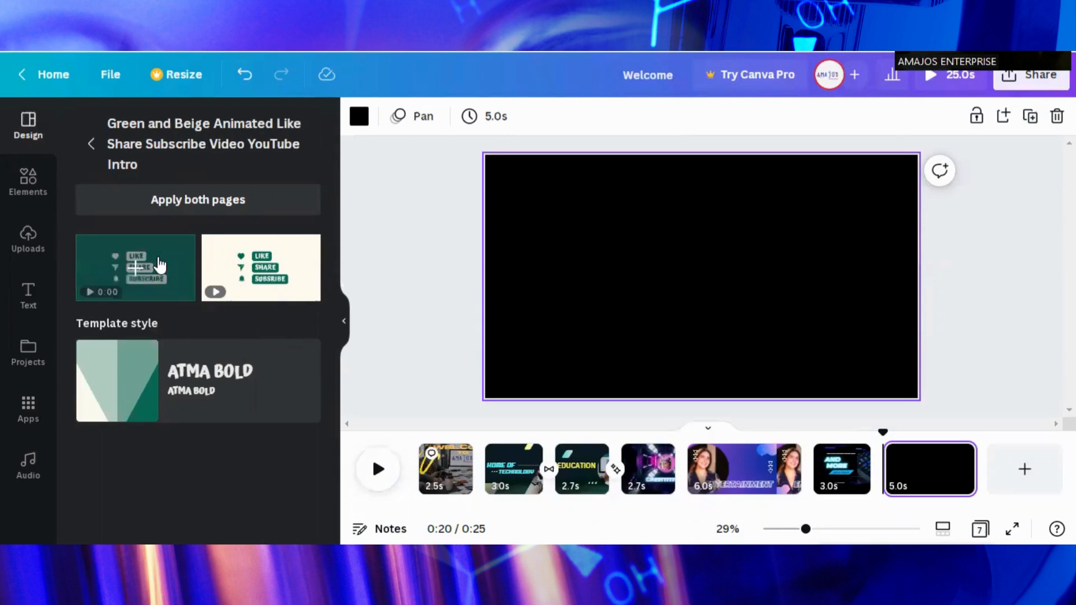
- Apply the green page of the Animated Like Share Subscribe Video YouTube Intro template to the empty seventh page
click(161, 265)
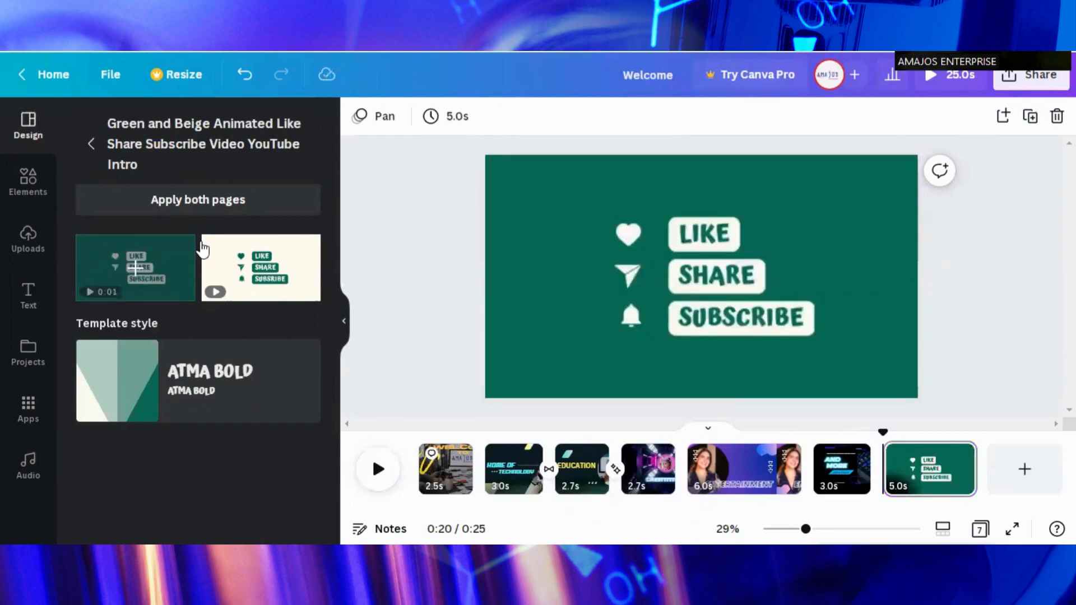
click(631, 179)
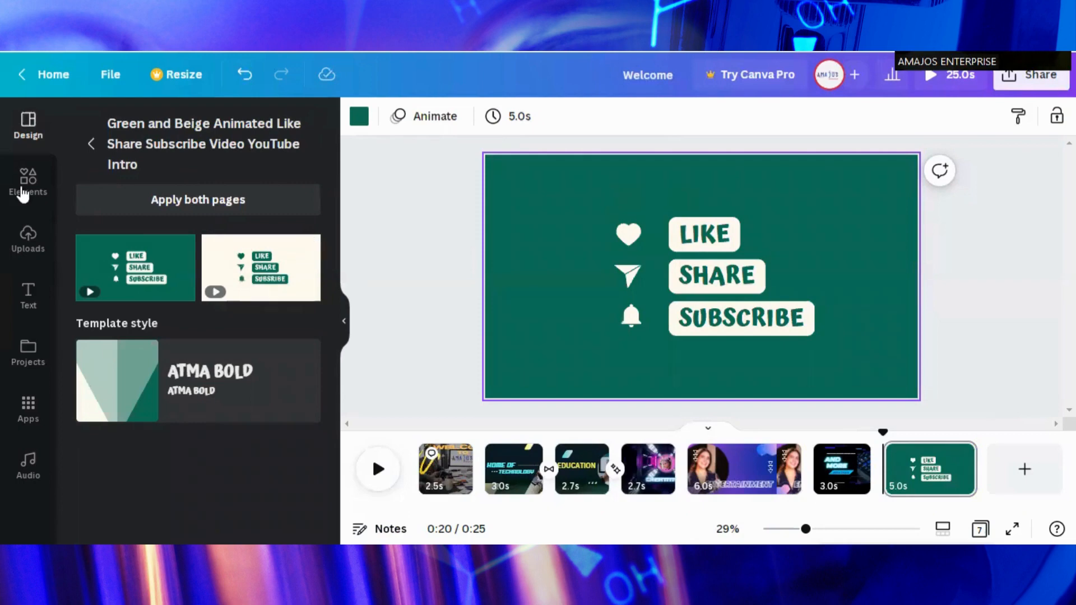
- Add a heading text box above the LIKE row on the seventh page and replace its placeholder text with DON
click(25, 301)
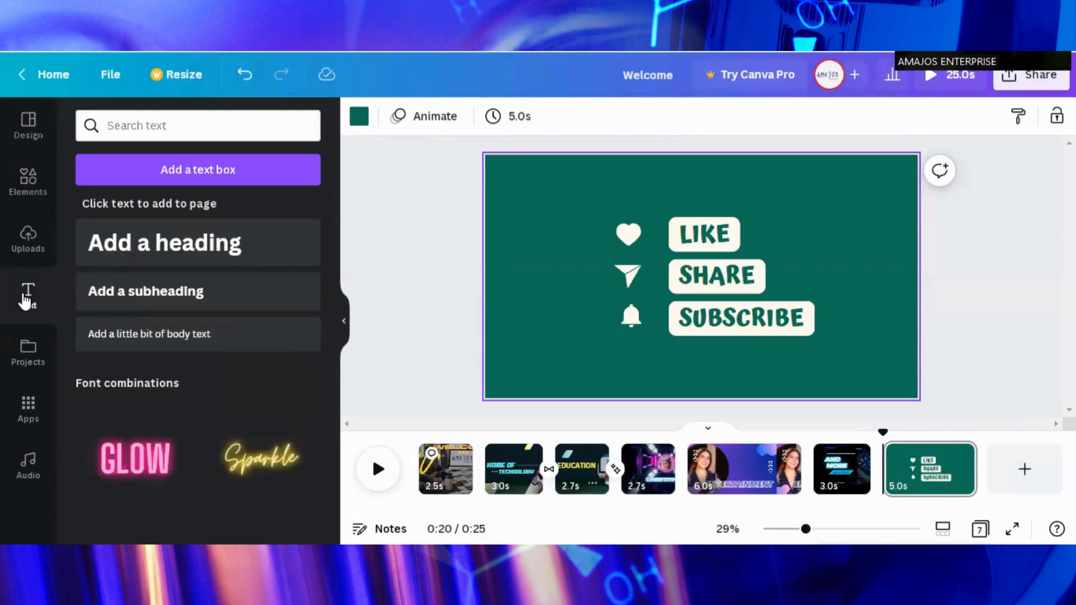
click(142, 248)
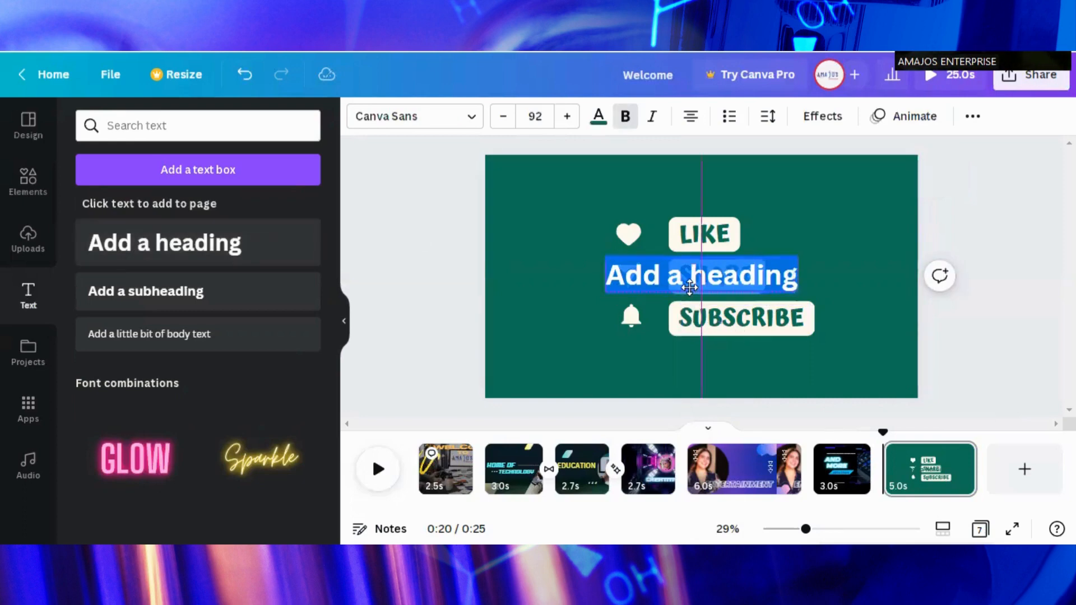
drag(714, 328, 631, 230)
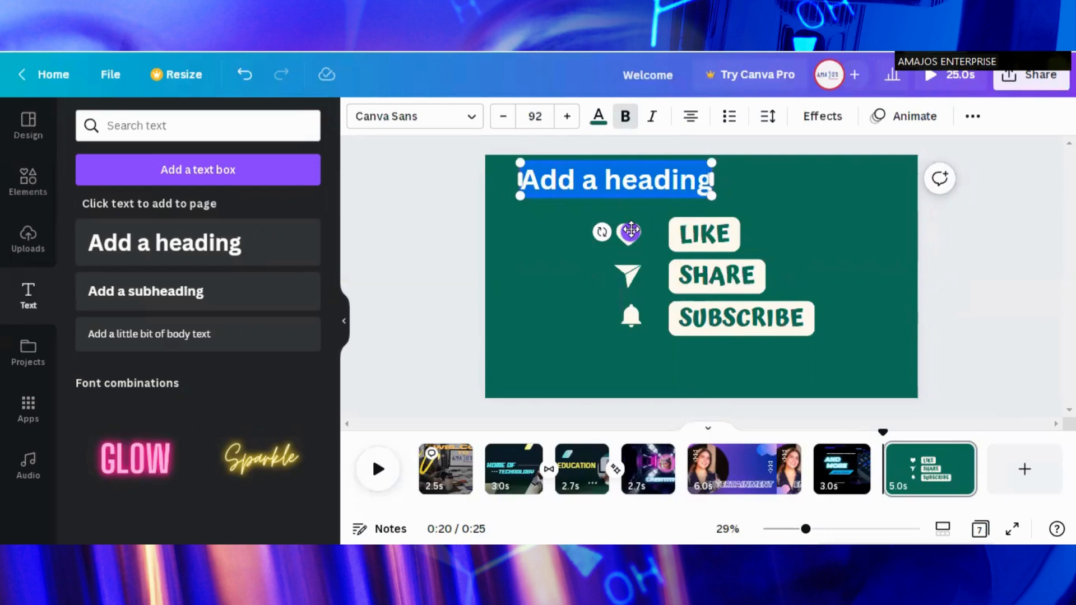
key(BackSpace)
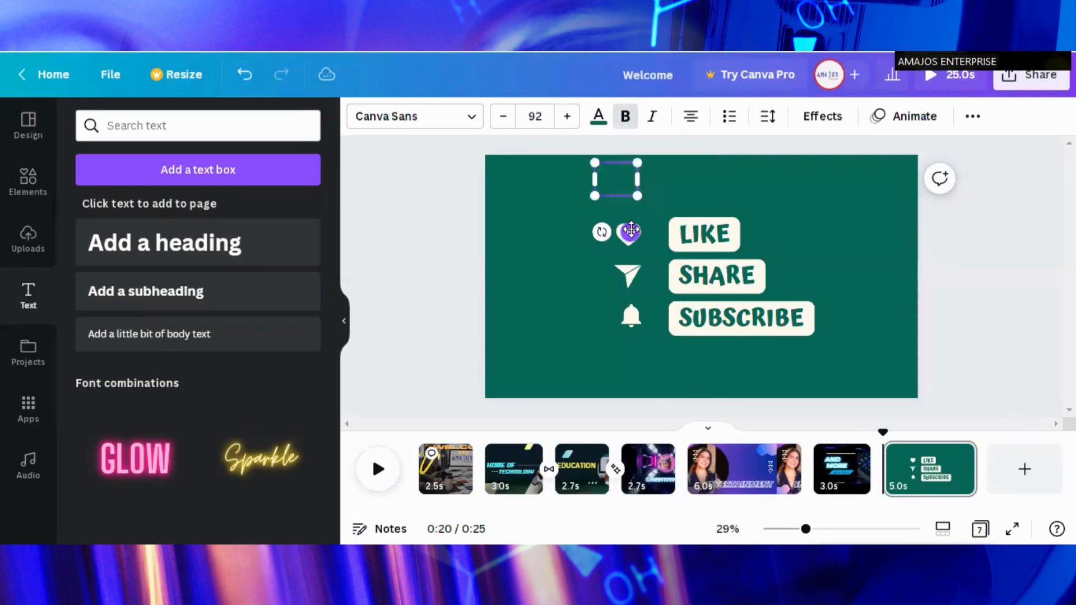
text(N)
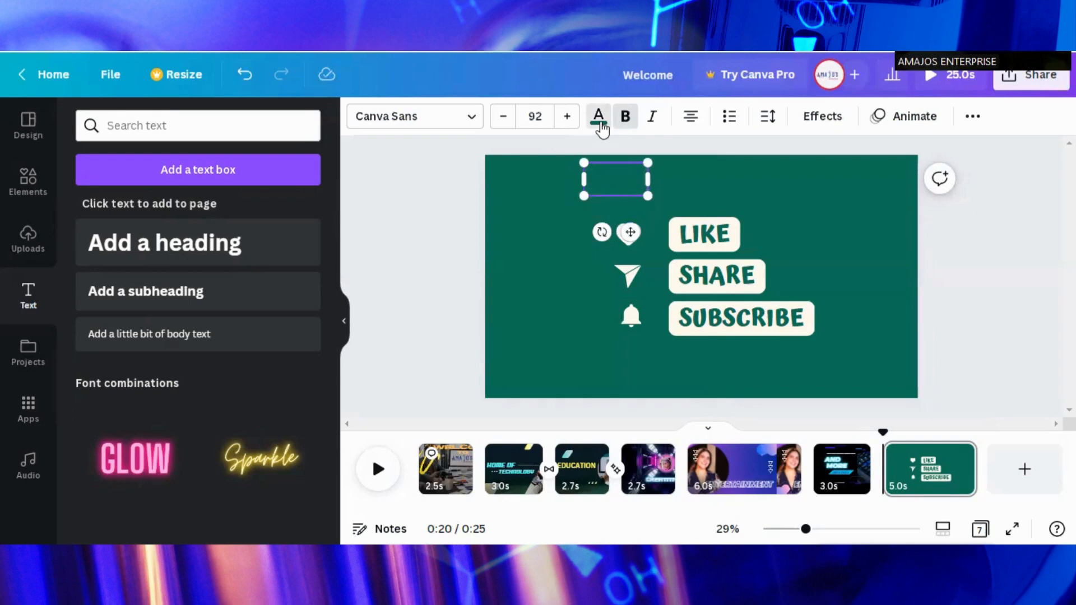
- Set the new heading's text colour to white from the default colours
click(600, 123)
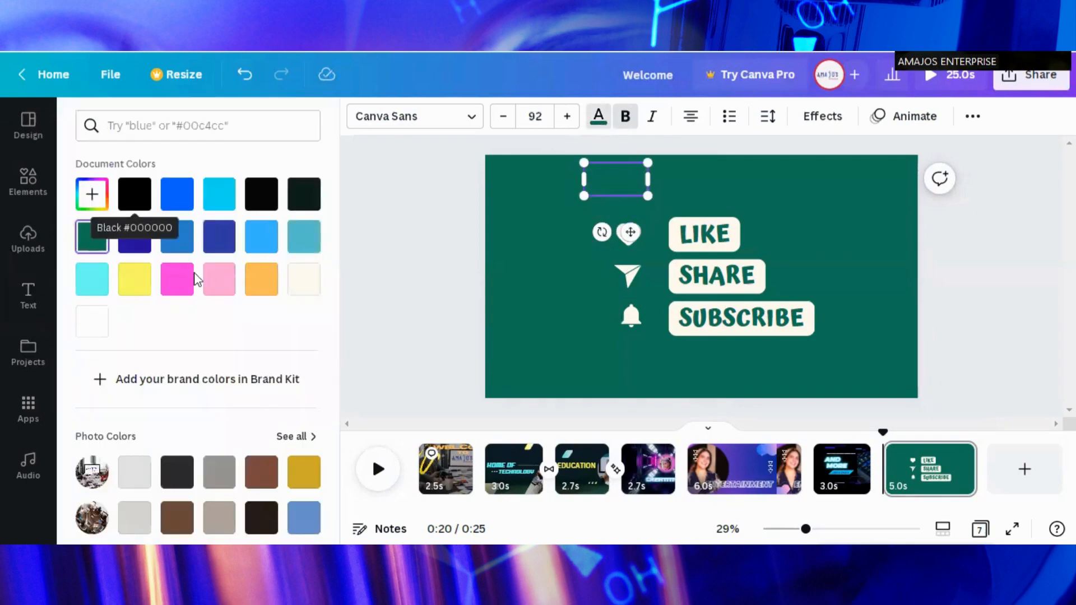
click(92, 196)
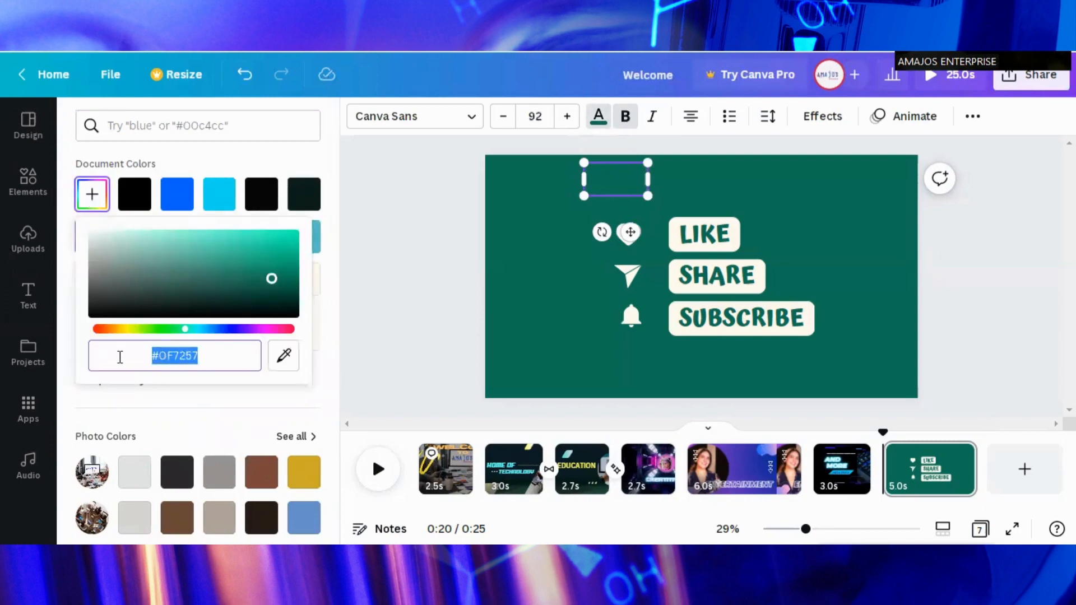
click(122, 358)
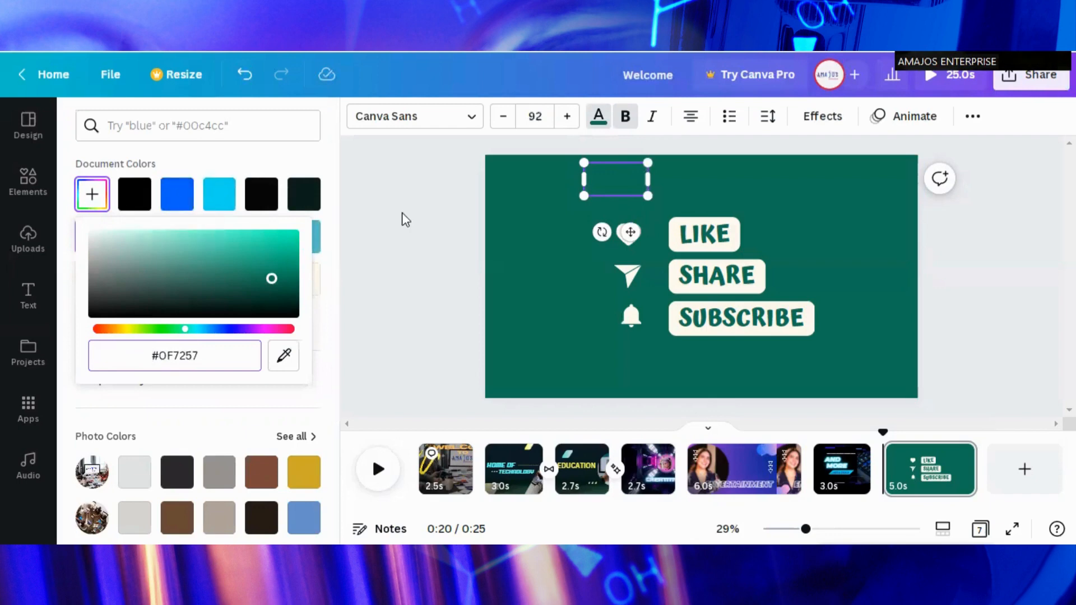
click(335, 221)
scroll(338, 316, down, 1)
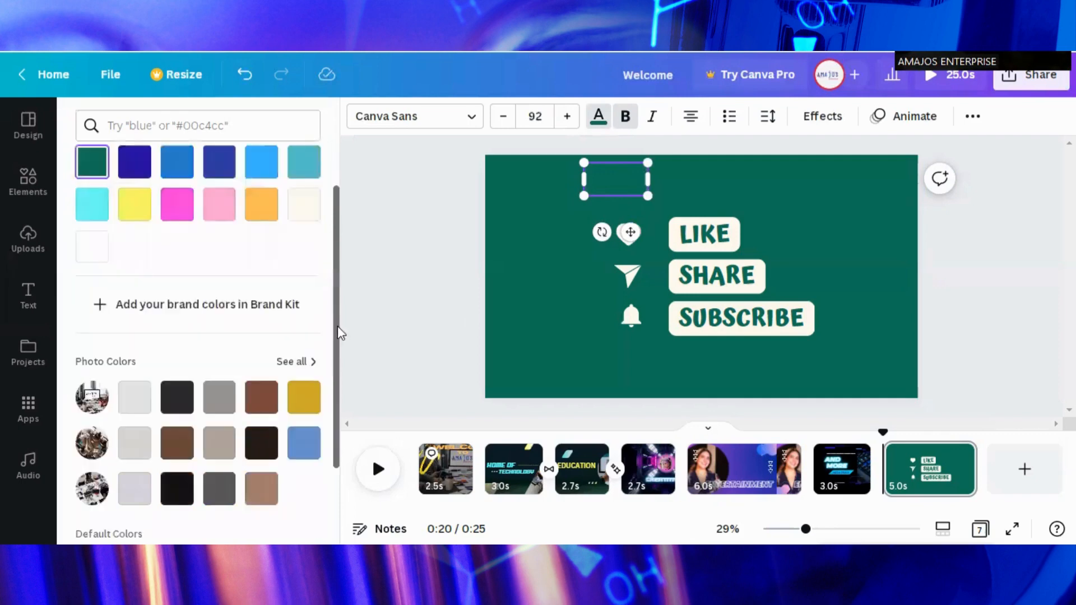
scroll(338, 335, down, 1)
scroll(334, 366, down, 1)
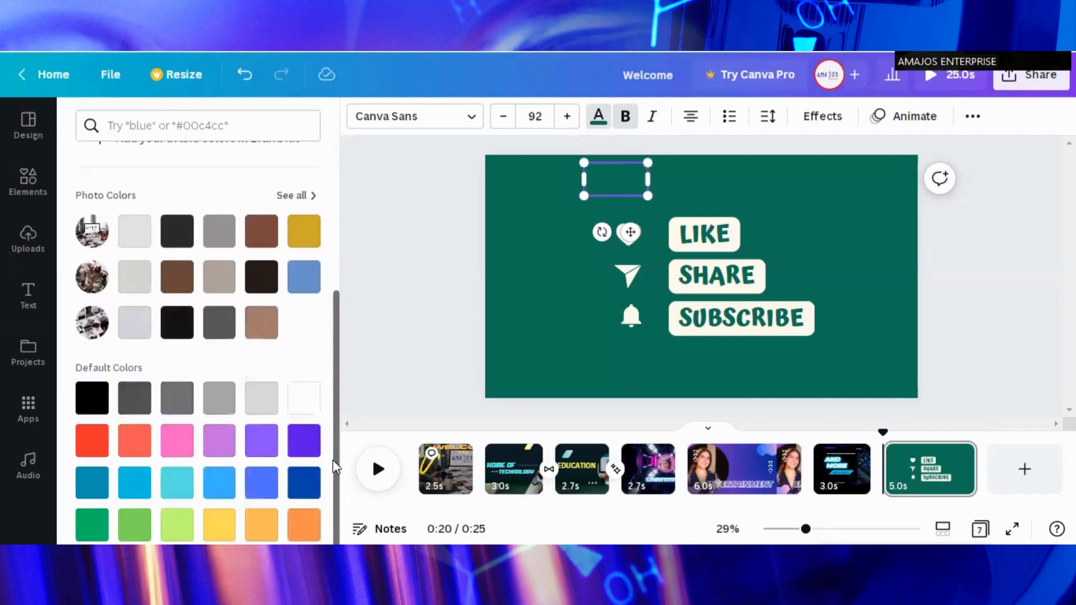
scroll(328, 454, down, 1)
click(308, 384)
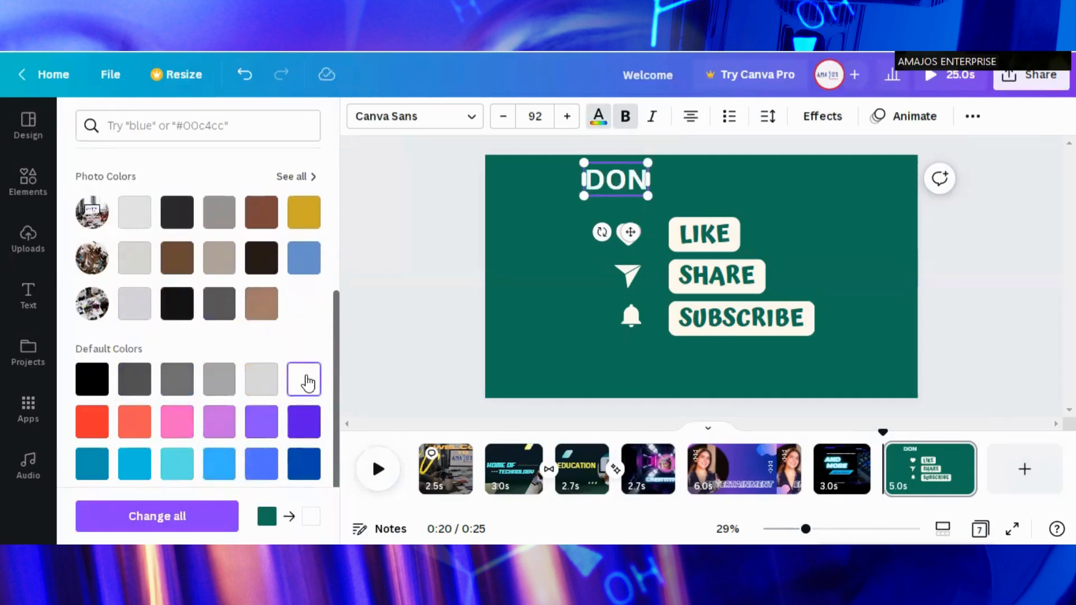
- Complete the seventh page's heading so it reads DON'T FORGET TO
text(')
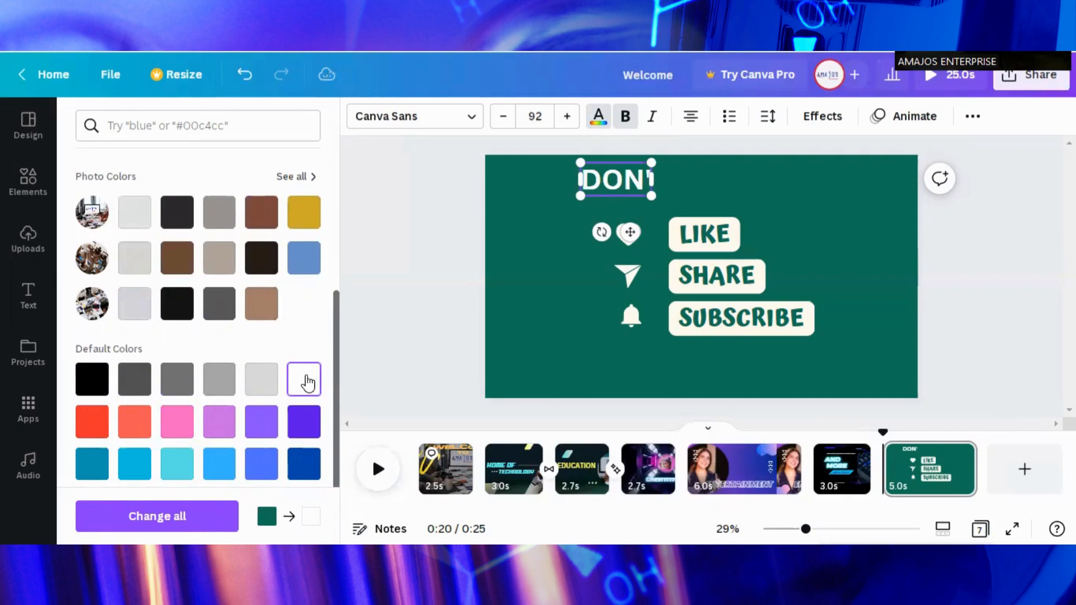
text(T)
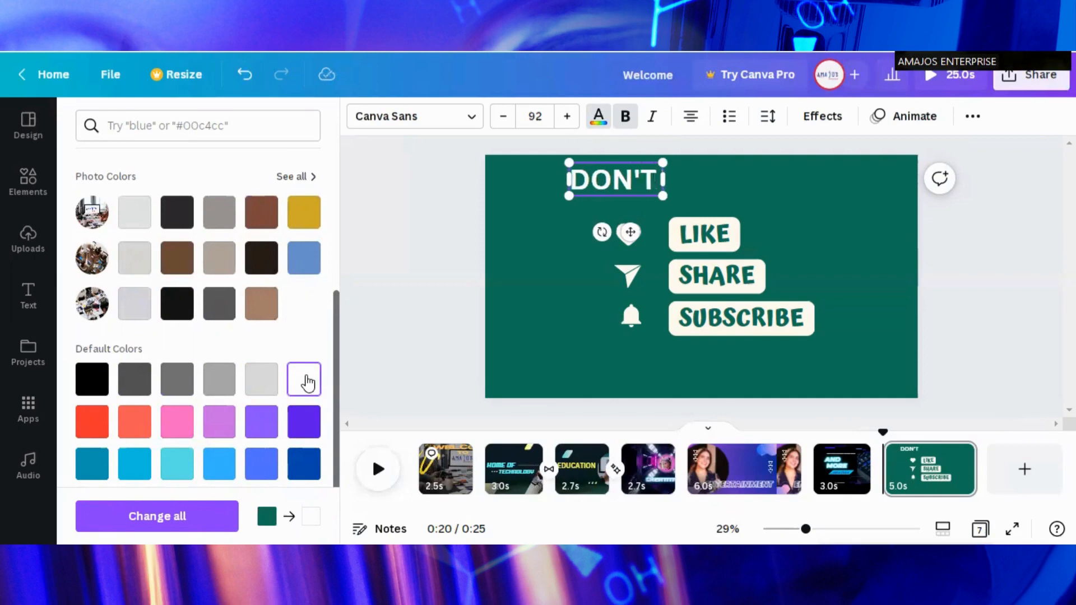
text( TO)
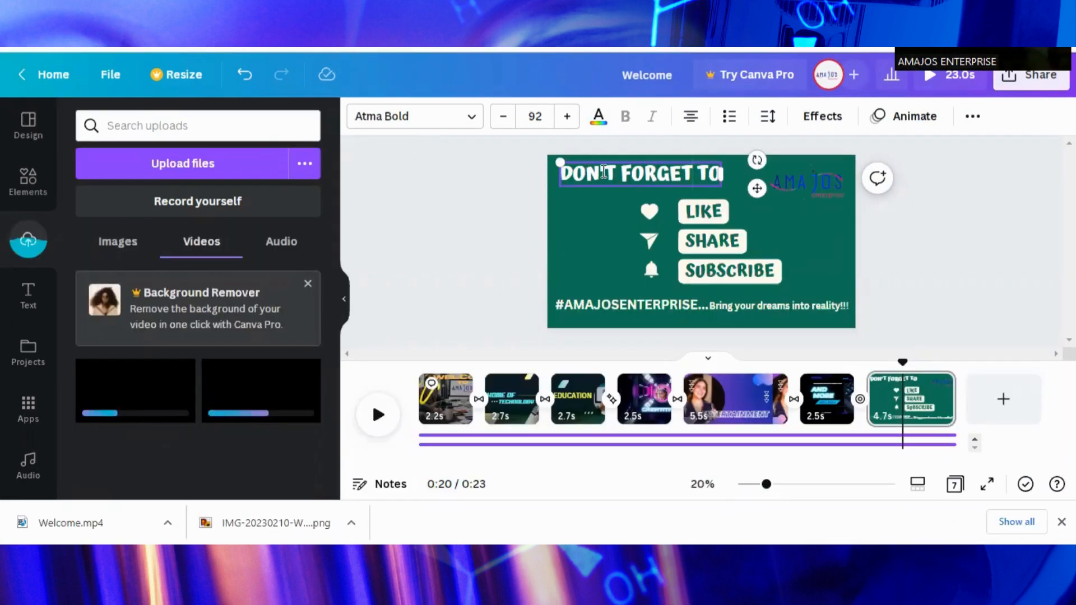